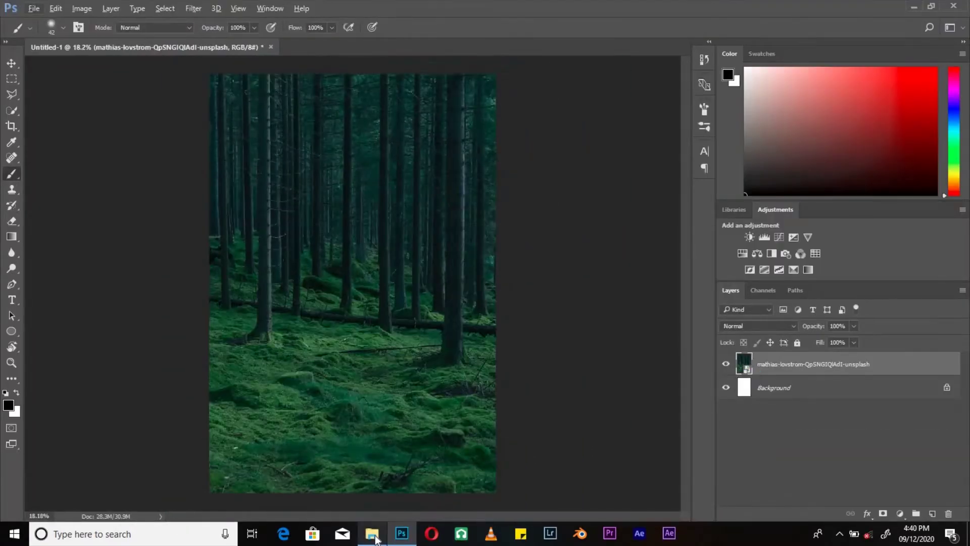
Commit the placed forest photo and add a white Solid Color fill layer with a black mask.
{"action": "left_click", "coordinate": [376, 540]}
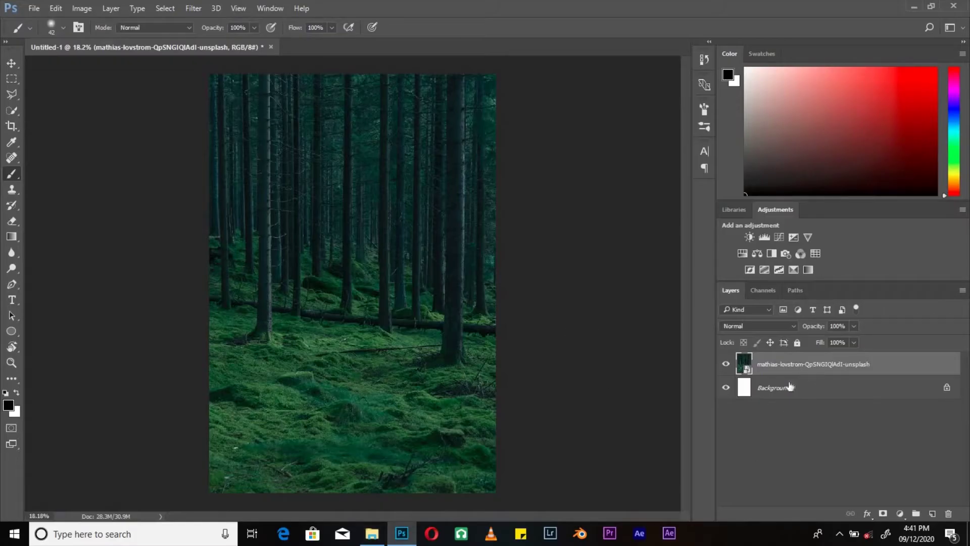
{"action": "left_click", "coordinate": [900, 513]}
{"action": "left_click", "coordinate": [910, 247]}
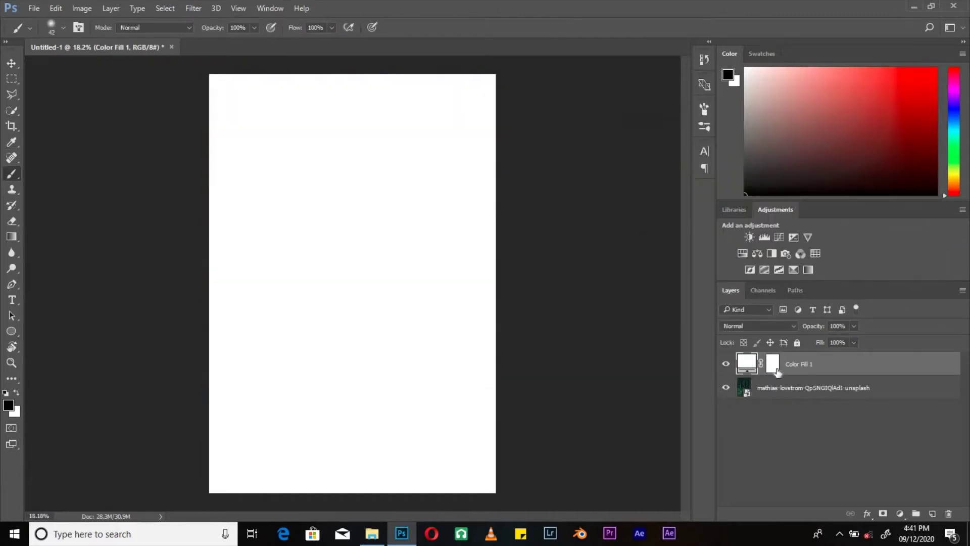
{"action": "key", "text": "ctrl+i"}
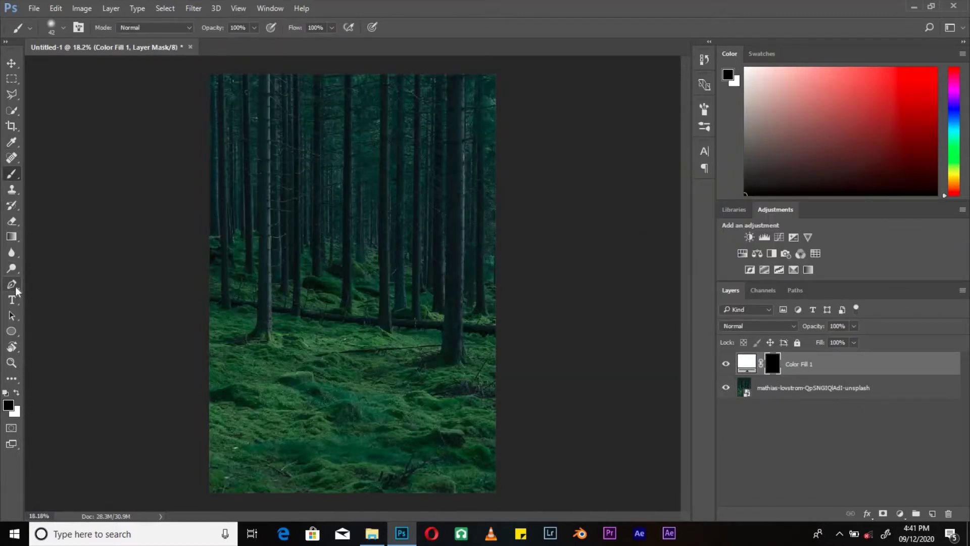
Switch to the Pen tool set to draw paths.
{"action": "scroll", "coordinate": [335, 302], "scroll_direction": "up", "scroll_amount": 1}
{"action": "left_click", "coordinate": [64, 28]}
{"action": "left_click", "coordinate": [58, 38]}
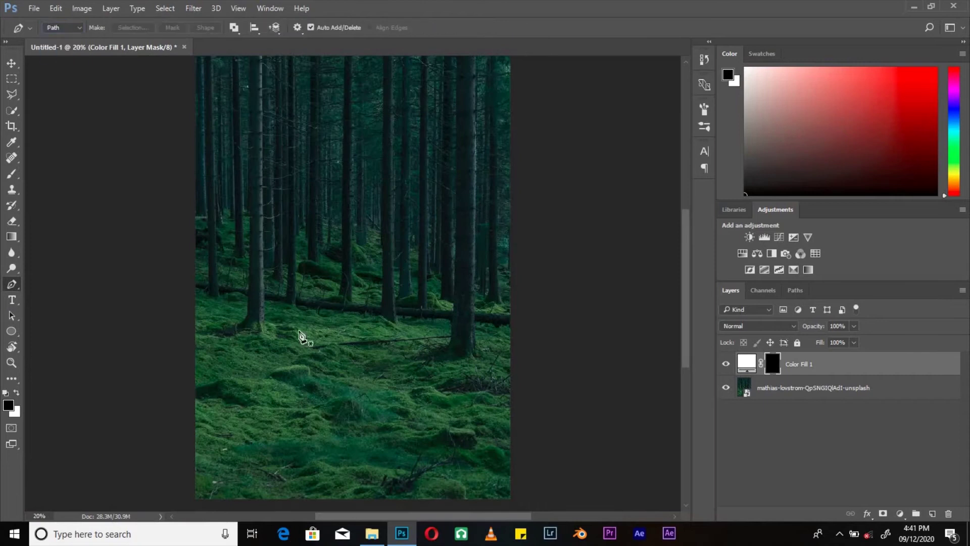
Draw the triangle's first side as a path and turn it into a selection.
{"action": "scroll", "coordinate": [443, 219], "scroll_direction": "up", "scroll_amount": 5}
{"action": "left_click", "coordinate": [481, 227]}
{"action": "right_click", "coordinate": [202, 231]}
{"action": "left_click", "coordinate": [238, 273]}
{"action": "key", "text": "Return"}
Draw the diagonal side as a path and make it a white line on the mask.
{"action": "scroll", "coordinate": [394, 375], "scroll_direction": "down", "scroll_amount": 1}
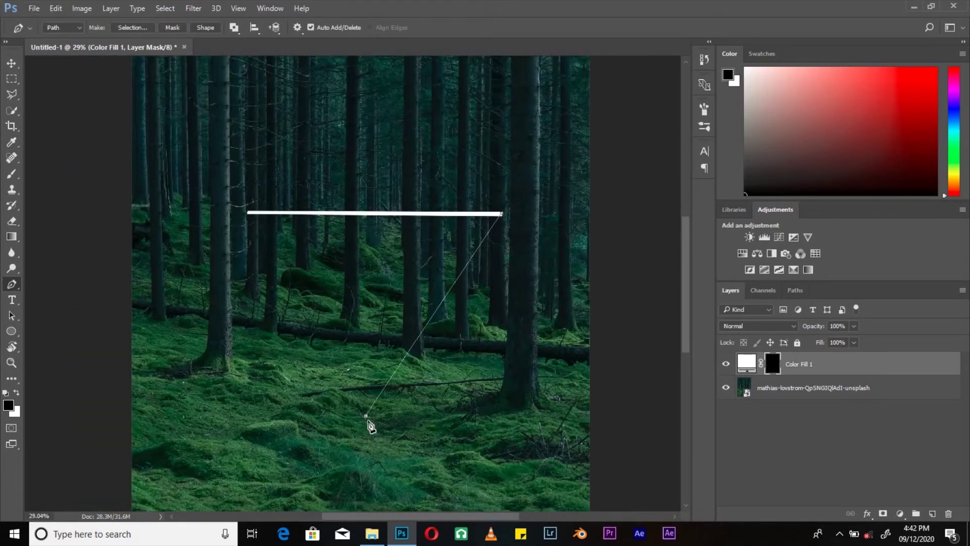
{"action": "scroll", "coordinate": [372, 427], "scroll_direction": "up", "scroll_amount": 2}
{"action": "scroll", "coordinate": [528, 208], "scroll_direction": "up", "scroll_amount": 8}
{"action": "right_click", "coordinate": [531, 217]}
{"action": "left_click", "coordinate": [566, 259]}
{"action": "key", "text": "Return"}
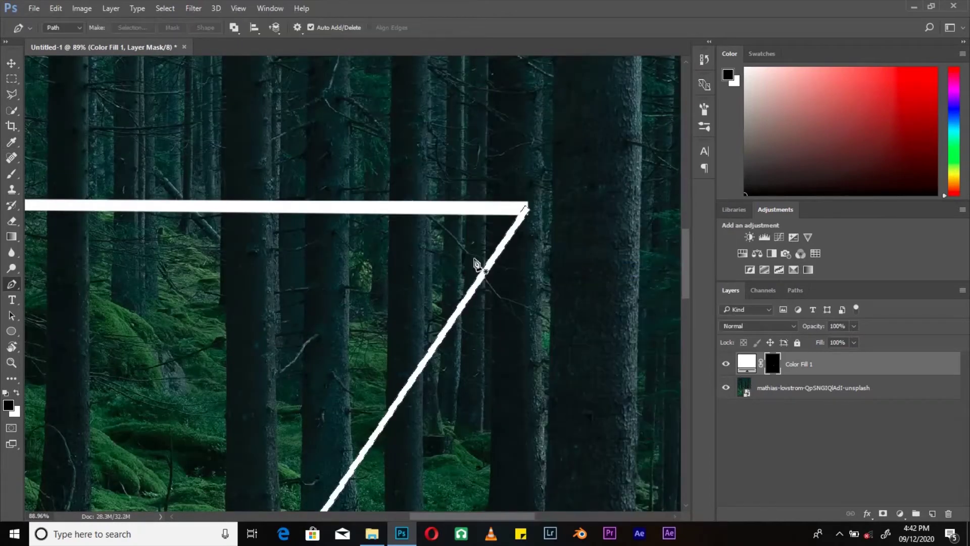
Add another triangle side path and convert it into a white line.
{"action": "scroll", "coordinate": [475, 263], "scroll_direction": "down", "scroll_amount": 4}
{"action": "scroll", "coordinate": [455, 319], "scroll_direction": "up", "scroll_amount": 2}
{"action": "scroll", "coordinate": [346, 455], "scroll_direction": "down", "scroll_amount": 2}
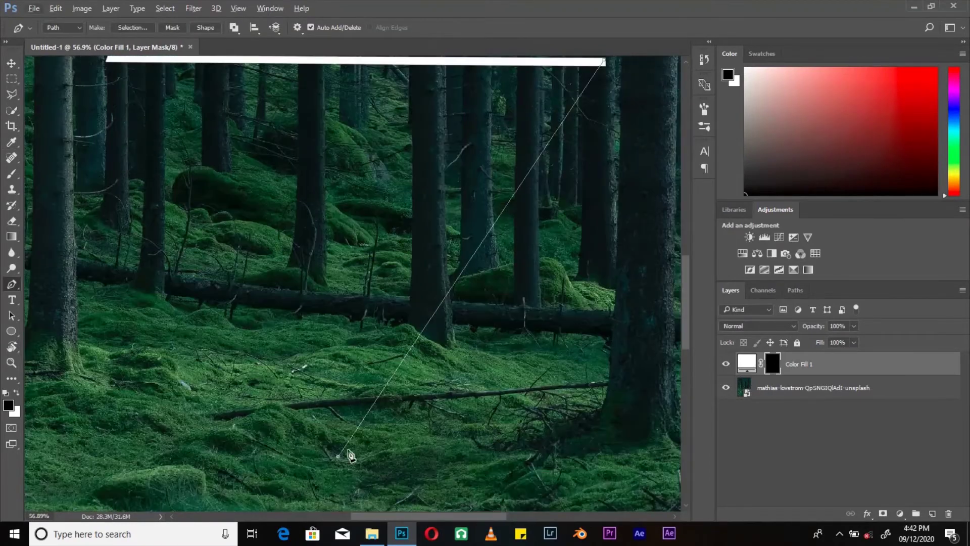
{"action": "scroll", "coordinate": [595, 174], "scroll_direction": "down", "scroll_amount": 2}
{"action": "scroll", "coordinate": [540, 207], "scroll_direction": "up", "scroll_amount": 5}
{"action": "right_click", "coordinate": [528, 205]}
{"action": "left_click", "coordinate": [556, 265]}
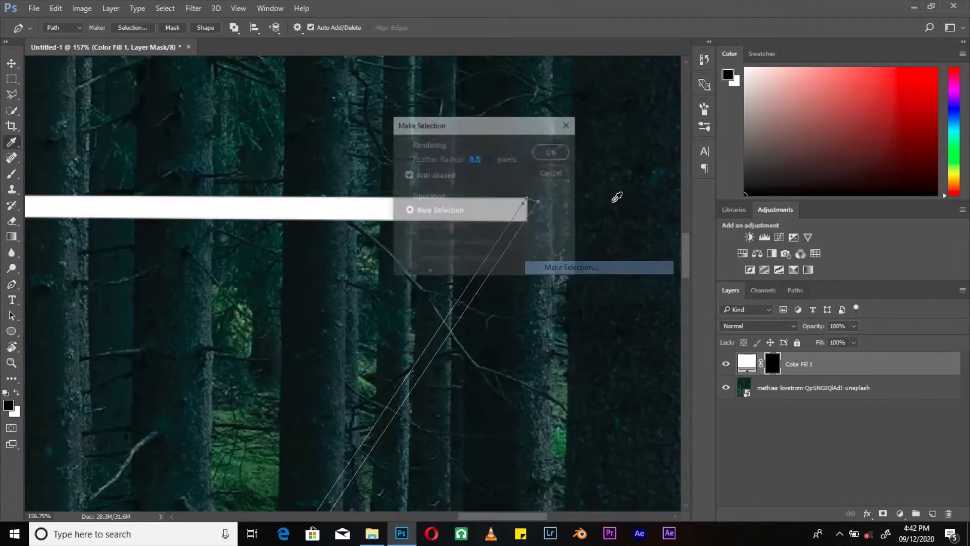
{"action": "key", "text": "Return"}
Draw and finish the left side path of the inverted triangle.
{"action": "scroll", "coordinate": [494, 255], "scroll_direction": "down", "scroll_amount": 3}
{"action": "scroll", "coordinate": [411, 399], "scroll_direction": "up", "scroll_amount": 3}
{"action": "scroll", "coordinate": [400, 404], "scroll_direction": "down", "scroll_amount": 1}
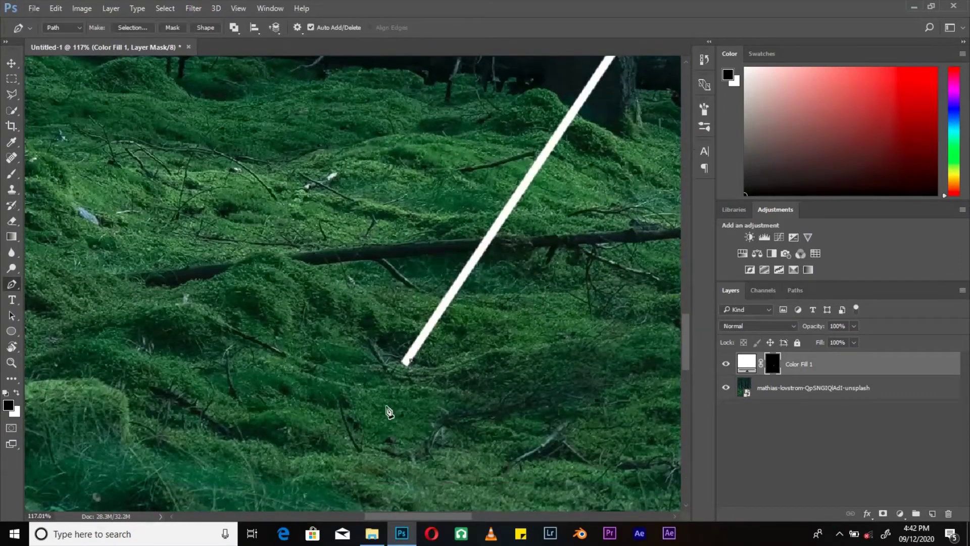
{"action": "scroll", "coordinate": [410, 375], "scroll_direction": "down", "scroll_amount": 5}
{"action": "scroll", "coordinate": [290, 196], "scroll_direction": "up", "scroll_amount": 6}
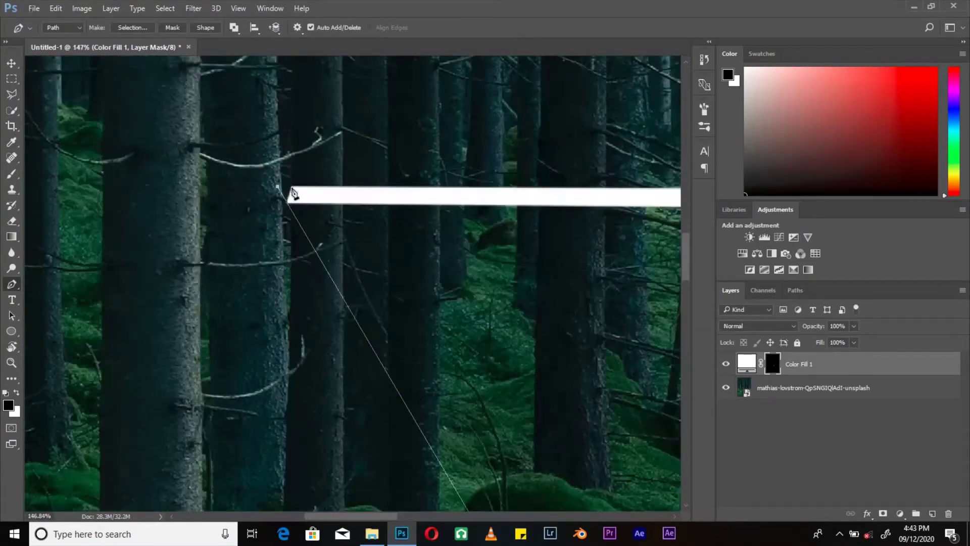
{"action": "scroll", "coordinate": [416, 445], "scroll_direction": "down", "scroll_amount": 6}
{"action": "scroll", "coordinate": [399, 425], "scroll_direction": "up", "scroll_amount": 5}
{"action": "right_click", "coordinate": [384, 404]}
{"action": "left_click", "coordinate": [509, 190]}
Switch to the Blur tool and review its brush options.
{"action": "scroll", "coordinate": [394, 457], "scroll_direction": "down", "scroll_amount": 6}
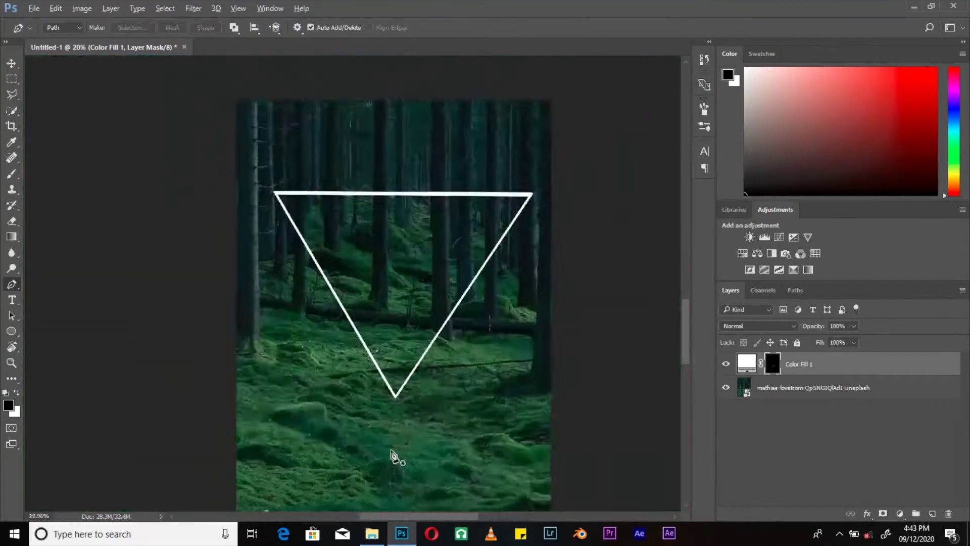
{"action": "scroll", "coordinate": [391, 455], "scroll_direction": "down", "scroll_amount": 1}
{"action": "scroll", "coordinate": [392, 290], "scroll_direction": "up", "scroll_amount": 3}
{"action": "scroll", "coordinate": [392, 290], "scroll_direction": "up", "scroll_amount": 2}
{"action": "left_click", "coordinate": [11, 268]}
{"action": "right_click", "coordinate": [162, 188]}
{"action": "key", "text": "Escape"}
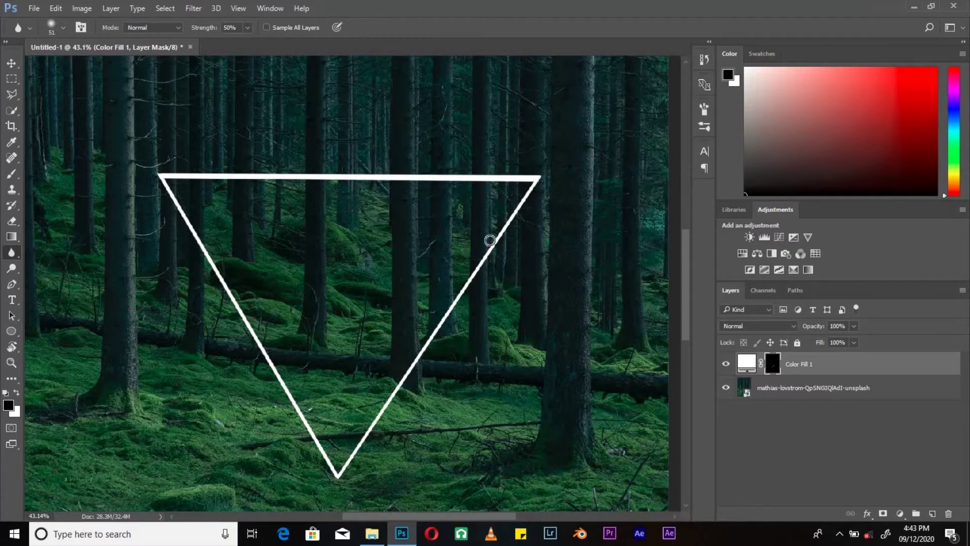
{"action": "scroll", "coordinate": [490, 241], "scroll_direction": "down", "scroll_amount": 3}
Scale the triangle down and move it toward the canvas centre.
{"action": "key", "text": "ctrl+t"}
{"action": "left_click_drag", "start_coordinate": [447, 239], "coordinate": [427, 233]}
{"action": "scroll", "coordinate": [427, 232], "scroll_direction": "down", "scroll_amount": 1}
{"action": "left_click_drag", "start_coordinate": [369, 287], "coordinate": [376, 289]}
{"action": "key", "text": "Return"}
Give the triangle blue Outer Glow and Inner Glow layer styles, enlarging the outer glow.
{"action": "left_click", "coordinate": [900, 513]}
{"action": "left_click", "coordinate": [844, 365]}
{"action": "double_click", "coordinate": [844, 365]}
{"action": "left_click", "coordinate": [494, 356]}
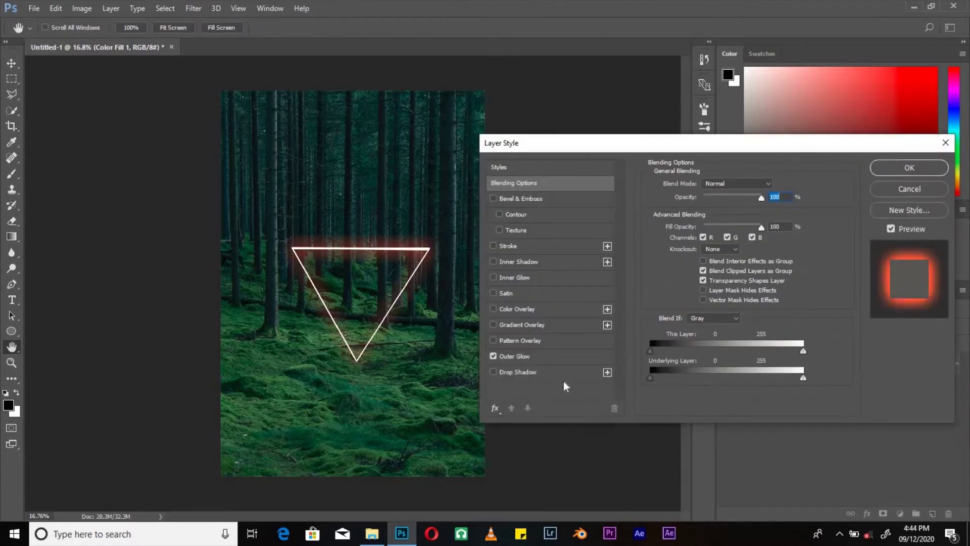
{"action": "left_click", "coordinate": [668, 223]}
{"action": "key", "text": "Return"}
{"action": "left_click_drag", "start_coordinate": [701, 286], "coordinate": [709, 293]}
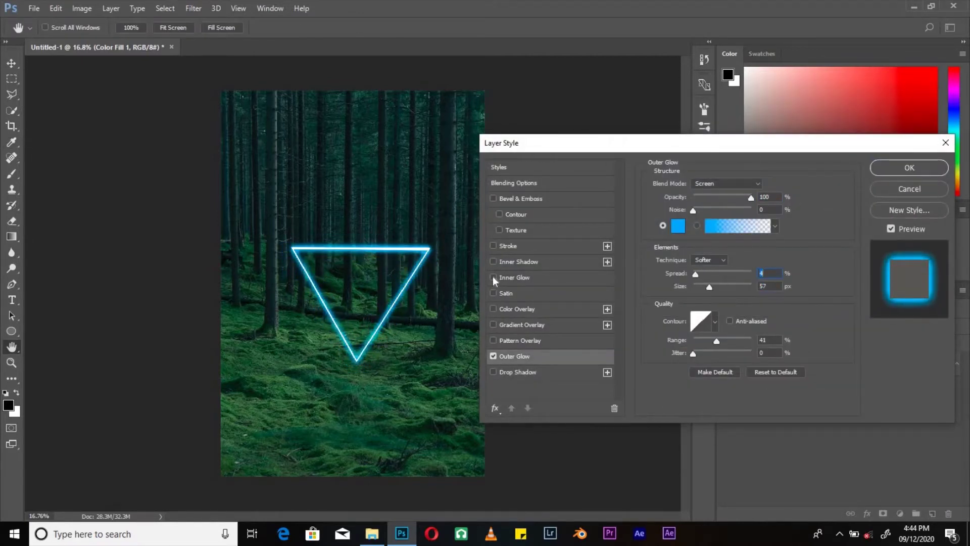
{"action": "left_click", "coordinate": [494, 277]}
{"action": "left_click", "coordinate": [679, 226]}
{"action": "key", "text": "Return"}
{"action": "key", "text": "Return"}
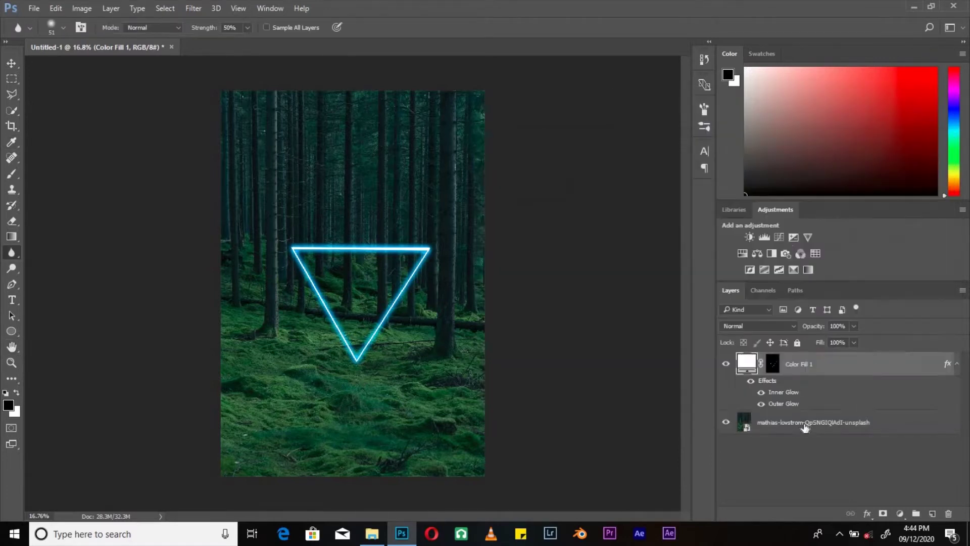
Try and undo Exposure and Curves, then darken the forest with Levels (7, 0.68, 255).
{"action": "left_click", "coordinate": [793, 237]}
{"action": "left_click_drag", "start_coordinate": [543, 162], "coordinate": [520, 163]}
{"action": "key", "text": "ctrl+z"}
{"action": "key", "text": "ctrl+z"}
{"action": "left_click", "coordinate": [779, 237]}
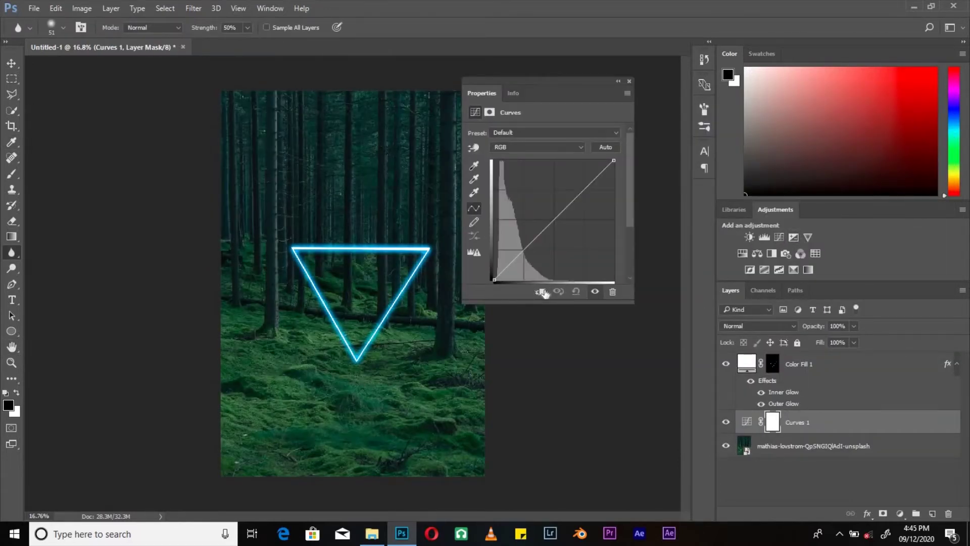
{"action": "left_click_drag", "start_coordinate": [521, 256], "coordinate": [508, 274]}
{"action": "mouse_move", "coordinate": [561, 215]}
{"action": "left_mouse_down"}
{"action": "mouse_move", "coordinate": [570, 202]}
{"action": "mouse_move", "coordinate": [563, 217]}
{"action": "left_mouse_up"}
{"action": "key", "text": "ctrl+z"}
{"action": "key", "text": "ctrl+z"}
{"action": "left_click", "coordinate": [764, 237]}
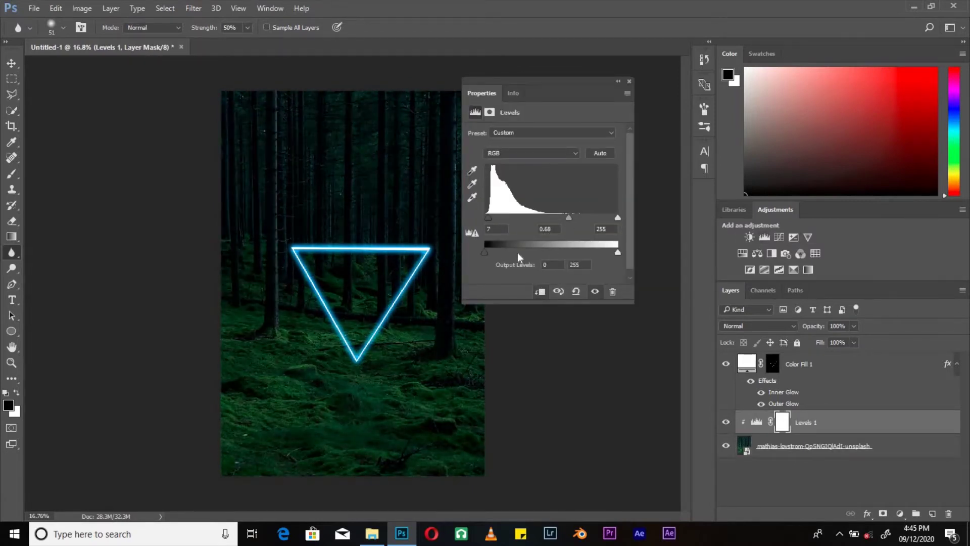
{"action": "left_click", "coordinate": [588, 262]}
Free-transform the triangle's fill layer to reposition it higher.
{"action": "left_click", "coordinate": [828, 364]}
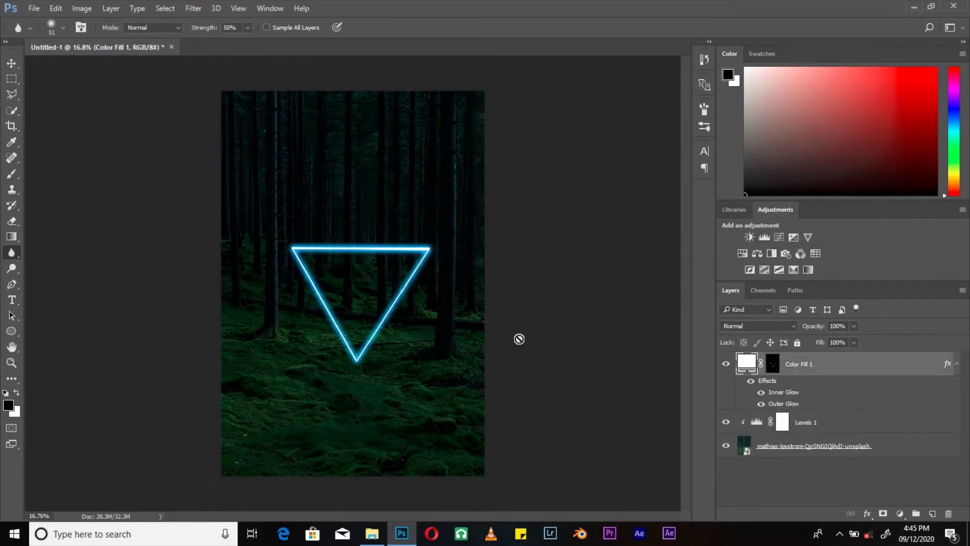
{"action": "key", "text": "ctrl+t"}
{"action": "mouse_move", "coordinate": [392, 255]}
{"action": "left_mouse_down"}
{"action": "mouse_move", "coordinate": [378, 263]}
{"action": "mouse_move", "coordinate": [428, 245]}
{"action": "left_mouse_up"}
{"action": "key", "text": "Return"}
{"action": "key", "text": "ctrl+z"}
{"action": "key", "text": "ctrl+t"}
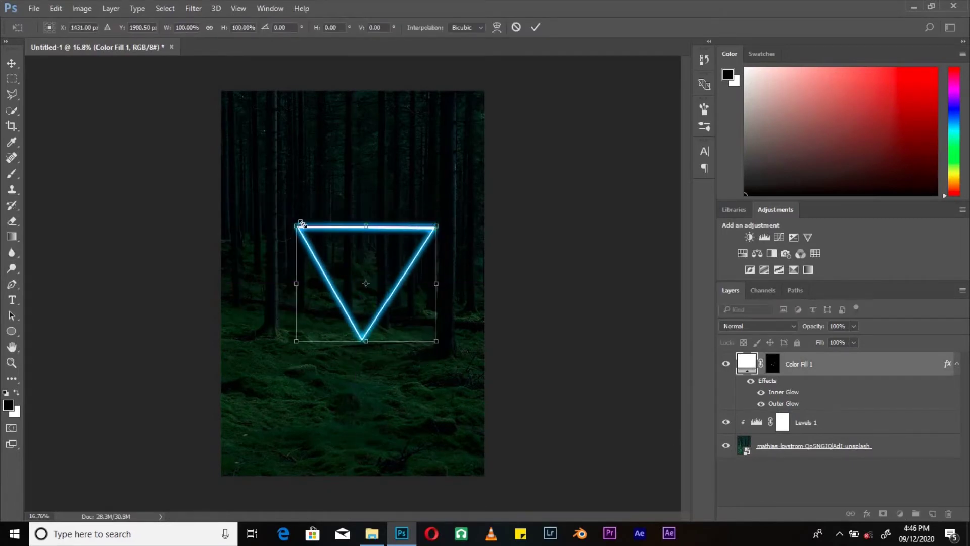
Put a black-masked forest-photo copy on top with a clipped Levels copy.
{"action": "left_click", "coordinate": [12, 253]}
{"action": "left_click_drag", "start_coordinate": [848, 469], "coordinate": [787, 365]}
{"action": "left_click", "coordinate": [882, 514], "text": "alt"}
{"action": "scroll", "coordinate": [473, 219], "scroll_direction": "up", "scroll_amount": 4}
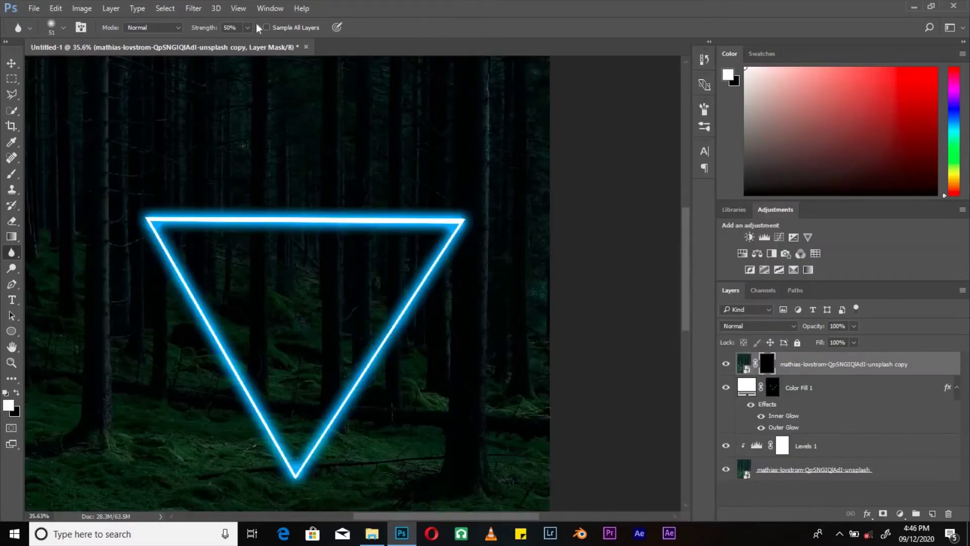
{"action": "scroll", "coordinate": [473, 237], "scroll_direction": "down", "scroll_amount": 4}
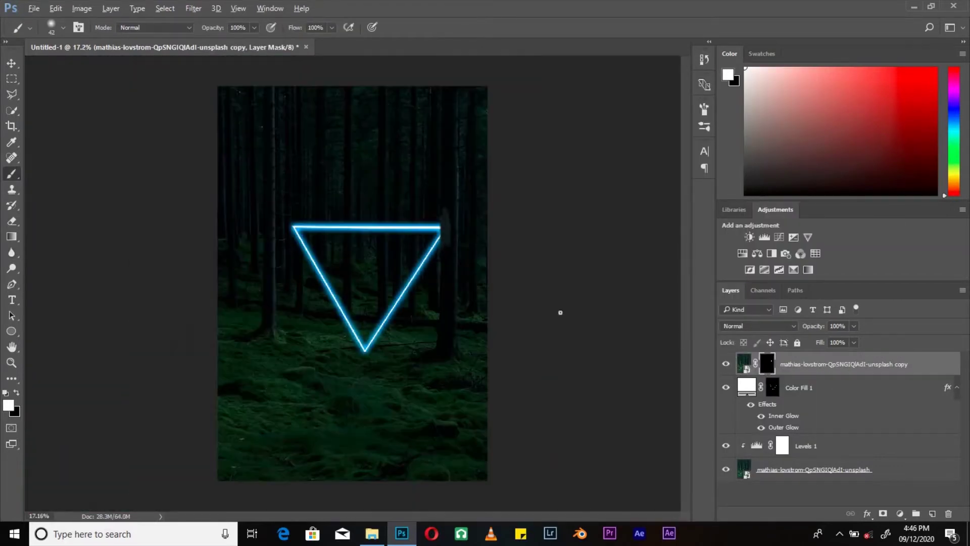
{"action": "key", "text": "alt+bracketleft"}
{"action": "key", "text": "alt+bracketleft"}
{"action": "key", "text": "ctrl+j"}
{"action": "key", "text": "ctrl+shift+bracketright"}
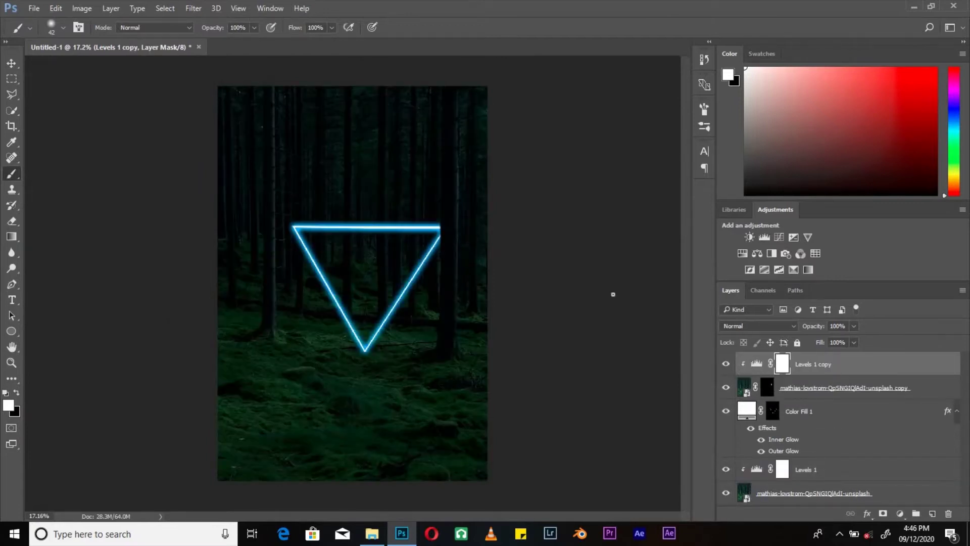
{"action": "scroll", "coordinate": [420, 232], "scroll_direction": "up", "scroll_amount": 8}
Hide the triangle, set a small brush, and select the forest copy's mask.
{"action": "left_click", "coordinate": [727, 411]}
{"action": "right_click", "coordinate": [461, 93]}
{"action": "left_click_drag", "start_coordinate": [533, 124], "coordinate": [515, 124]}
{"action": "key", "text": "Return"}
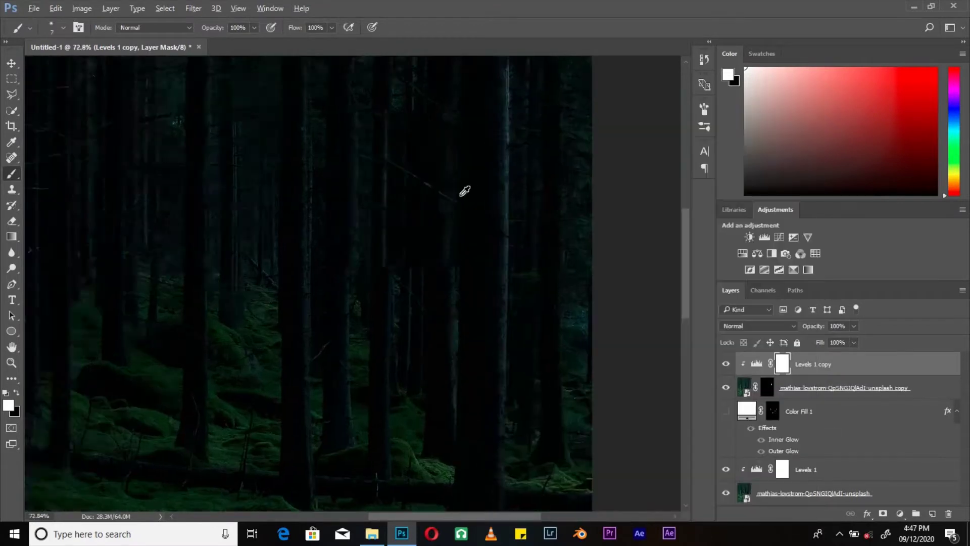
{"action": "scroll", "coordinate": [465, 191], "scroll_direction": "up", "scroll_amount": 2}
{"action": "left_click", "coordinate": [767, 388]}
Toggle the triangle's visibility to check the trunk overlapping its right corner.
{"action": "left_click", "coordinate": [726, 411]}
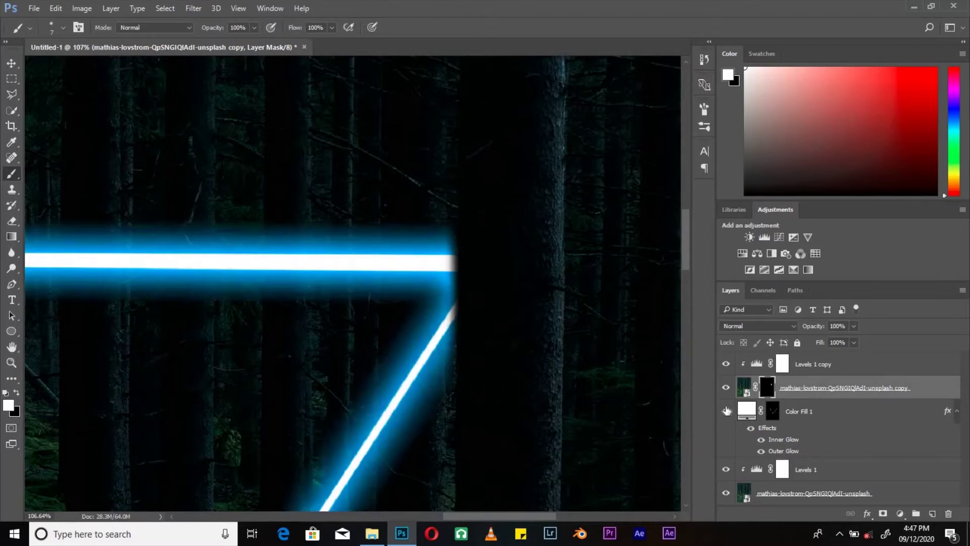
{"action": "left_click", "coordinate": [726, 411]}
{"action": "scroll", "coordinate": [449, 373], "scroll_direction": "down", "scroll_amount": 1}
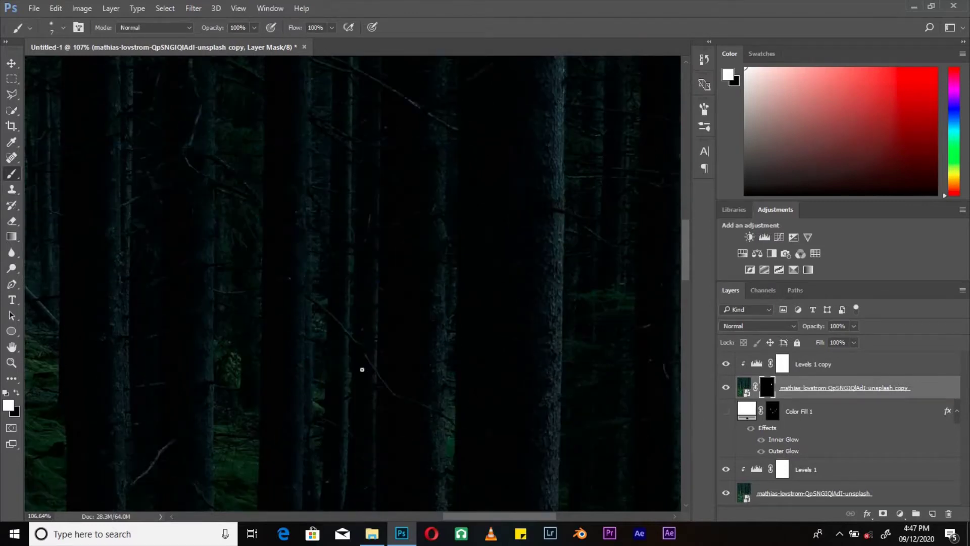
{"action": "scroll", "coordinate": [362, 368], "scroll_direction": "down", "scroll_amount": 1}
{"action": "left_click", "coordinate": [727, 413]}
{"action": "scroll", "coordinate": [728, 412], "scroll_direction": "down", "scroll_amount": 2}
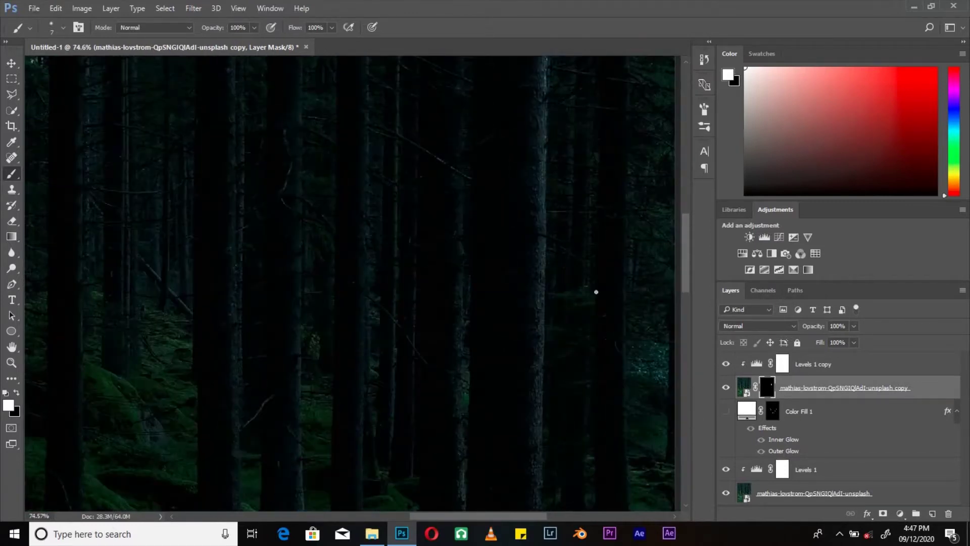
{"action": "left_click", "coordinate": [723, 412]}
{"action": "scroll", "coordinate": [386, 317], "scroll_direction": "down", "scroll_amount": 3}
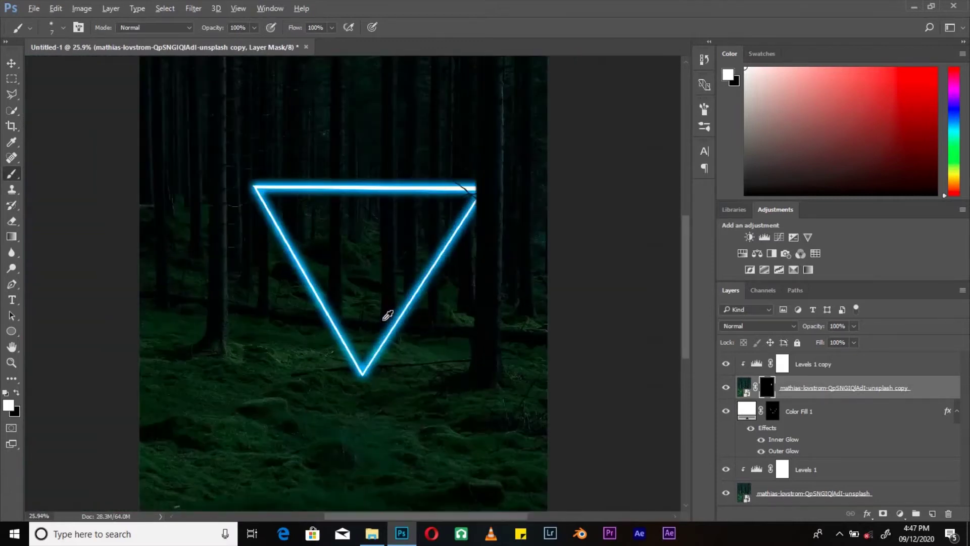
{"action": "scroll", "coordinate": [385, 269], "scroll_direction": "down", "scroll_amount": 1}
{"action": "scroll", "coordinate": [403, 215], "scroll_direction": "up", "scroll_amount": 2}
{"action": "scroll", "coordinate": [402, 214], "scroll_direction": "down", "scroll_amount": 2}
{"action": "left_click", "coordinate": [957, 412]}
Add a Hue/Saturation 1 layer shifted toward blue and split its underlying blend range.
{"action": "left_click", "coordinate": [884, 435]}
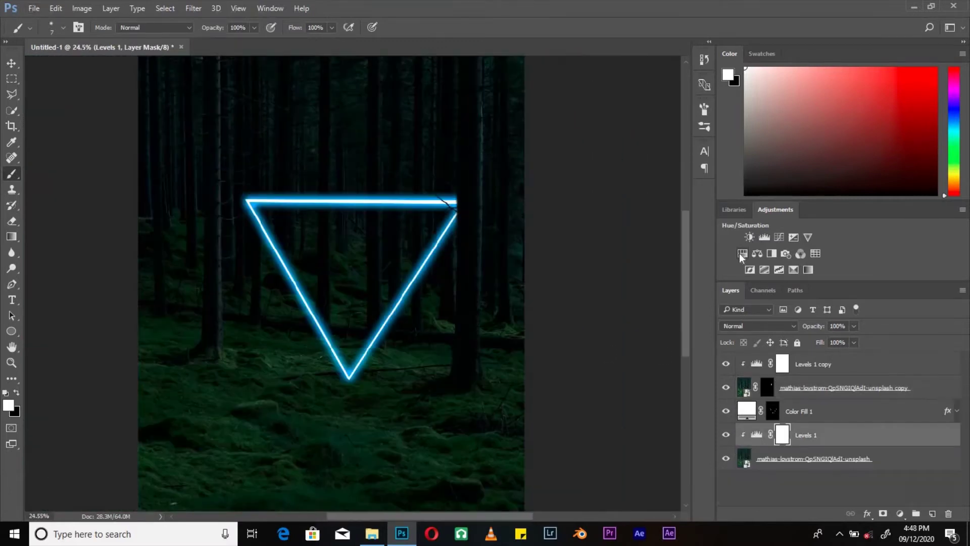
{"action": "left_click", "coordinate": [742, 253]}
{"action": "left_click_drag", "start_coordinate": [544, 223], "coordinate": [581, 222]}
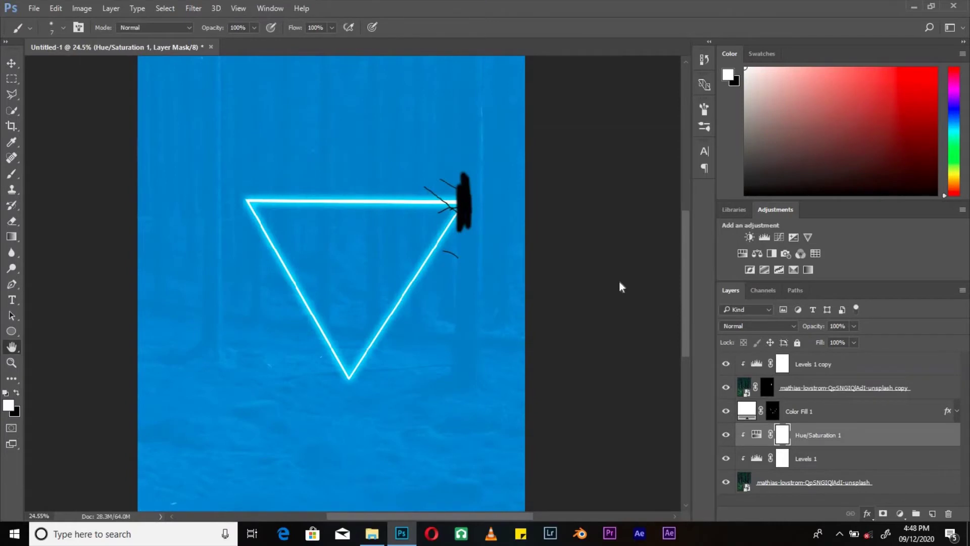
{"action": "double_click", "coordinate": [885, 435]}
{"action": "left_click_drag", "start_coordinate": [652, 378], "coordinate": [694, 378]}
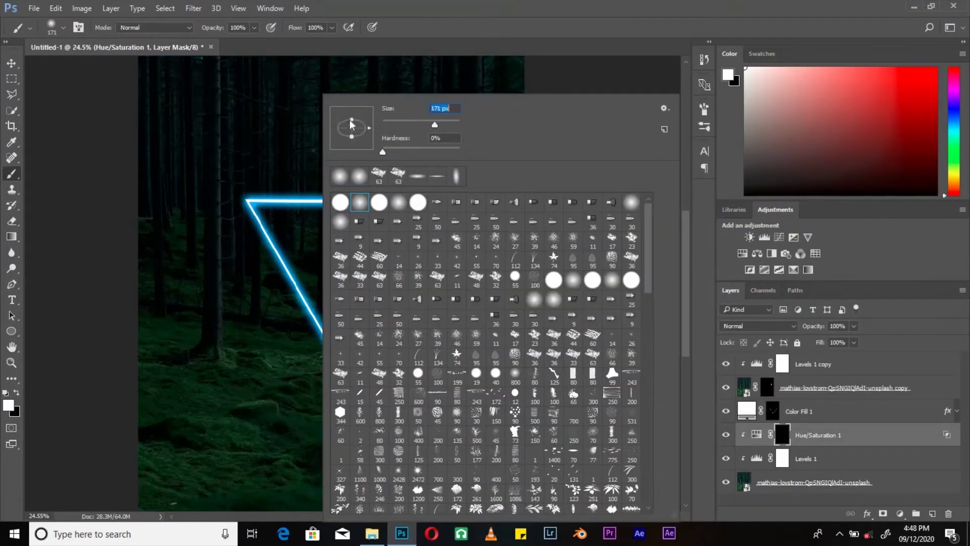
{"action": "key", "text": "Return"}
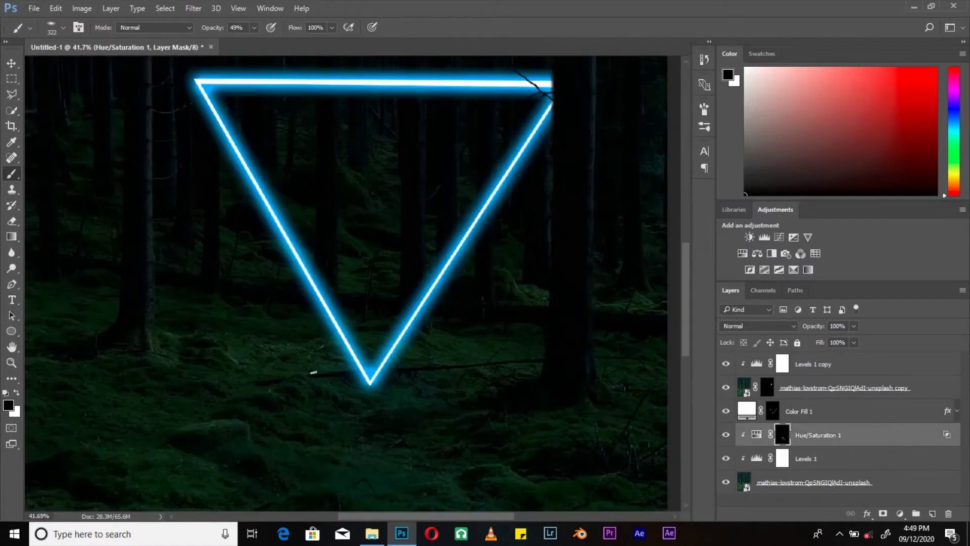
Shrink the brush, switch to white, and copy Hue/Saturation 1 to the top.
{"action": "right_click", "coordinate": [477, 96]}
{"action": "key", "text": "Return"}
{"action": "right_click", "coordinate": [478, 96]}
{"action": "key", "text": "Return"}
{"action": "scroll", "coordinate": [434, 190], "scroll_direction": "down", "scroll_amount": 3}
{"action": "key", "text": "x"}
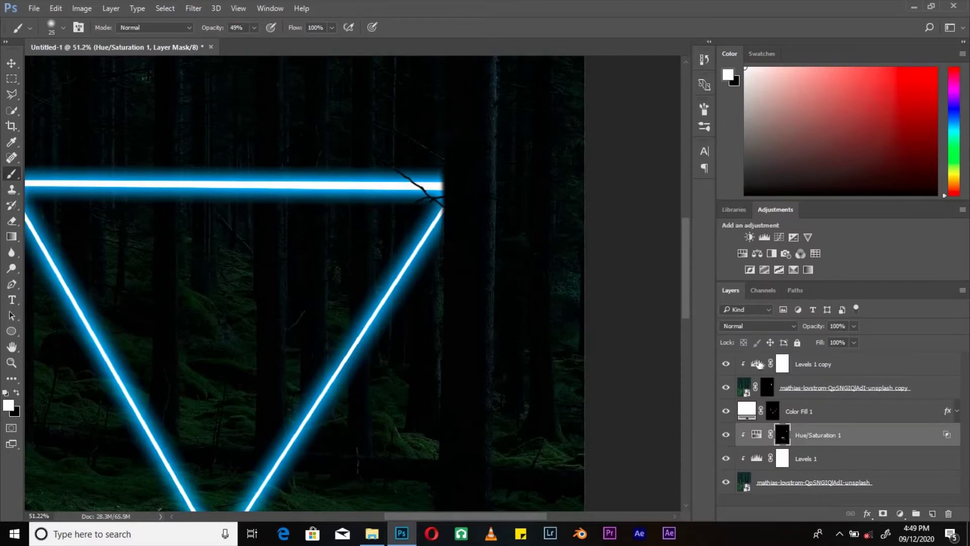
{"action": "left_click_drag", "start_coordinate": [801, 435], "coordinate": [801, 356]}
{"action": "right_click", "coordinate": [782, 364]}
Clip the copied adjustment to the layer below and set a full-opacity black brush.
{"action": "key", "text": "Escape"}
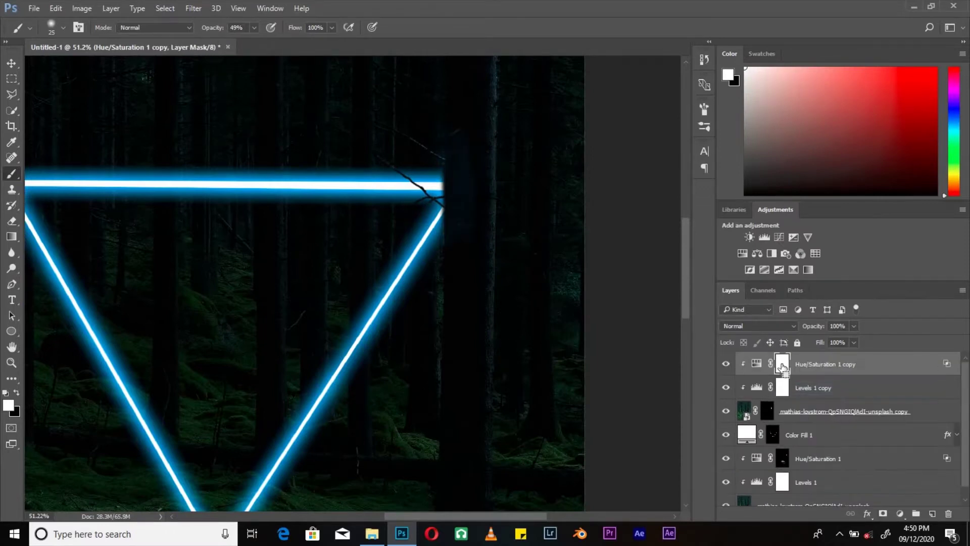
{"action": "key", "text": "ctrl+0"}
{"action": "double_click", "coordinate": [730, 389]}
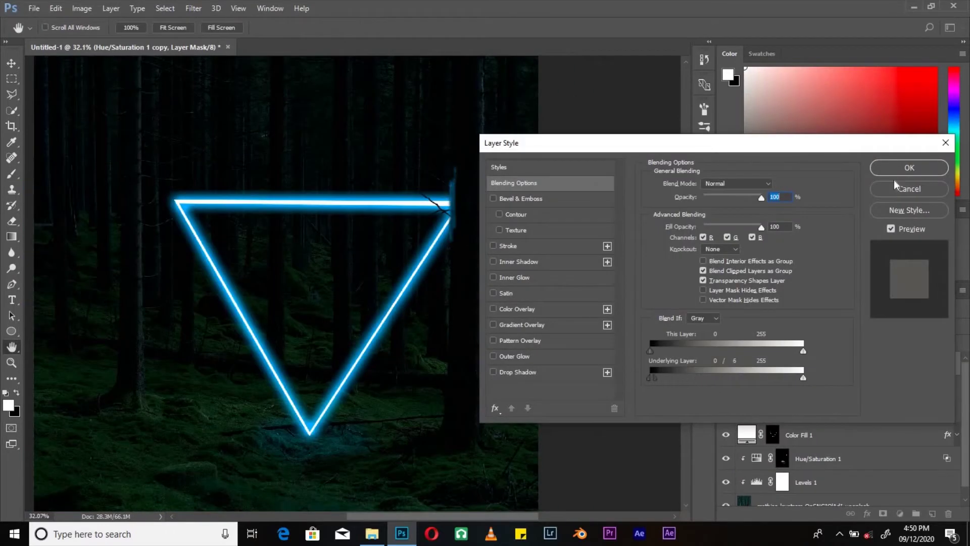
{"action": "left_click", "coordinate": [895, 186]}
{"action": "key", "text": "x"}
{"action": "key", "text": "0"}
Mask away excess glow at the tree edge with a small 20 px brush.
{"action": "right_click", "coordinate": [461, 256]}
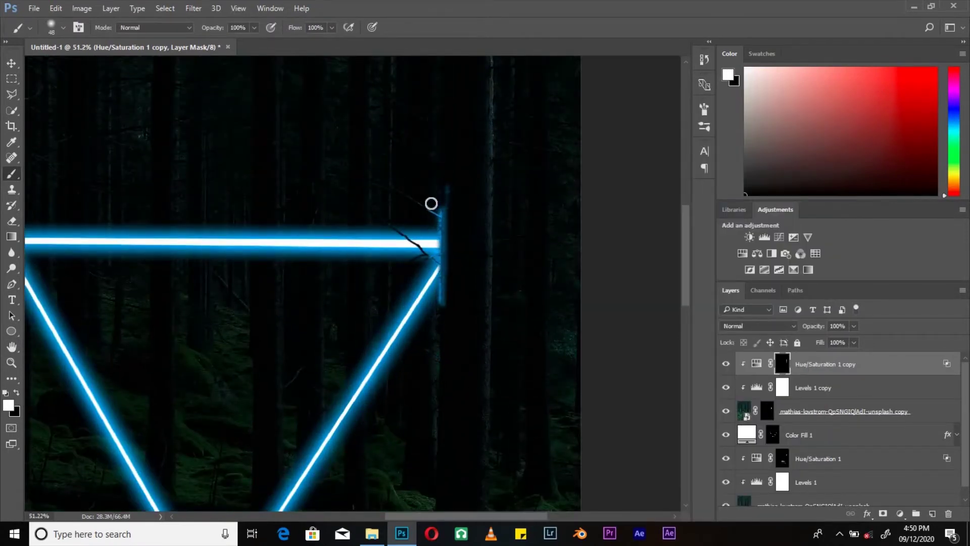
{"action": "right_click", "coordinate": [440, 276]}
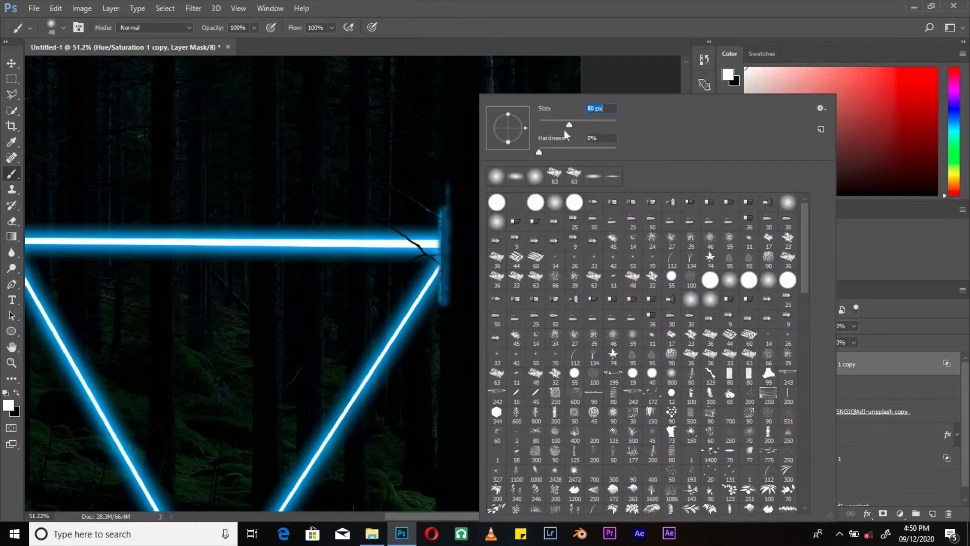
{"action": "left_click_drag", "start_coordinate": [564, 129], "coordinate": [581, 130]}
{"action": "key", "text": "Return"}
{"action": "key", "text": "x"}
{"action": "right_click", "coordinate": [520, 219]}
{"action": "double_click", "coordinate": [502, 226]}
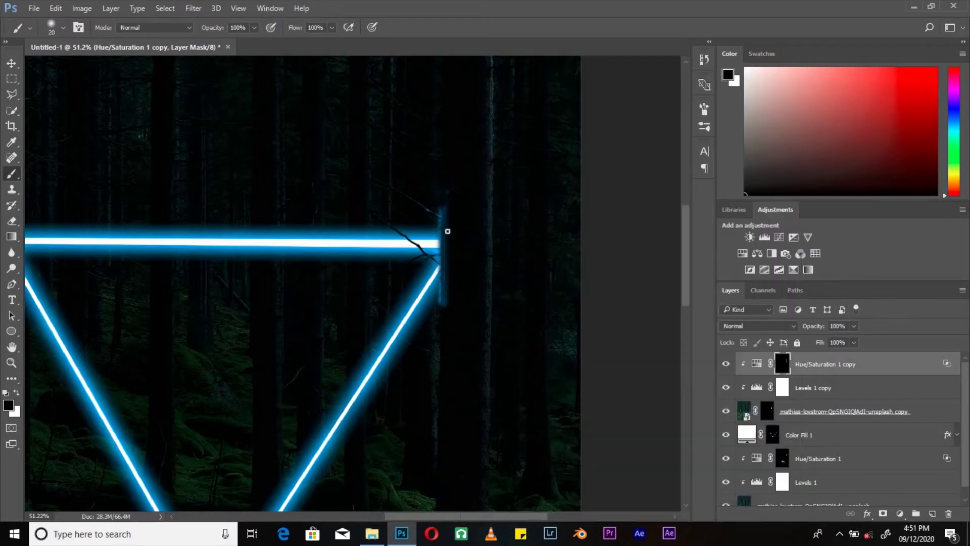
{"action": "left_click_drag", "start_coordinate": [439, 235], "coordinate": [439, 266]}
Select the Hue/Saturation 1 mask and enlarge the brush.
{"action": "left_click", "coordinate": [782, 458]}
{"action": "scroll", "coordinate": [440, 297], "scroll_direction": "down", "scroll_amount": 3}
{"action": "right_click", "coordinate": [452, 96]}
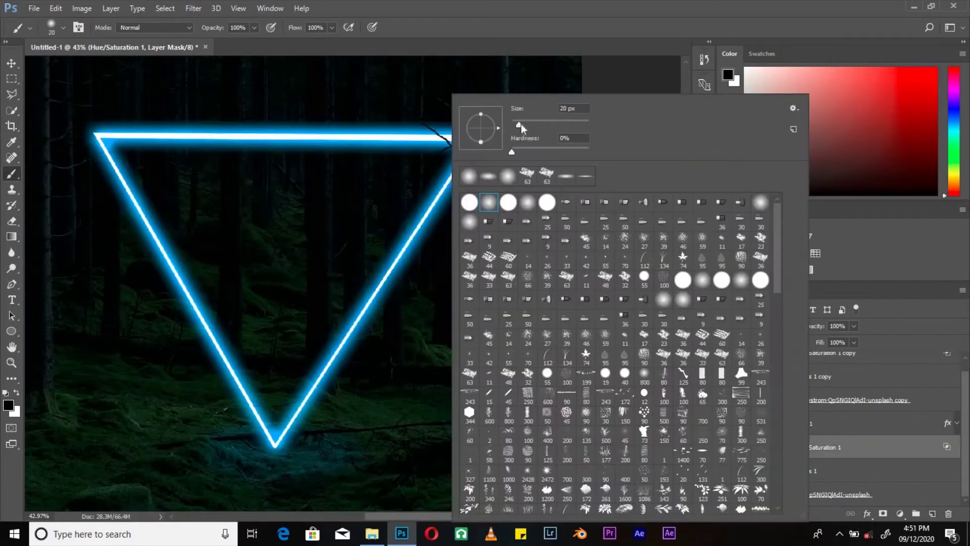
{"action": "key", "text": "Return"}
{"action": "key", "text": "x"}
Duplicate the Hue/Saturation adjustment as copy 2 and fill its mask black.
{"action": "key", "text": "ctrl+j"}
{"action": "right_click", "coordinate": [783, 447]}
{"action": "left_click", "coordinate": [850, 342]}
{"action": "double_click", "coordinate": [869, 447]}
{"action": "left_click", "coordinate": [909, 168]}
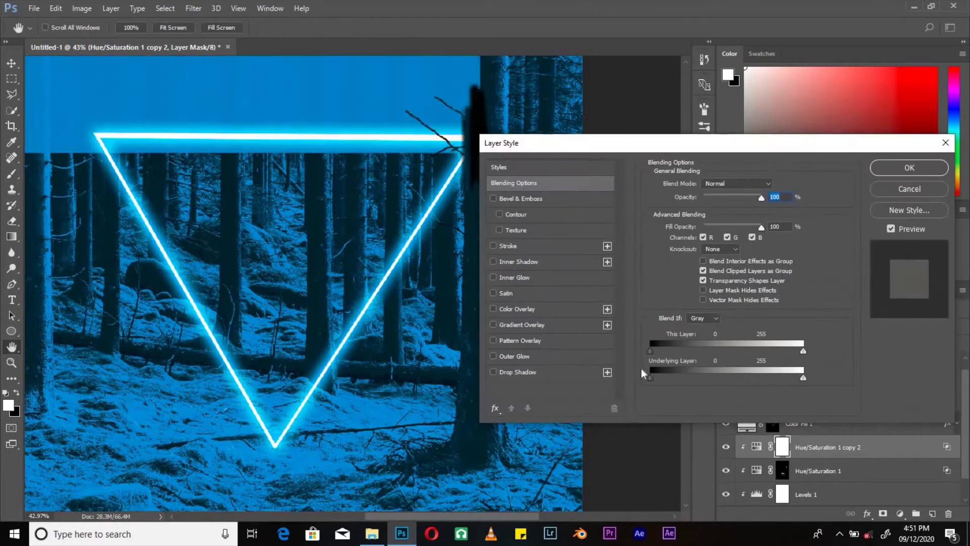
{"action": "key", "text": "ctrl+i"}
{"action": "key", "text": "b"}
Resize the brush and select the Hue/Saturation 1 copy 2 mask.
{"action": "right_click", "coordinate": [464, 205]}
{"action": "key", "text": "Return"}
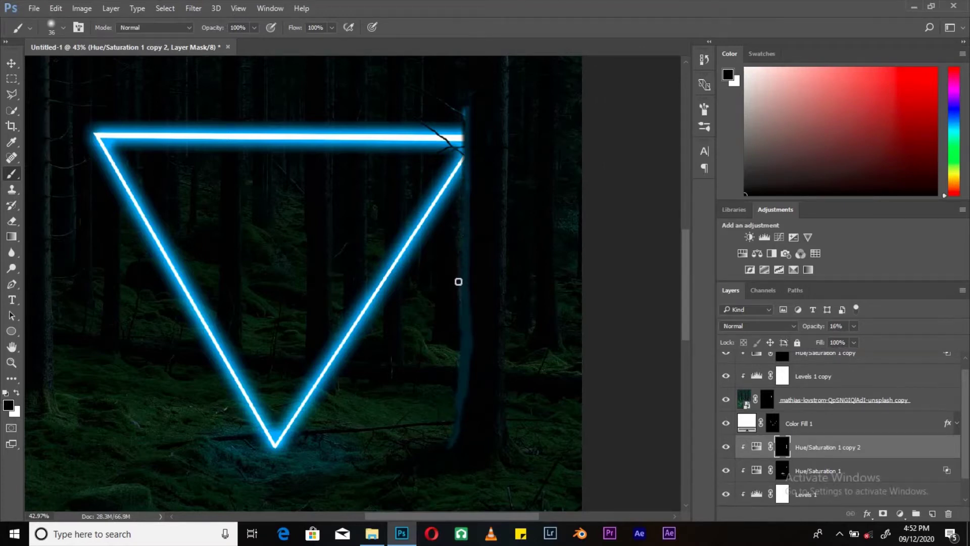
{"action": "right_click", "coordinate": [484, 206]}
{"action": "key", "text": "Return"}
{"action": "key", "text": "z"}
{"action": "left_click", "coordinate": [867, 513]}
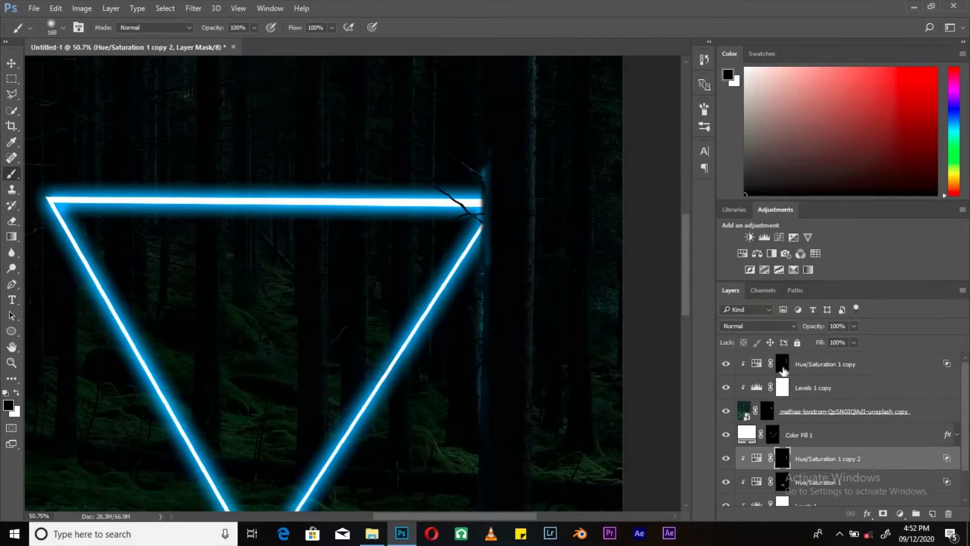
{"action": "left_click", "coordinate": [783, 459]}
{"action": "scroll", "coordinate": [476, 218], "scroll_direction": "down", "scroll_amount": 2}
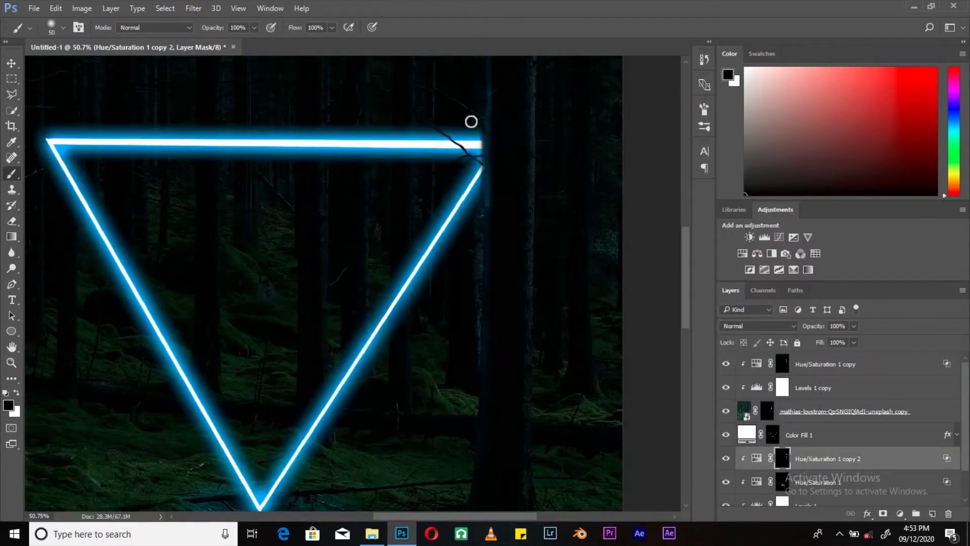
Select the Hue/Saturation 1 mask and lower the brush opacity to 24%.
{"action": "right_click", "coordinate": [440, 99]}
{"action": "scroll", "coordinate": [455, 152], "scroll_direction": "up", "scroll_amount": 3}
{"action": "key", "text": "x"}
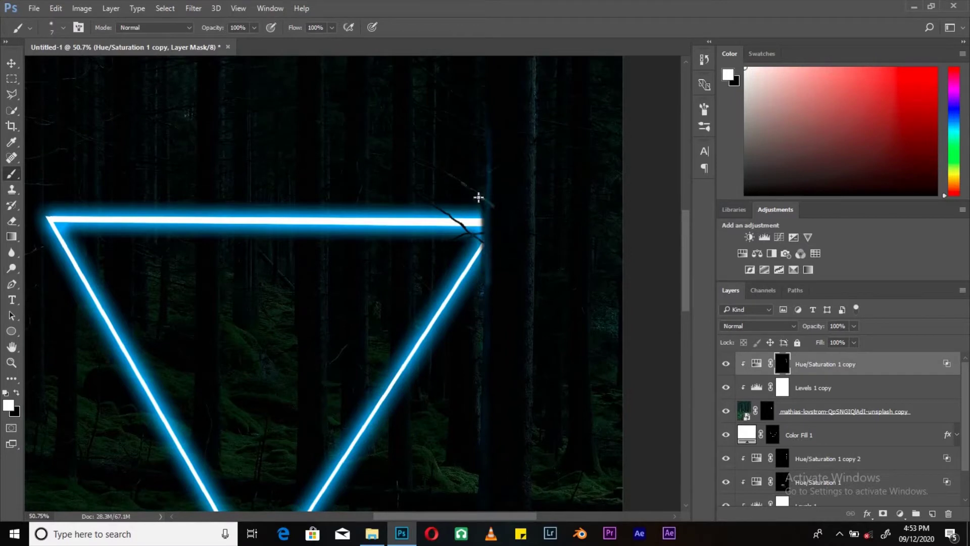
{"action": "scroll", "coordinate": [460, 223], "scroll_direction": "down", "scroll_amount": 3}
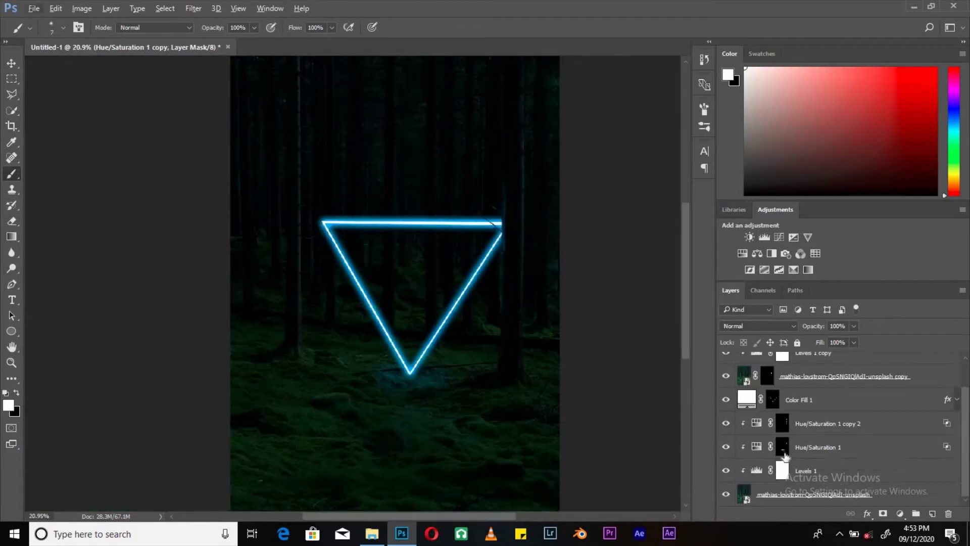
{"action": "left_click", "coordinate": [829, 450]}
{"action": "right_click", "coordinate": [385, 386]}
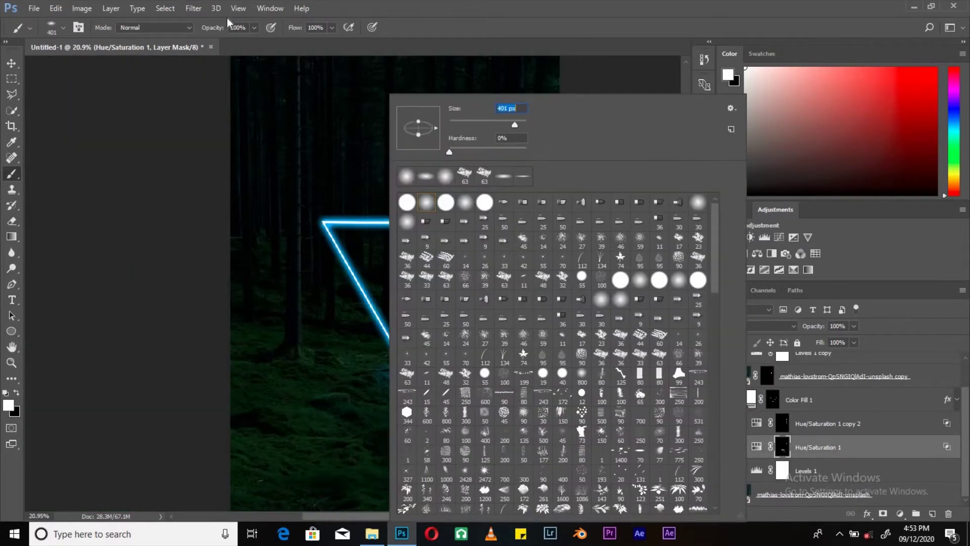
{"action": "left_click", "coordinate": [254, 27]}
{"action": "left_click_drag", "start_coordinate": [257, 42], "coordinate": [211, 42]}
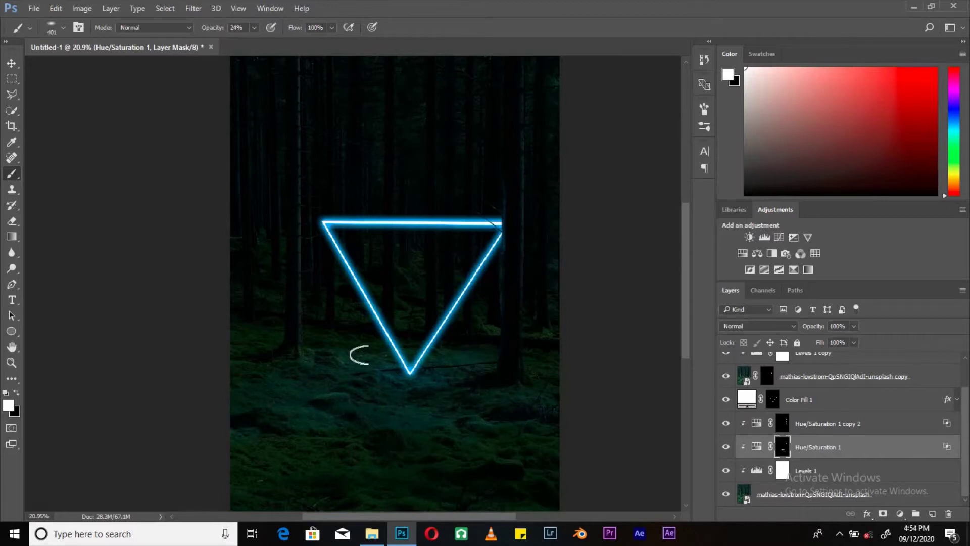
Raise the brush opacity to 42%.
{"action": "right_click", "coordinate": [523, 431]}
{"action": "left_click", "coordinate": [254, 28]}
{"action": "left_click_drag", "start_coordinate": [255, 42], "coordinate": [264, 42]}
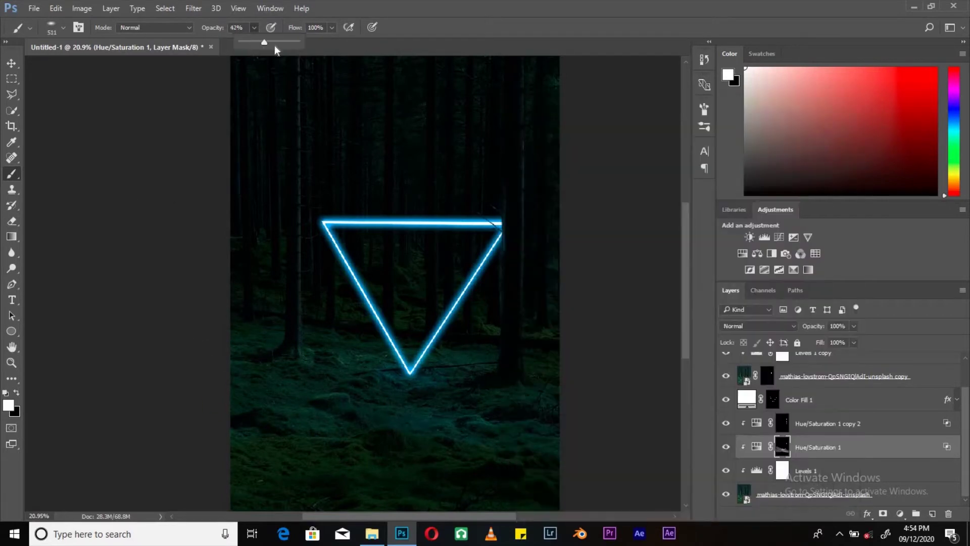
{"action": "scroll", "coordinate": [502, 386], "scroll_direction": "down", "scroll_amount": 1}
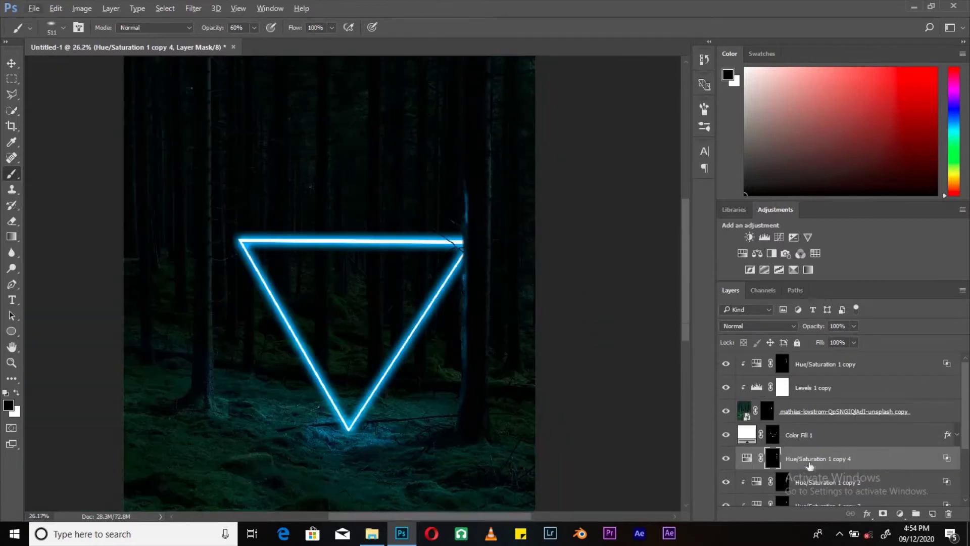
{"action": "scroll", "coordinate": [537, 334], "scroll_direction": "up", "scroll_amount": 2}
{"action": "scroll", "coordinate": [459, 286], "scroll_direction": "down", "scroll_amount": 2}
Paint blue light along a tall tree trunk with a smaller white brush.
{"action": "right_click", "coordinate": [237, 258]}
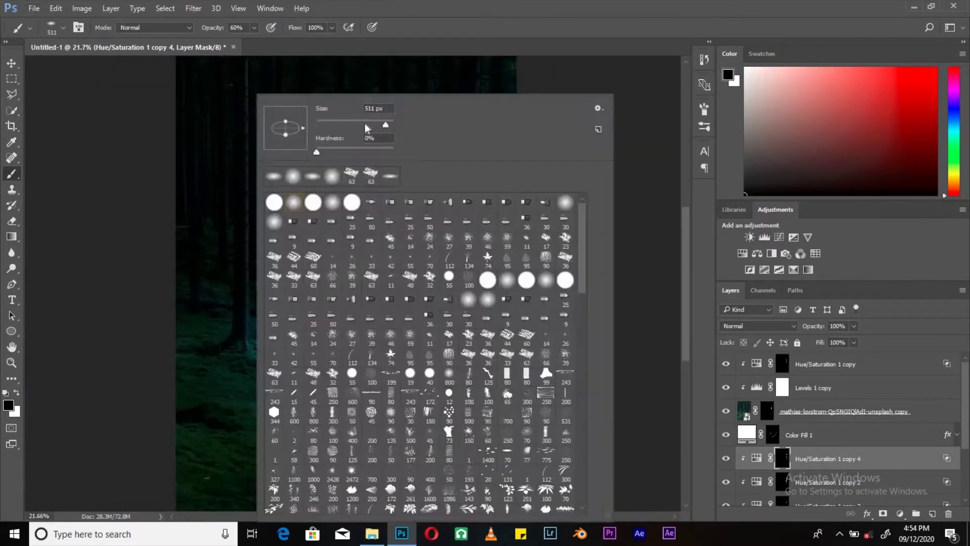
{"action": "key", "text": "BackSpace"}
{"action": "key", "text": "Return"}
{"action": "scroll", "coordinate": [260, 141], "scroll_direction": "up", "scroll_amount": 2}
{"action": "key", "text": "x"}
{"action": "left_click_drag", "start_coordinate": [259, 141], "coordinate": [259, 260]}
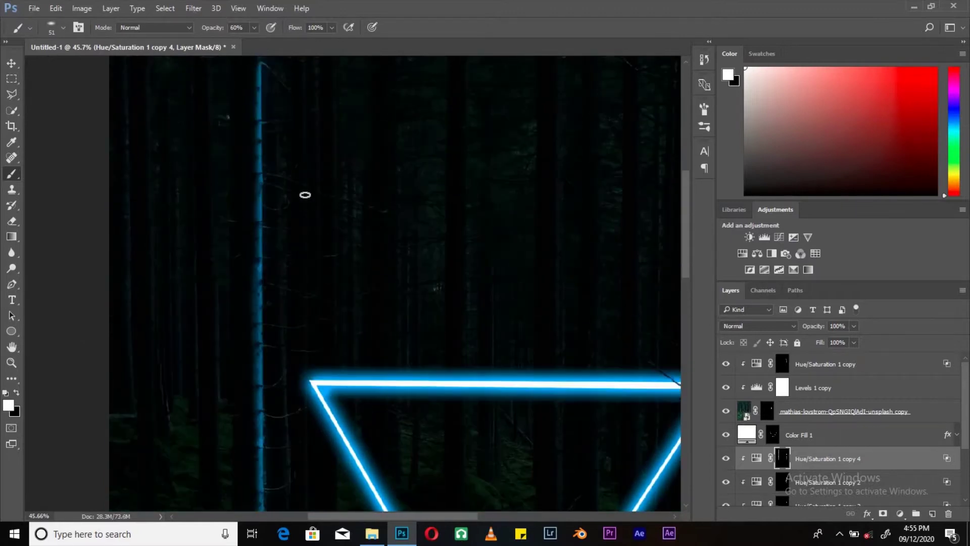
Enlarge the brush again, switch to black, and select the triangle's Color Fill 1 layer.
{"action": "scroll", "coordinate": [305, 195], "scroll_direction": "down", "scroll_amount": 2}
{"action": "right_click", "coordinate": [354, 96]}
{"action": "type", "text": "1"}
{"action": "key", "text": "Return"}
{"action": "key", "text": "x"}
{"action": "key", "text": "ctrl+z"}
{"action": "scroll", "coordinate": [206, 396], "scroll_direction": "down", "scroll_amount": 1}
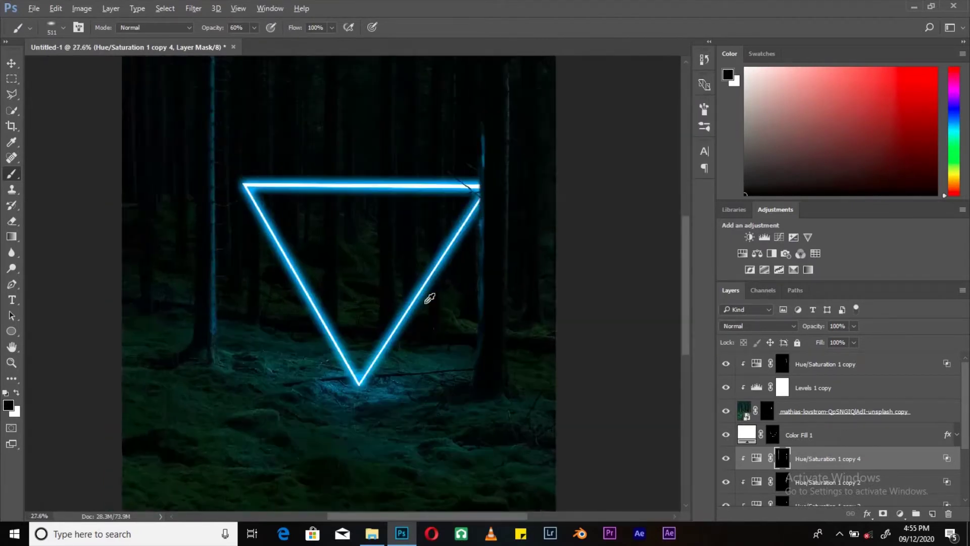
{"action": "left_click", "coordinate": [771, 434]}
Try an orange Outer Glow on Color Fill 1, then keep the glow blue.
{"action": "double_click", "coordinate": [947, 436]}
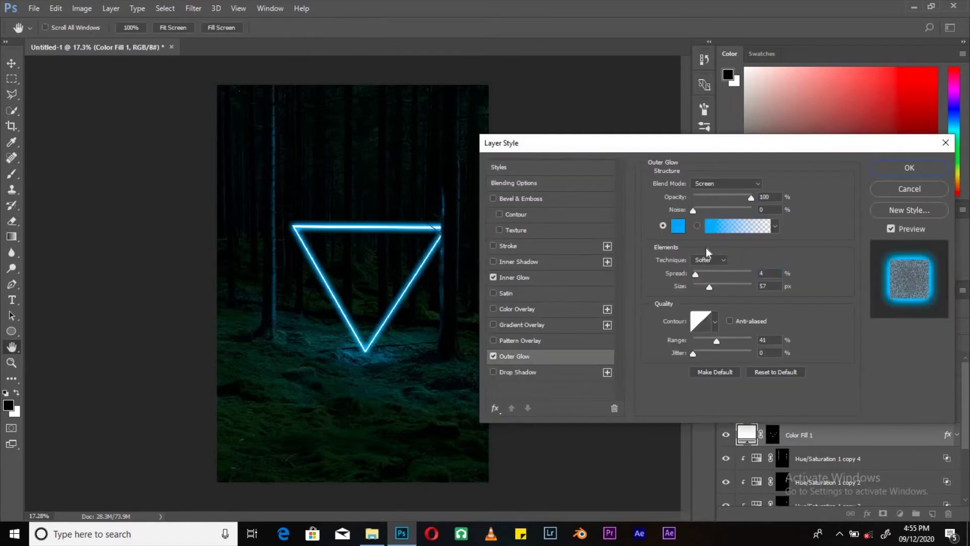
{"action": "left_click", "coordinate": [678, 226]}
{"action": "left_click", "coordinate": [785, 269]}
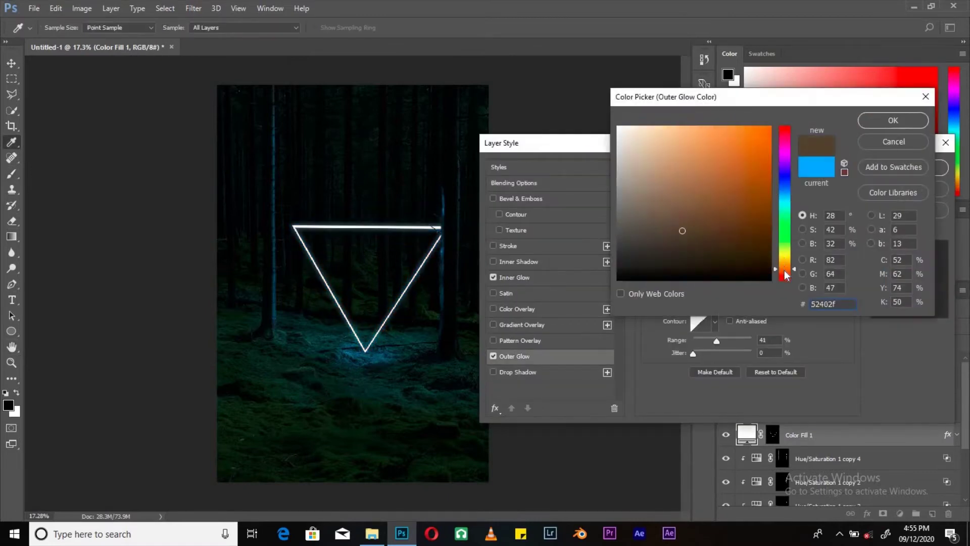
{"action": "left_click", "coordinate": [894, 120]}
{"action": "key", "text": "Return"}
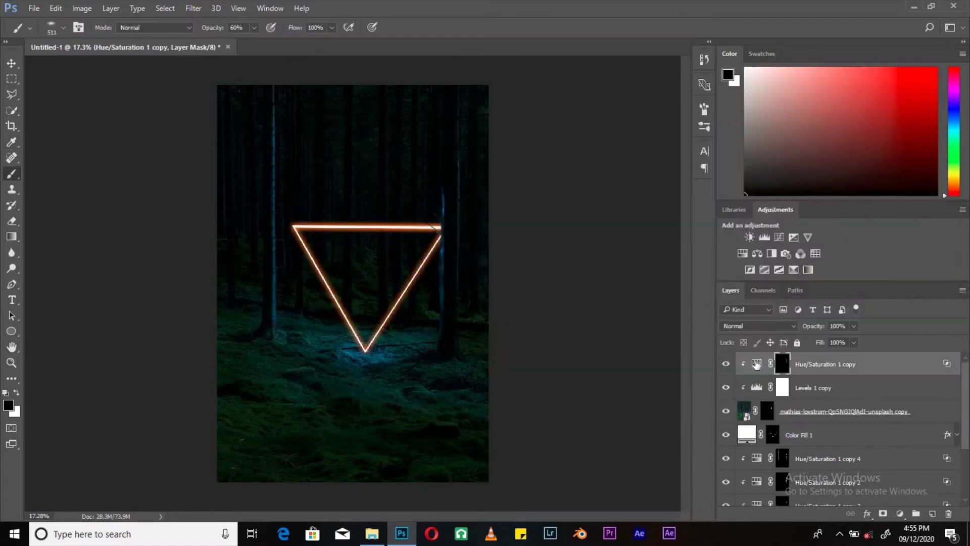
Group the forest layers and duplicate a Hue/Saturation adjustment as copy 5.
{"action": "left_click", "coordinate": [767, 458], "text": "shift"}
{"action": "key", "text": "ctrl+g"}
{"action": "type", "text": "forest"}
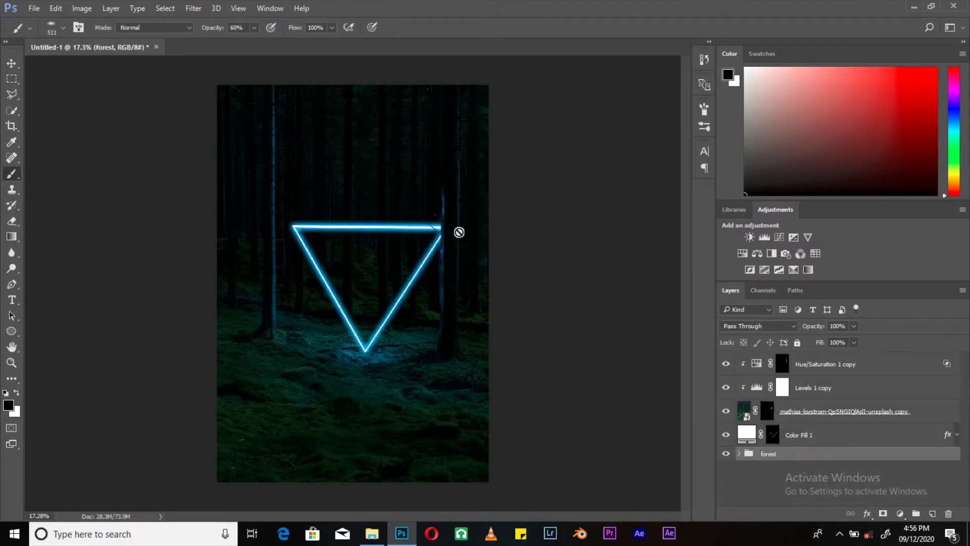
{"action": "scroll", "coordinate": [459, 232], "scroll_direction": "up", "scroll_amount": 3}
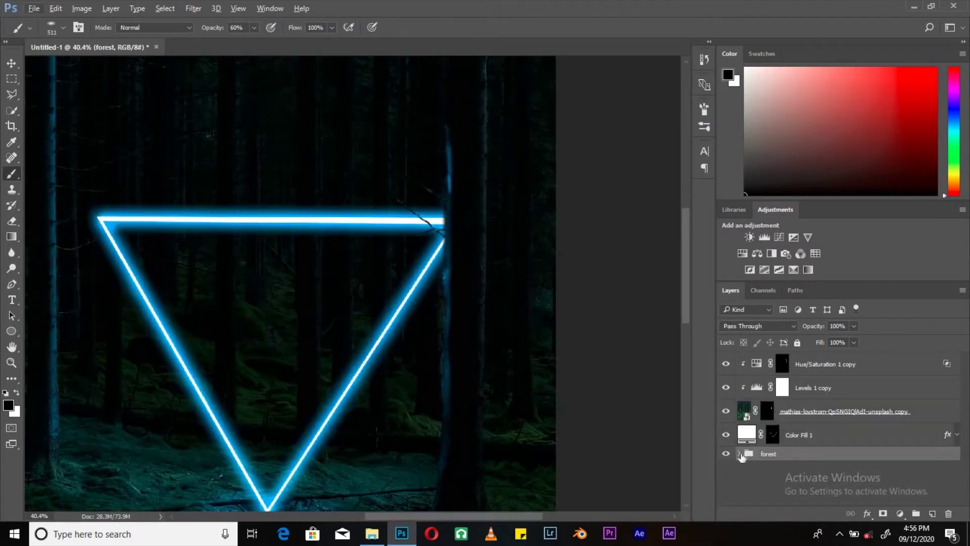
{"action": "left_click", "coordinate": [739, 453]}
{"action": "double_click", "coordinate": [834, 475]}
{"action": "key", "text": "Escape"}
{"action": "key", "text": "ctrl+j"}
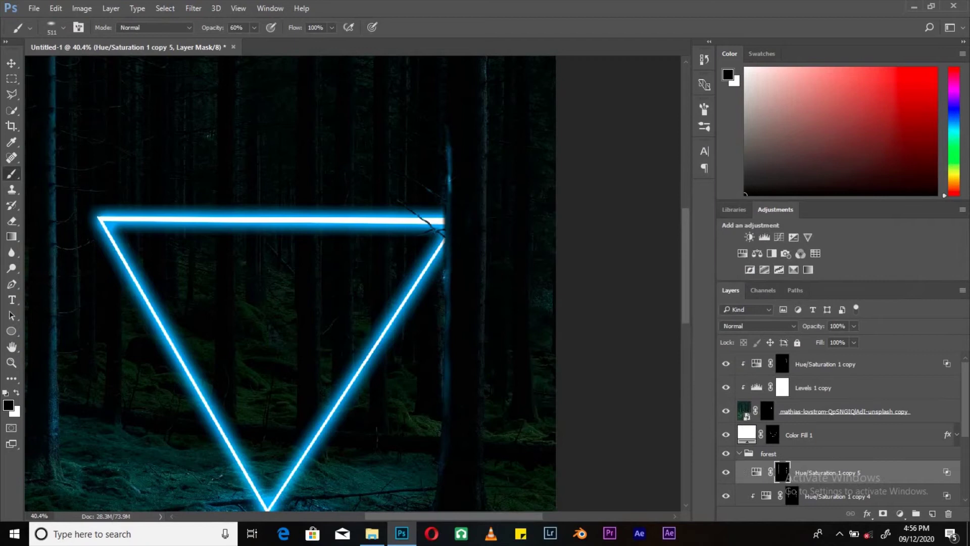
Select Hue/Saturation 1 copy 2 and shrink the brush to 86 px.
{"action": "scroll", "coordinate": [511, 275], "scroll_direction": "down", "scroll_amount": 3}
{"action": "scroll", "coordinate": [329, 216], "scroll_direction": "up", "scroll_amount": 1}
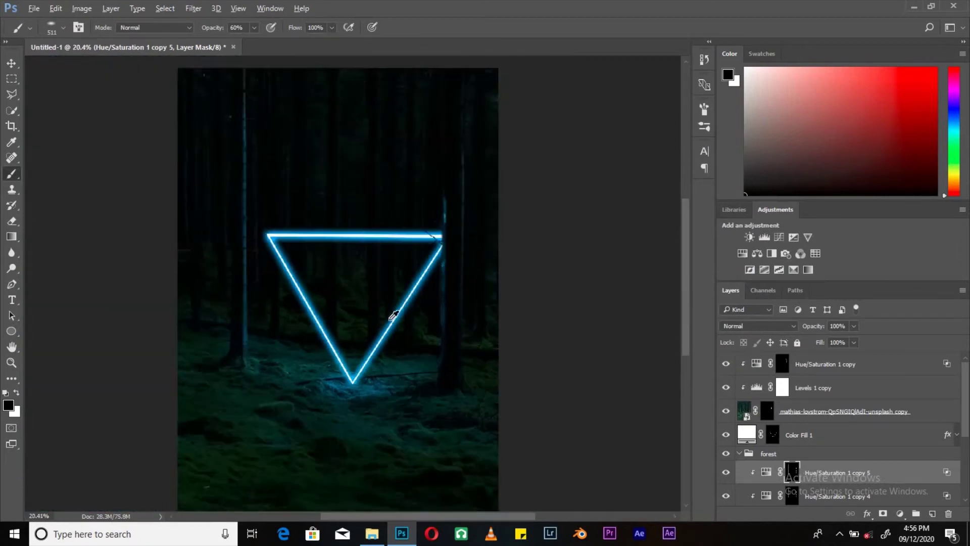
{"action": "scroll", "coordinate": [502, 245], "scroll_direction": "up", "scroll_amount": 2}
{"action": "key", "text": "alt+bracketleft"}
{"action": "key", "text": "alt+bracketleft"}
{"action": "right_click", "coordinate": [502, 245]}
{"action": "key", "text": "Escape"}
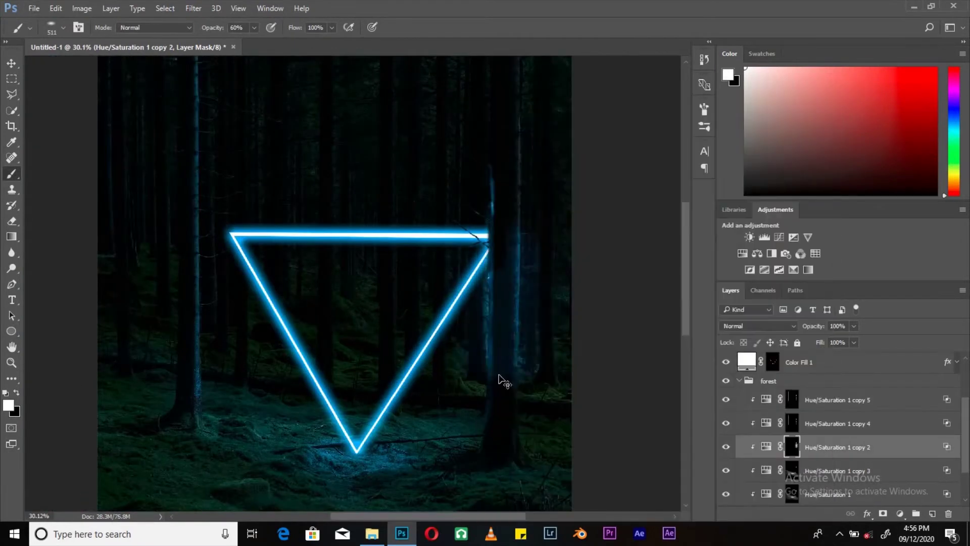
{"action": "right_click", "coordinate": [471, 268]}
{"action": "left_click_drag", "start_coordinate": [523, 114], "coordinate": [487, 114]}
{"action": "key", "text": "Return"}
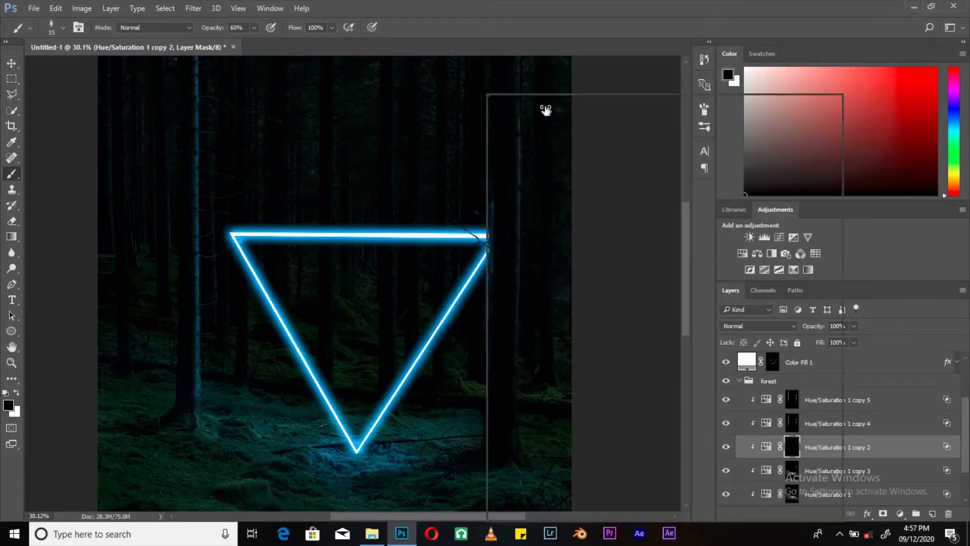
Paint blue light onto the right tree trunk.
{"action": "key", "text": "x"}
{"action": "scroll", "coordinate": [489, 348], "scroll_direction": "up", "scroll_amount": 2}
{"action": "left_click_drag", "start_coordinate": [490, 347], "coordinate": [483, 414]}
{"action": "scroll", "coordinate": [438, 464], "scroll_direction": "down", "scroll_amount": 1}
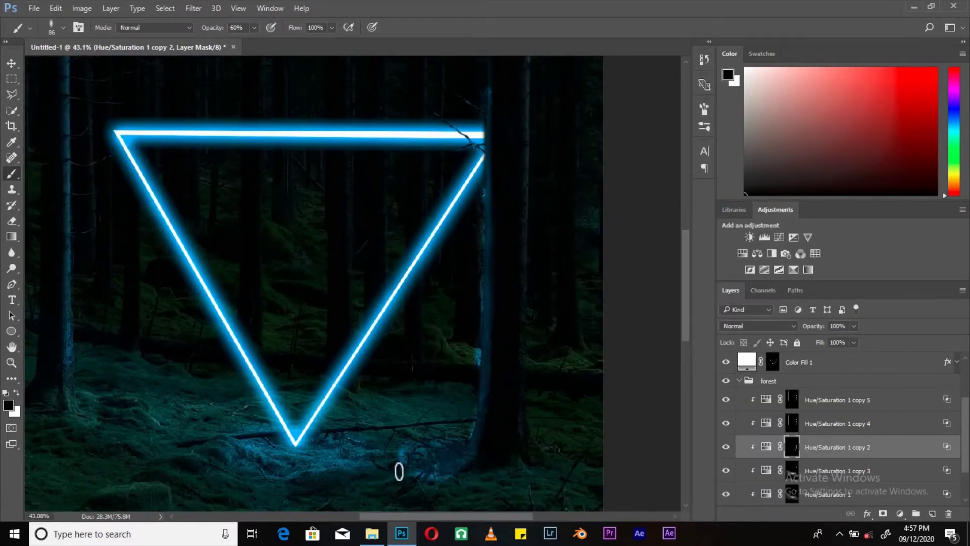
{"action": "scroll", "coordinate": [477, 349], "scroll_direction": "up", "scroll_amount": 1}
{"action": "key", "text": "x"}
Drag the fire photo into the document and commit its placement.
{"action": "scroll", "coordinate": [476, 231], "scroll_direction": "up", "scroll_amount": 1}
{"action": "scroll", "coordinate": [494, 191], "scroll_direction": "up", "scroll_amount": 3}
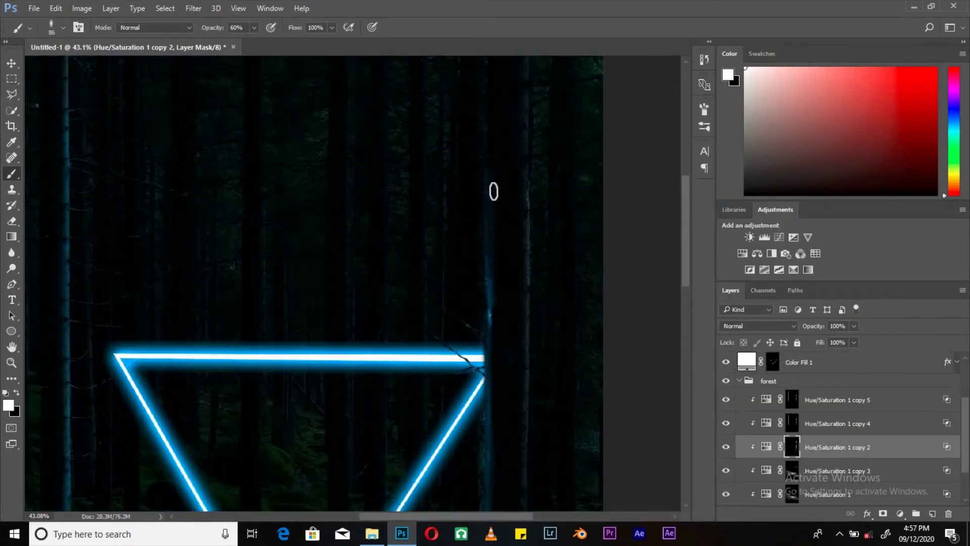
{"action": "scroll", "coordinate": [498, 284], "scroll_direction": "down", "scroll_amount": 3}
{"action": "scroll", "coordinate": [434, 347], "scroll_direction": "down", "scroll_amount": 2}
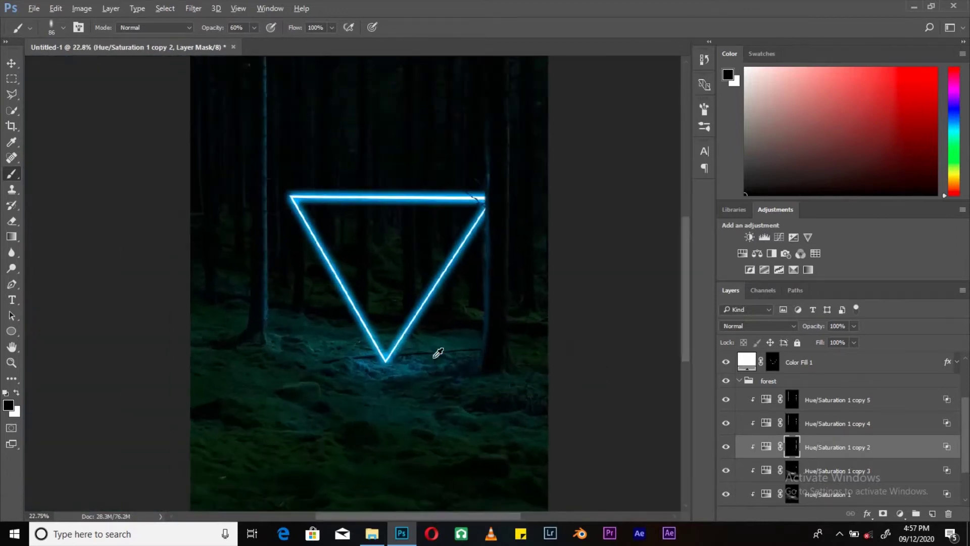
{"action": "scroll", "coordinate": [341, 323], "scroll_direction": "down", "scroll_amount": 1}
{"action": "scroll", "coordinate": [951, 161], "scroll_direction": "down", "scroll_amount": 5}
{"action": "scroll", "coordinate": [943, 176], "scroll_direction": "down", "scroll_amount": 2}
{"action": "scroll", "coordinate": [952, 217], "scroll_direction": "down", "scroll_amount": 5}
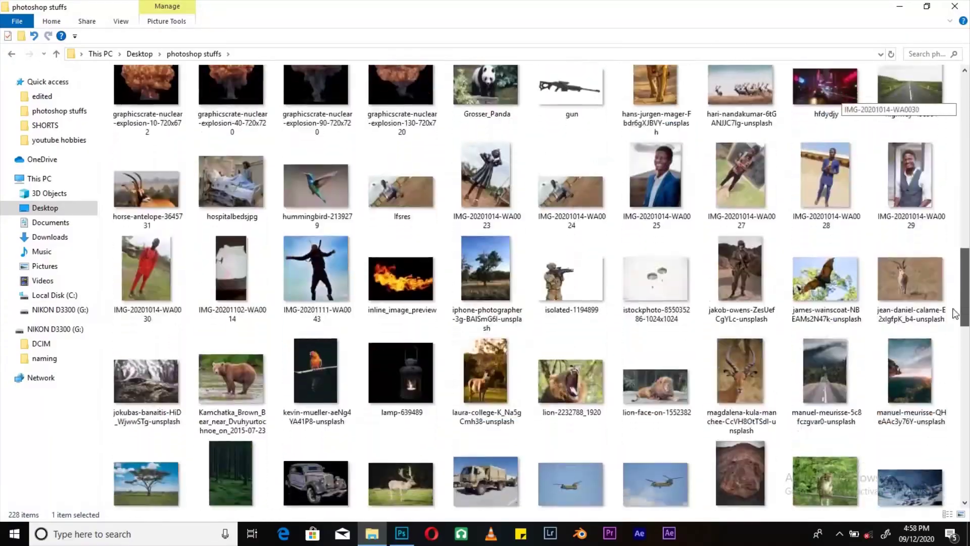
{"action": "left_click_drag", "start_coordinate": [408, 273], "coordinate": [352, 283]}
{"action": "key", "text": "Return"}
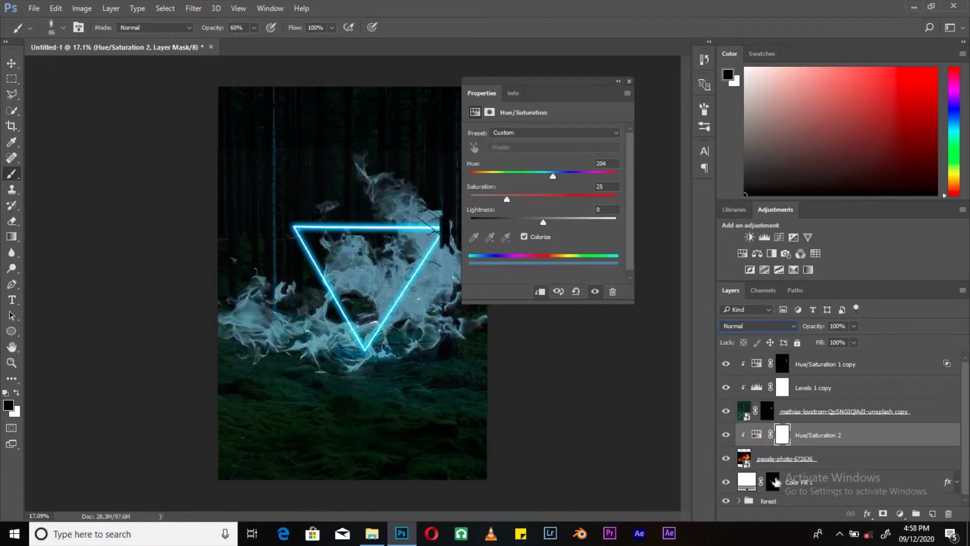
Try a Color Balance adjustment and delete Hue/Saturation 2, then undo those changes.
{"action": "key", "text": "ctrl+2"}
{"action": "left_click", "coordinate": [824, 459]}
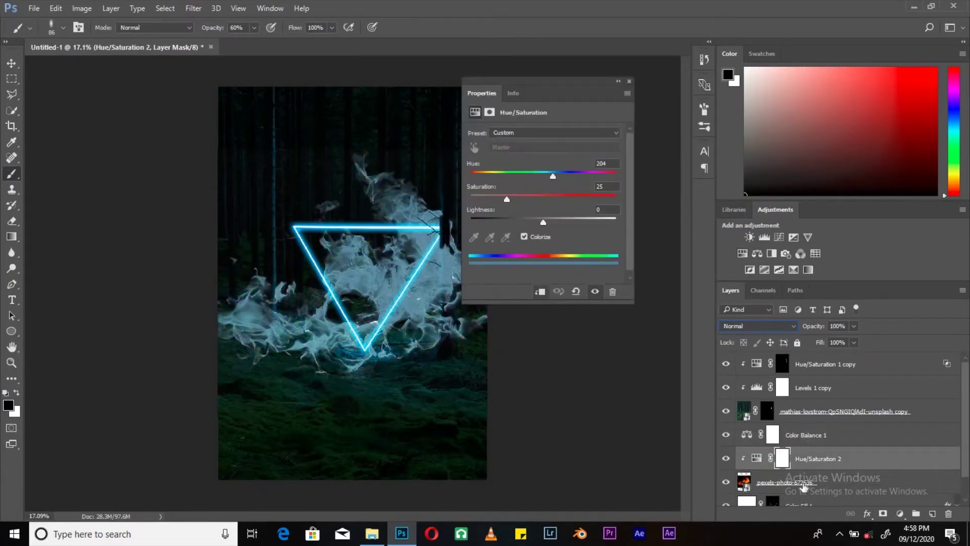
{"action": "left_click", "coordinate": [817, 431]}
{"action": "key", "text": "Delete"}
{"action": "key", "text": "Return"}
{"action": "key", "text": "ctrl+alt+z"}
{"action": "key", "text": "ctrl+alt+z"}
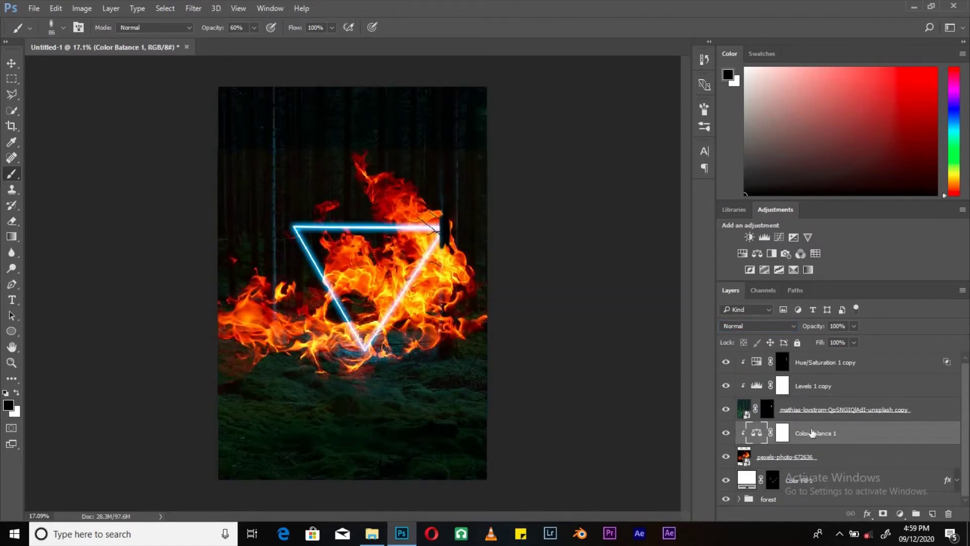
{"action": "key", "text": "ctrl+alt+z"}
Colorize the flames in Hue/Saturation 2 as darker blue smoke.
{"action": "mouse_move", "coordinate": [553, 175]}
{"action": "left_mouse_down"}
{"action": "mouse_move", "coordinate": [560, 184]}
{"action": "mouse_move", "coordinate": [448, 184]}
{"action": "left_mouse_up"}
{"action": "left_click_drag", "start_coordinate": [544, 198], "coordinate": [471, 199]}
{"action": "left_click_drag", "start_coordinate": [544, 222], "coordinate": [470, 222]}
{"action": "left_click", "coordinate": [538, 237]}
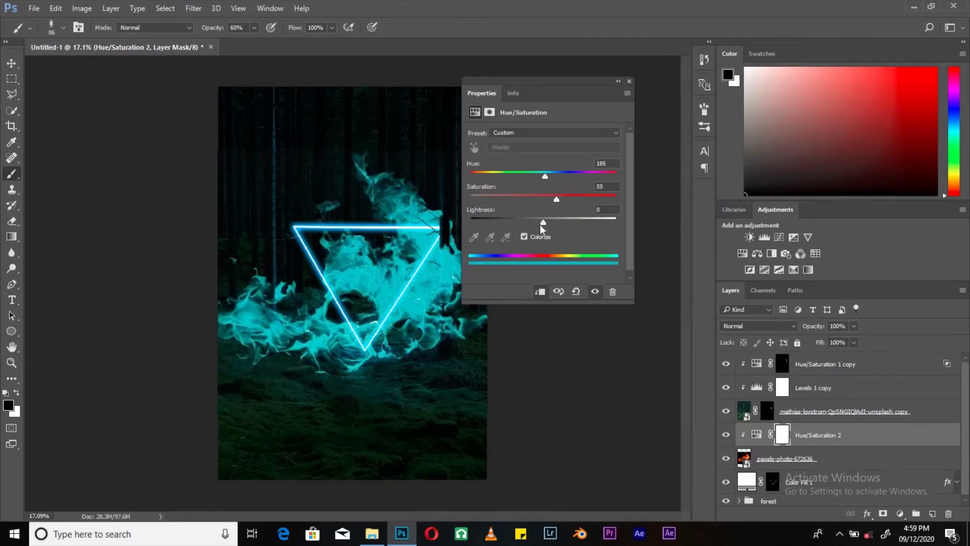
{"action": "left_click_drag", "start_coordinate": [543, 222], "coordinate": [522, 223]}
{"action": "left_click_drag", "start_coordinate": [539, 176], "coordinate": [554, 176]}
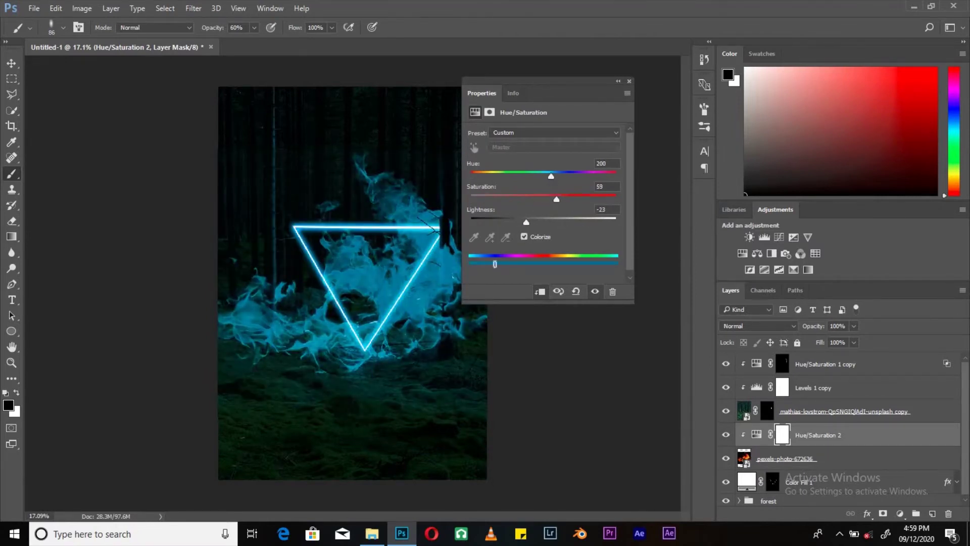
{"action": "left_click", "coordinate": [629, 81]}
Free Transform the flame layer small onto the triangle's top edge.
{"action": "left_click", "coordinate": [784, 458]}
{"action": "key", "text": "ctrl+t"}
{"action": "left_click_drag", "start_coordinate": [487, 147], "coordinate": [303, 334]}
{"action": "left_click_drag", "start_coordinate": [263, 374], "coordinate": [339, 222]}
{"action": "scroll", "coordinate": [337, 222], "scroll_direction": "up", "scroll_amount": 5}
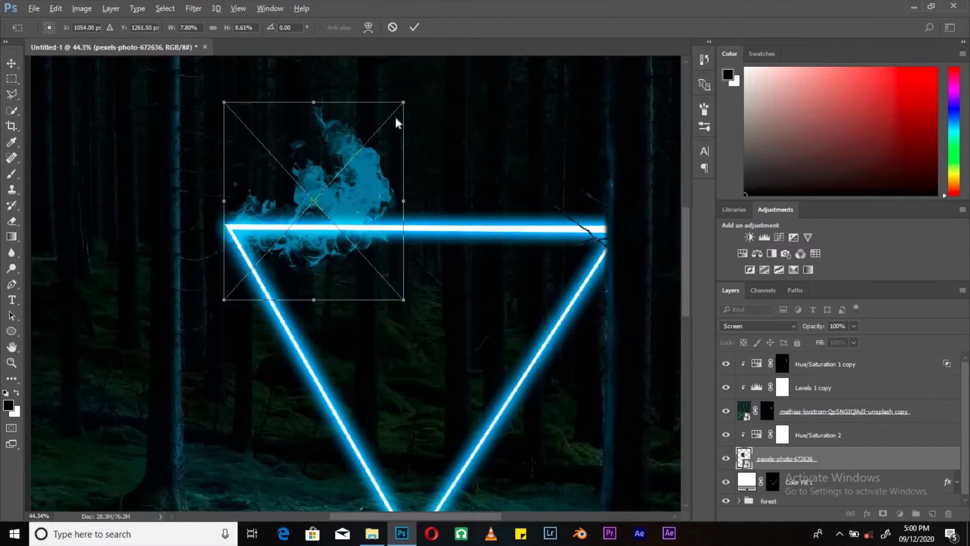
{"action": "left_click_drag", "start_coordinate": [396, 117], "coordinate": [500, 91]}
{"action": "key", "text": "Return"}
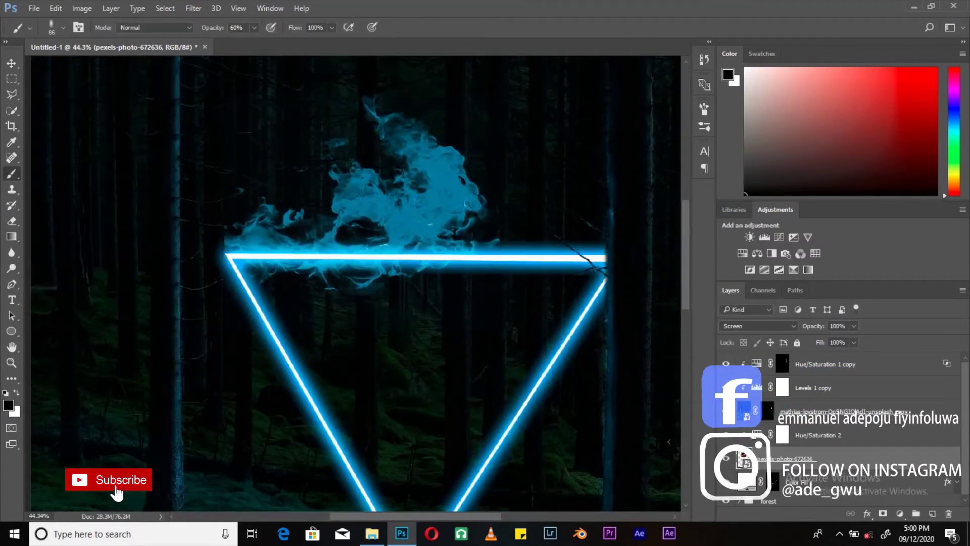
Fine-tune the smoke colour to Hue 200 in Hue/Saturation 2.
{"action": "double_click", "coordinate": [757, 434]}
{"action": "left_click_drag", "start_coordinate": [554, 176], "coordinate": [549, 176]}
{"action": "left_click", "coordinate": [630, 81]}
Bring another fire photo from the image folder into the document.
{"action": "scroll", "coordinate": [403, 268], "scroll_direction": "down", "scroll_amount": 3}
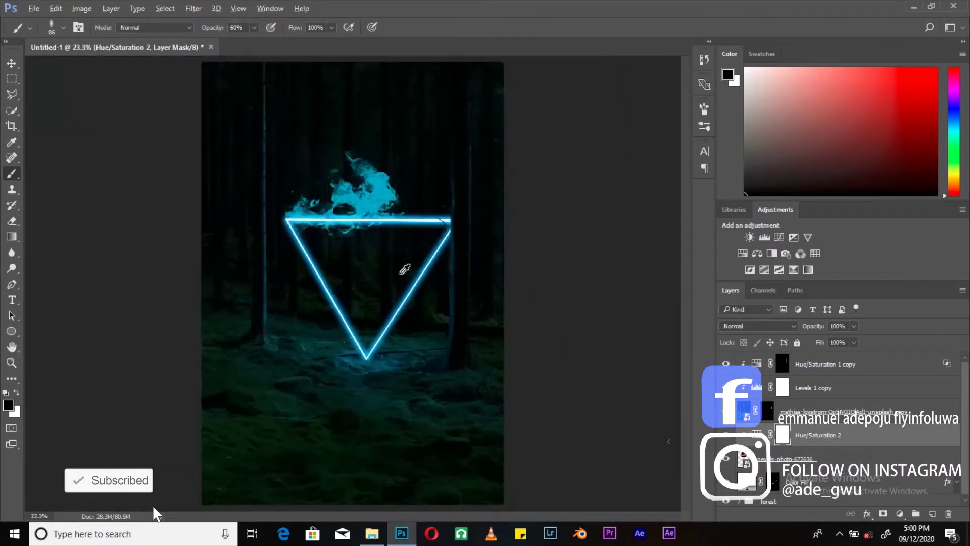
{"action": "left_click", "coordinate": [372, 533]}
{"action": "left_click_drag", "start_coordinate": [965, 494], "coordinate": [964, 152]}
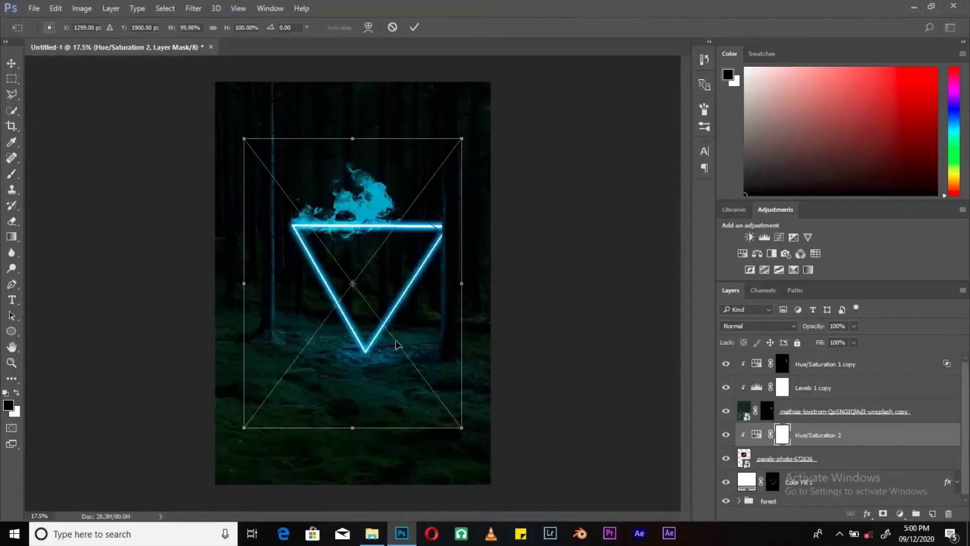
{"action": "left_click_drag", "start_coordinate": [580, 328], "coordinate": [344, 283]}
Hide the new fire and rotate the blue smoke down beside the triangle's left side.
{"action": "left_click", "coordinate": [726, 435]}
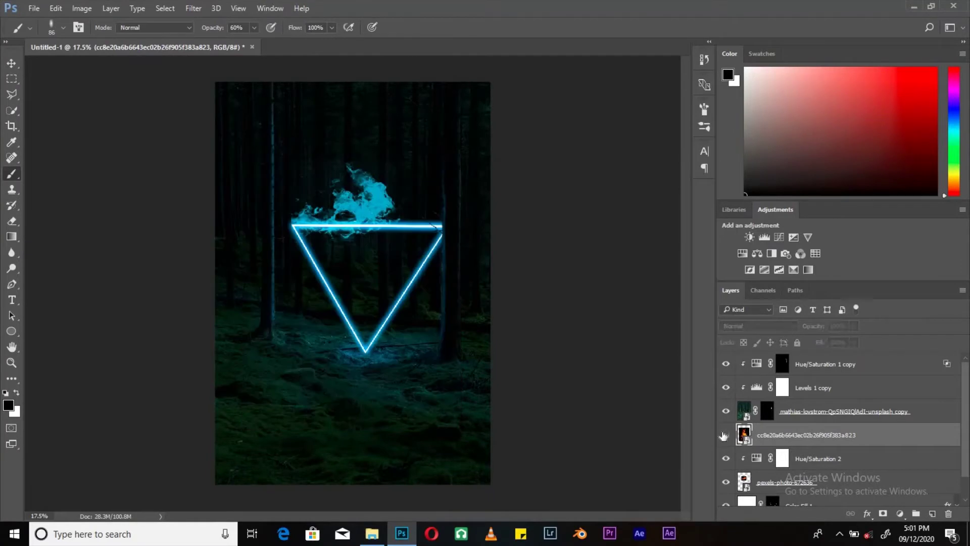
{"action": "left_click", "coordinate": [788, 482]}
{"action": "key", "text": "ctrl+t"}
{"action": "mouse_move", "coordinate": [353, 192]}
{"action": "left_mouse_down"}
{"action": "mouse_move", "coordinate": [334, 167]}
{"action": "mouse_move", "coordinate": [330, 291]}
{"action": "left_mouse_up"}
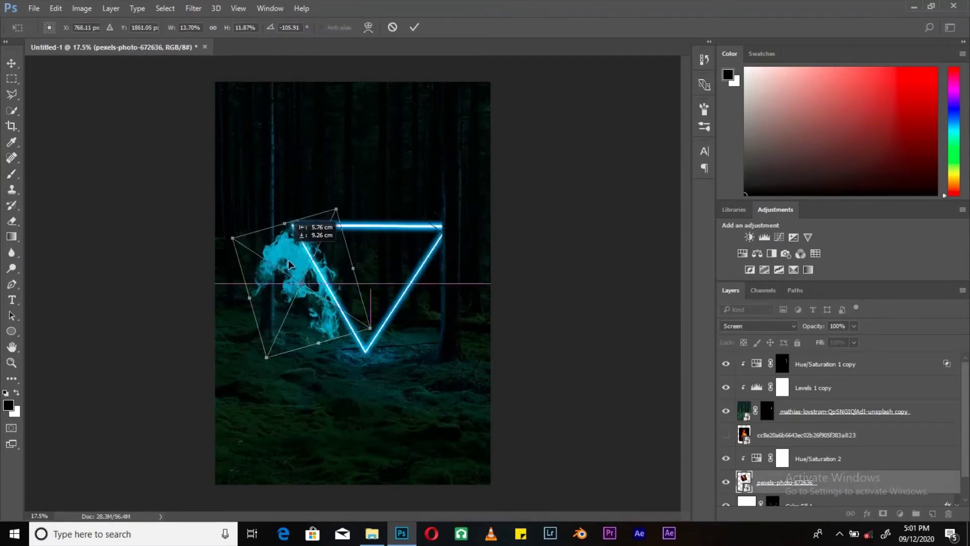
{"action": "key", "text": "Return"}
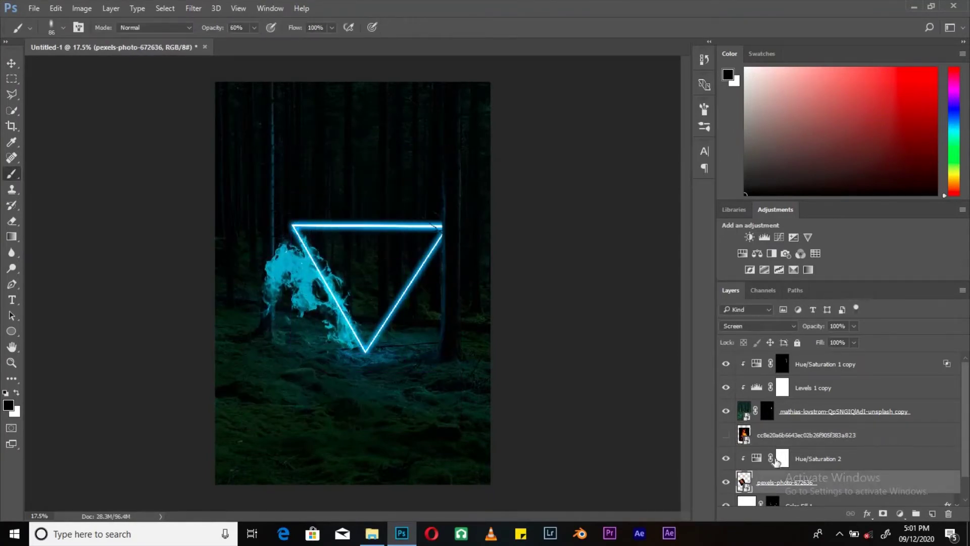
Copy the Hue/Saturation 2 blue tint onto the second fire and blend it in Screen mode.
{"action": "left_click", "coordinate": [757, 458]}
{"action": "left_click", "coordinate": [726, 435]}
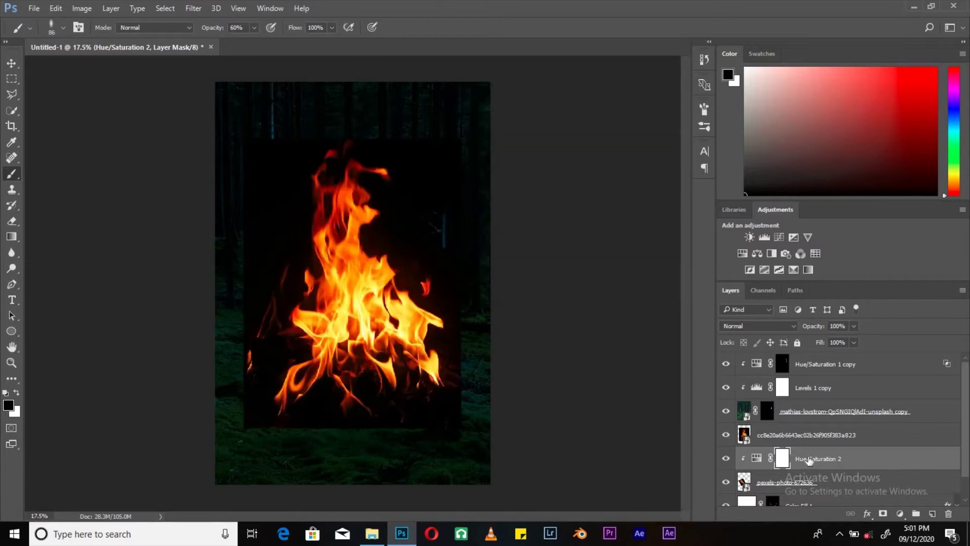
{"action": "left_click_drag", "start_coordinate": [808, 459], "coordinate": [808, 430]}
{"action": "left_click", "coordinate": [808, 459]}
{"action": "key", "text": "shift+alt+s"}
Move and resize the second blue fire so it rises above the triangle.
{"action": "key", "text": "ctrl+t"}
{"action": "left_click_drag", "start_coordinate": [391, 260], "coordinate": [408, 171]}
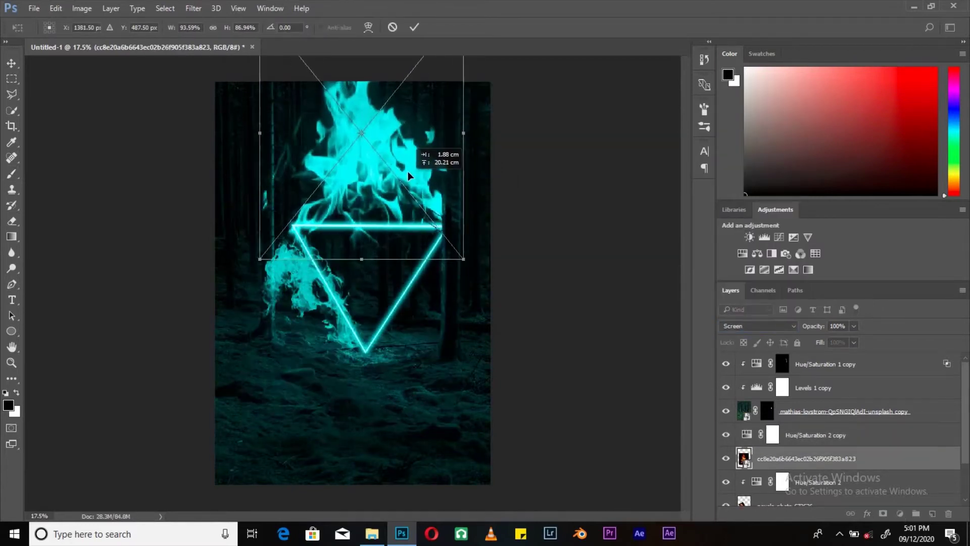
{"action": "key", "text": "ctrl+minus"}
{"action": "mouse_move", "coordinate": [423, 138]}
{"action": "left_mouse_down"}
{"action": "mouse_move", "coordinate": [373, 165]}
{"action": "mouse_move", "coordinate": [355, 134]}
{"action": "left_mouse_up"}
{"action": "scroll", "coordinate": [351, 220], "scroll_direction": "up", "scroll_amount": 3}
{"action": "scroll", "coordinate": [354, 152], "scroll_direction": "up", "scroll_amount": 3}
{"action": "left_click_drag", "start_coordinate": [410, 56], "coordinate": [412, 161]}
{"action": "key", "text": "Return"}
{"action": "key", "text": "b"}
{"action": "scroll", "coordinate": [405, 244], "scroll_direction": "down", "scroll_amount": 3}
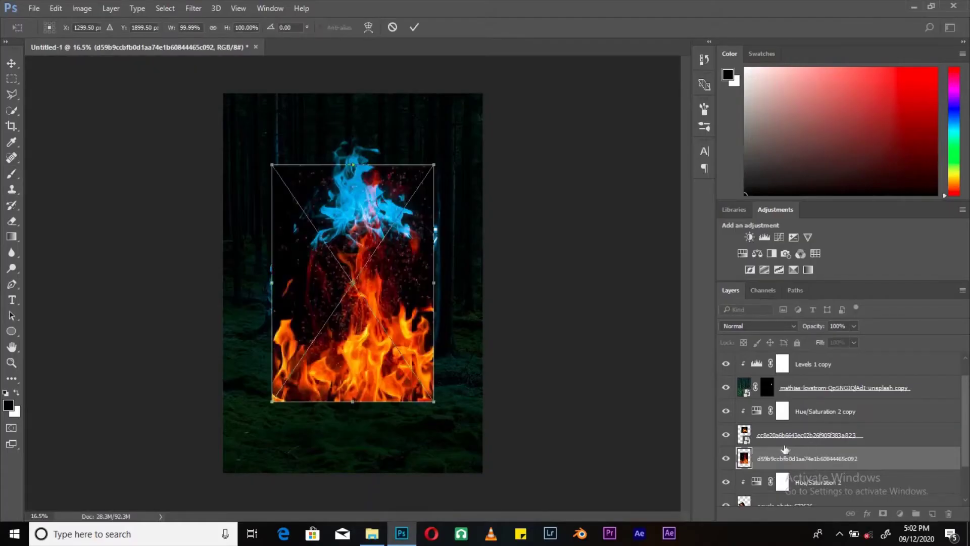
Tint the new fire blue in Screen mode and stretch it into a tall blaze above the triangle.
{"action": "left_click", "coordinate": [759, 326]}
{"action": "left_click", "coordinate": [737, 167]}
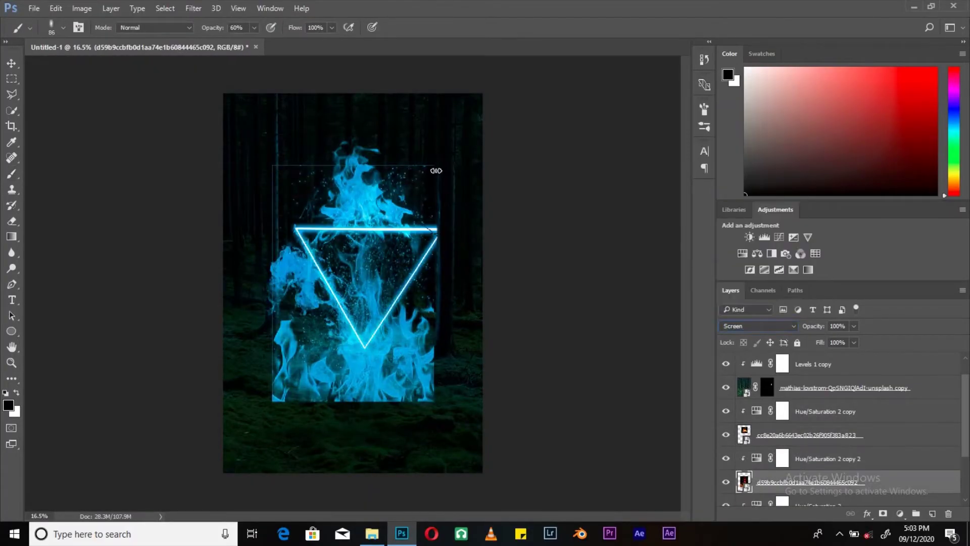
{"action": "left_click_drag", "start_coordinate": [308, 364], "coordinate": [384, 177]}
{"action": "left_click_drag", "start_coordinate": [411, 148], "coordinate": [440, 134]}
{"action": "left_click_drag", "start_coordinate": [422, 184], "coordinate": [397, 180]}
{"action": "left_click_drag", "start_coordinate": [345, 136], "coordinate": [346, 66]}
{"action": "key", "text": "Return"}
Pick a much larger brush and select the forest photo copy layer for masking.
{"action": "key", "text": "b"}
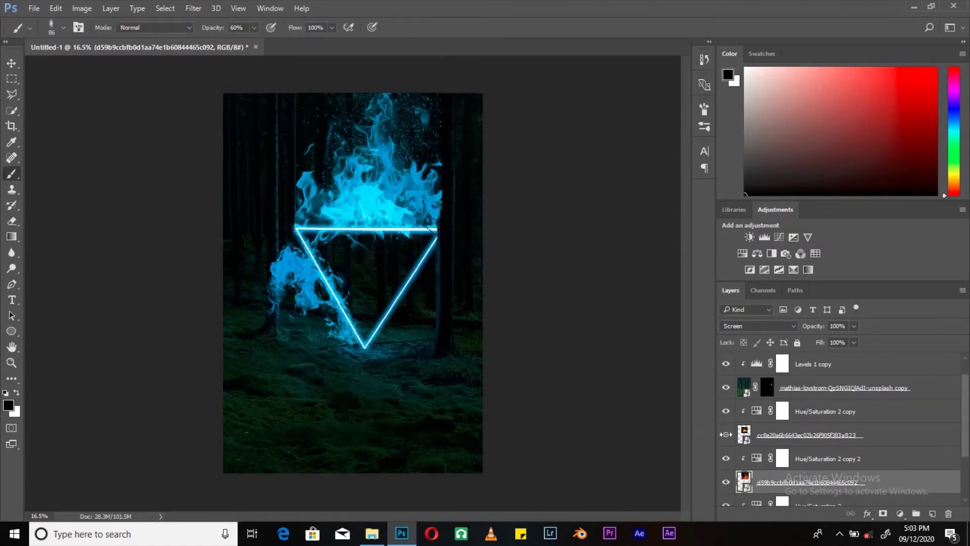
{"action": "right_click", "coordinate": [287, 174]}
{"action": "double_click", "coordinate": [287, 175]}
{"action": "left_click", "coordinate": [389, 263], "text": "ctrl"}
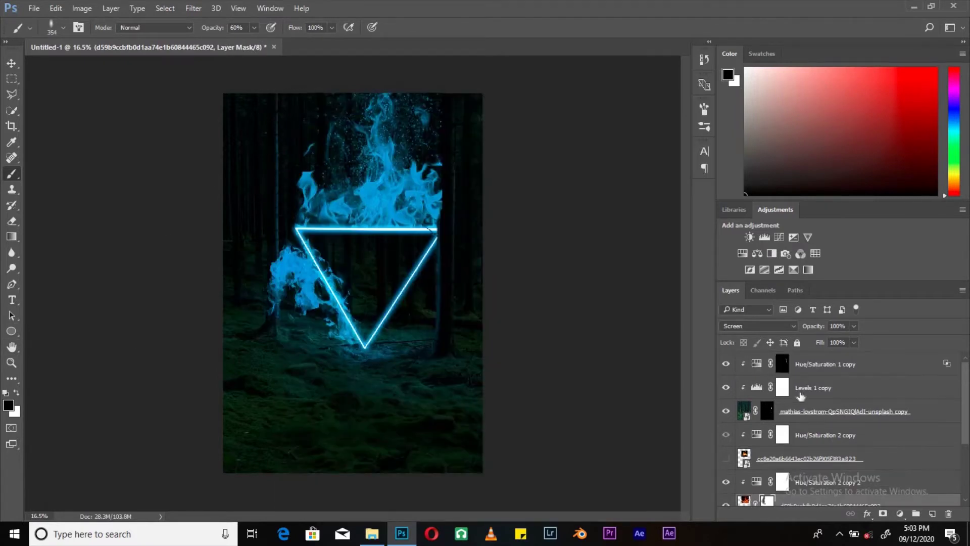
{"action": "scroll", "coordinate": [447, 177], "scroll_direction": "up", "scroll_amount": 1}
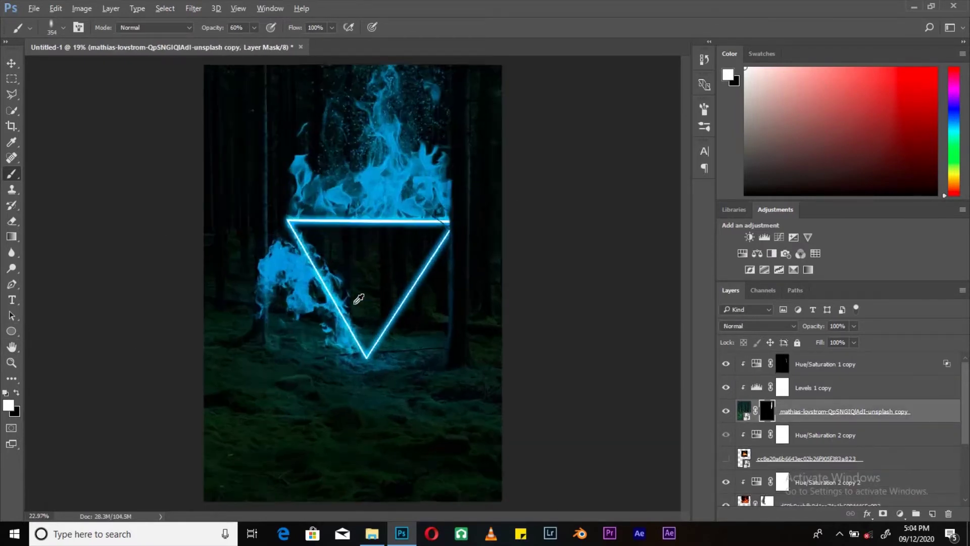
{"action": "left_click", "coordinate": [311, 237], "text": "ctrl"}
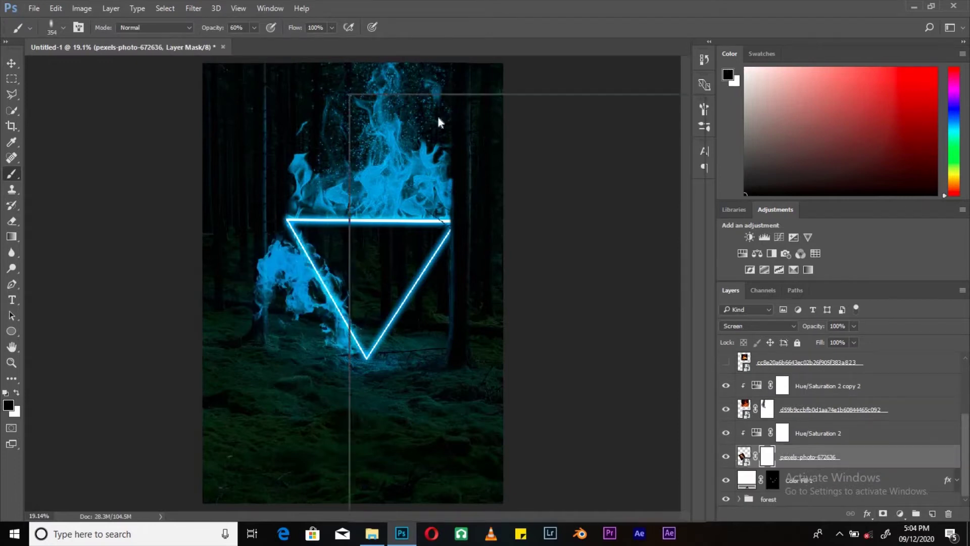
{"action": "scroll", "coordinate": [350, 308], "scroll_direction": "down", "scroll_amount": 1}
{"action": "scroll", "coordinate": [784, 414], "scroll_direction": "up", "scroll_amount": 2}
{"action": "scroll", "coordinate": [784, 414], "scroll_direction": "down", "scroll_amount": 2}
{"action": "scroll", "coordinate": [784, 414], "scroll_direction": "up", "scroll_amount": 2}
{"action": "left_click", "coordinate": [784, 414]}
Paint the Hue/Saturation 1 copy mask so the right tree trunk overlaps the blue flames.
{"action": "right_click", "coordinate": [432, 239]}
{"action": "double_click", "coordinate": [516, 132]}
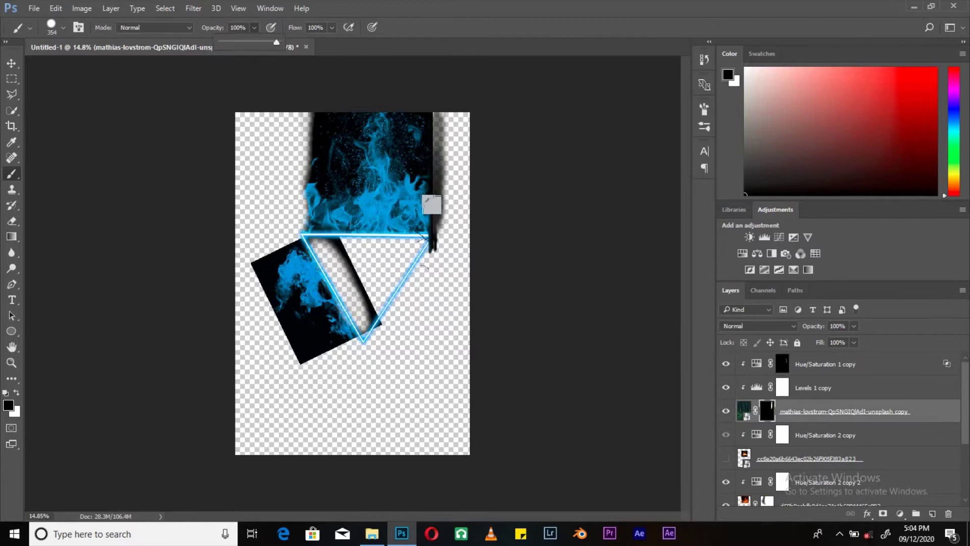
{"action": "scroll", "coordinate": [747, 471], "scroll_direction": "down", "scroll_amount": 3}
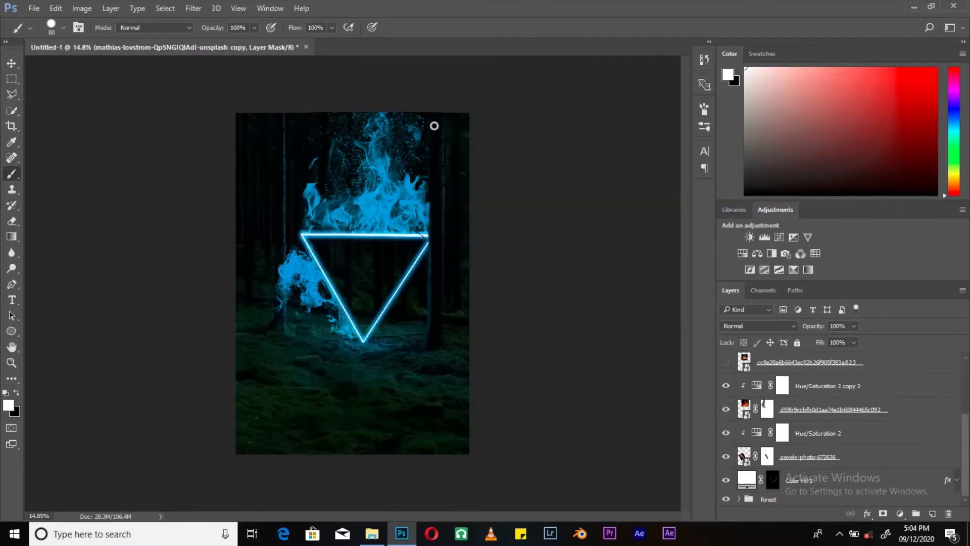
{"action": "key", "text": "alt+bracketright"}
{"action": "key", "text": "alt+bracketright"}
{"action": "key", "text": "x"}
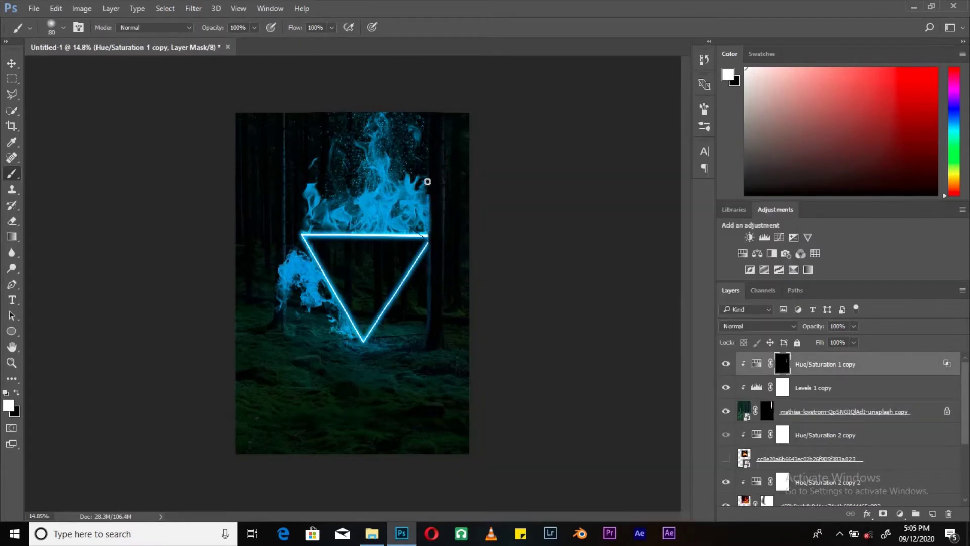
{"action": "scroll", "coordinate": [426, 163], "scroll_direction": "up", "scroll_amount": 3}
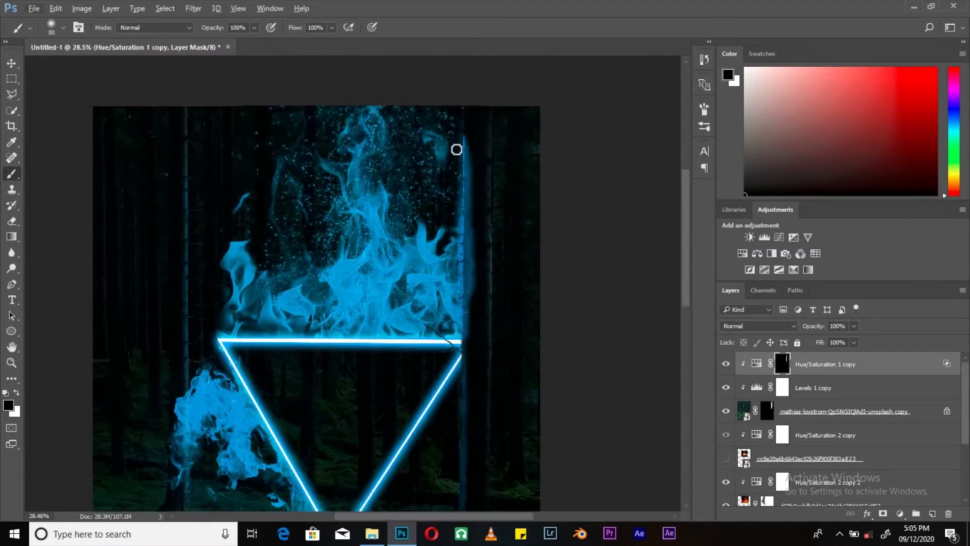
{"action": "key", "text": "bracketleft"}
{"action": "key", "text": "bracketleft"}
{"action": "key", "text": "bracketleft"}
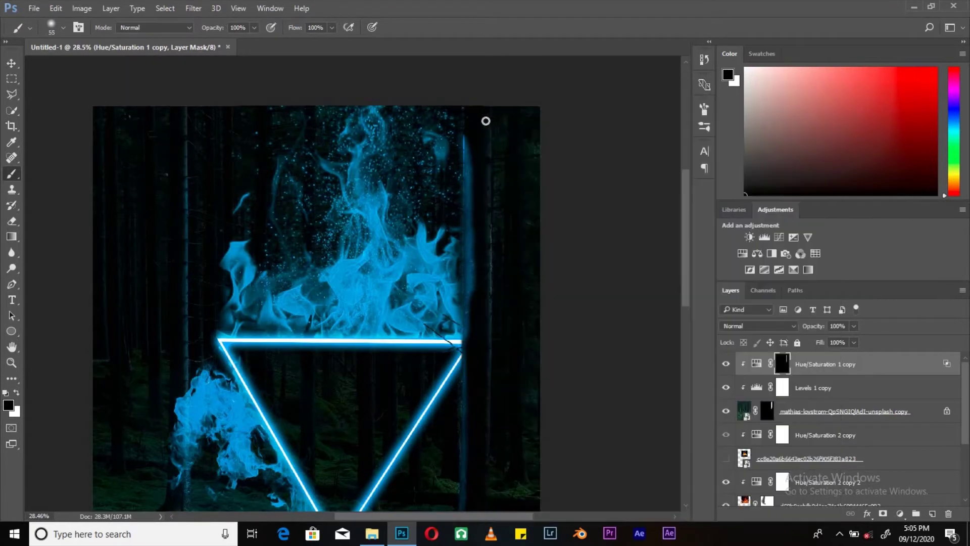
{"action": "key", "text": "x"}
{"action": "key", "text": "bracketright"}
{"action": "key", "text": "bracketright"}
{"action": "key", "text": "bracketright"}
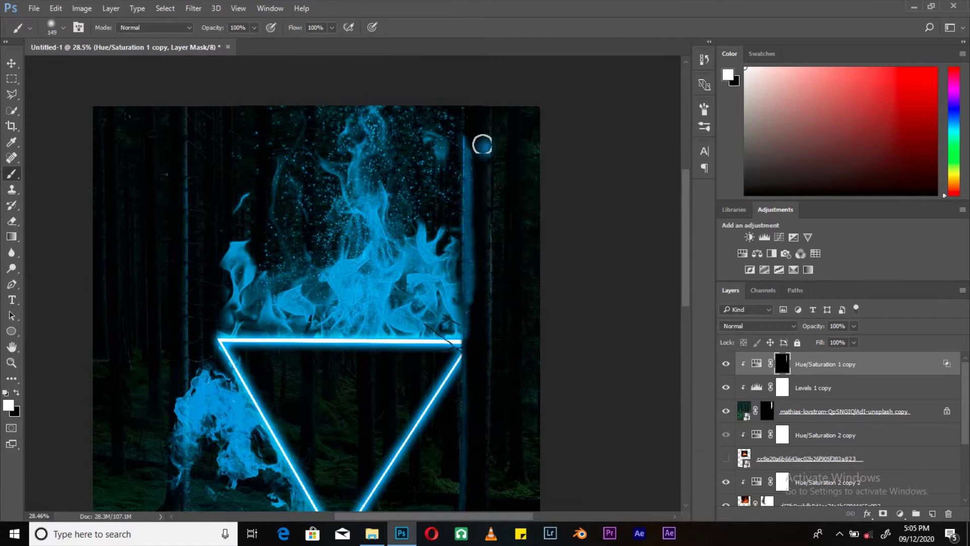
{"action": "scroll", "coordinate": [470, 191], "scroll_direction": "up", "scroll_amount": 2}
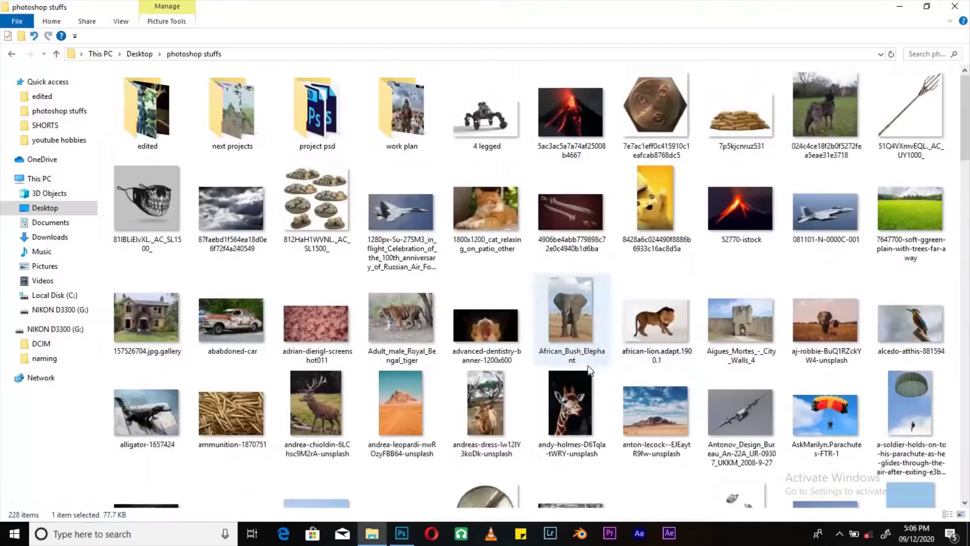
{"action": "scroll", "coordinate": [589, 371], "scroll_direction": "down", "scroll_amount": 5}
{"action": "scroll", "coordinate": [589, 371], "scroll_direction": "up", "scroll_amount": 1}
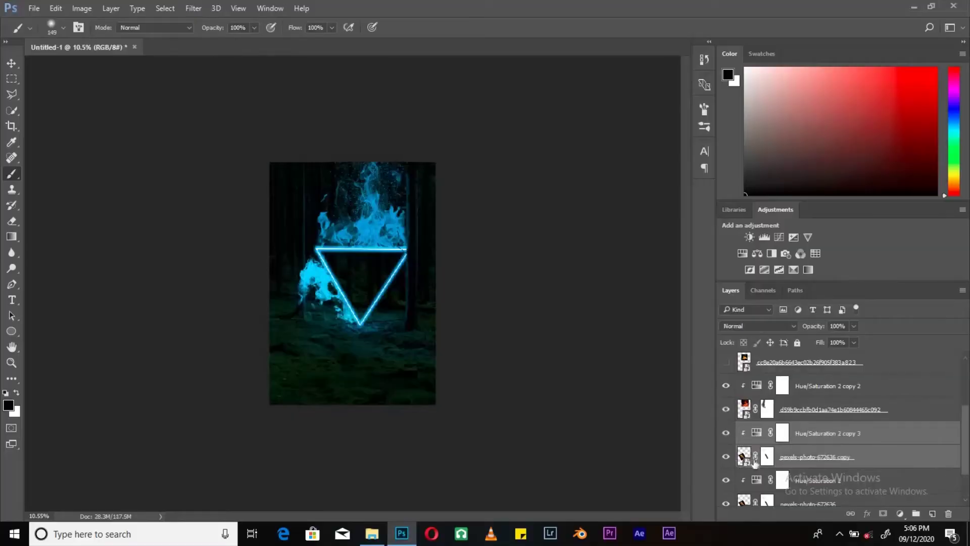
Flip the duplicated blue smoke onto the triangle's right side.
{"action": "left_click", "coordinate": [755, 457]}
{"action": "key", "text": "ctrl+t"}
{"action": "left_click_drag", "start_coordinate": [396, 360], "coordinate": [419, 278]}
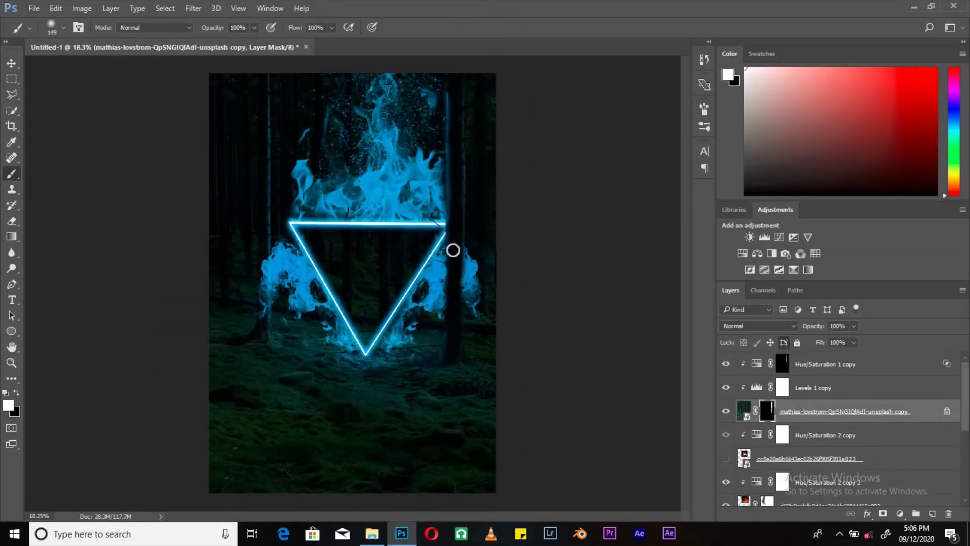
{"action": "scroll", "coordinate": [453, 250], "scroll_direction": "up", "scroll_amount": 5}
Reset colours to black and white and paint the mask to hide flame parts.
{"action": "right_click", "coordinate": [482, 92]}
{"action": "key", "text": "Escape"}
{"action": "key", "text": "x"}
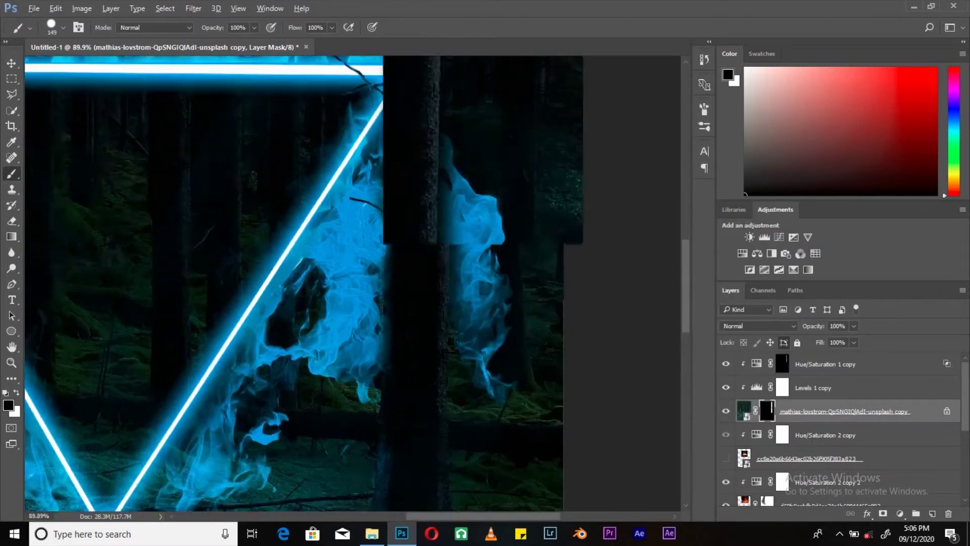
{"action": "scroll", "coordinate": [449, 98], "scroll_direction": "up", "scroll_amount": 1}
{"action": "scroll", "coordinate": [444, 167], "scroll_direction": "down", "scroll_amount": 3}
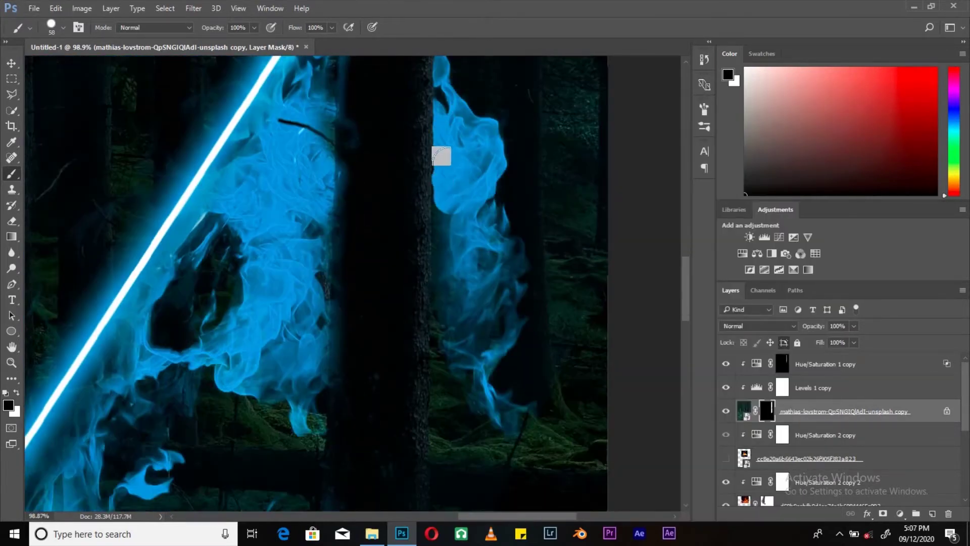
{"action": "scroll", "coordinate": [442, 427], "scroll_direction": "down", "scroll_amount": 2}
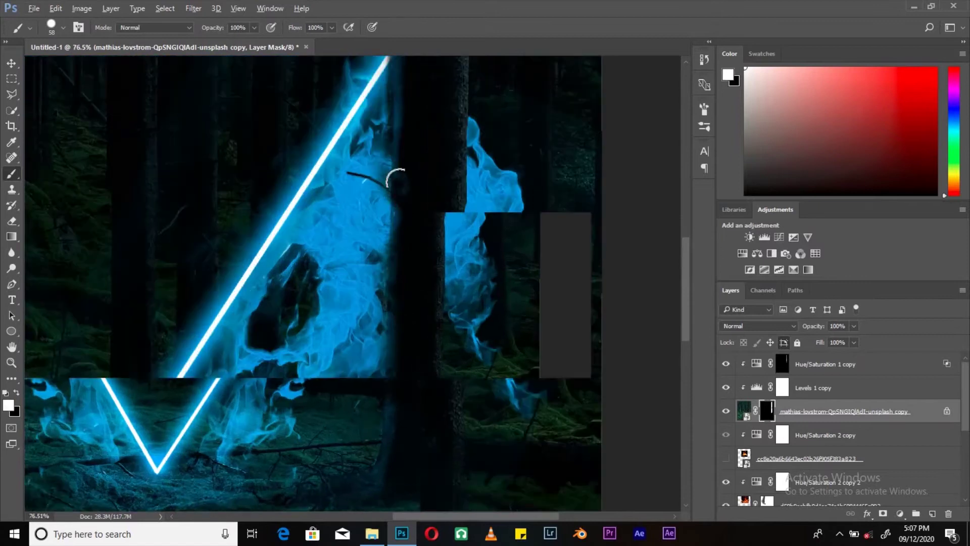
{"action": "scroll", "coordinate": [397, 178], "scroll_direction": "up", "scroll_amount": 1}
{"action": "key", "text": "x"}
{"action": "scroll", "coordinate": [397, 331], "scroll_direction": "down", "scroll_amount": 5}
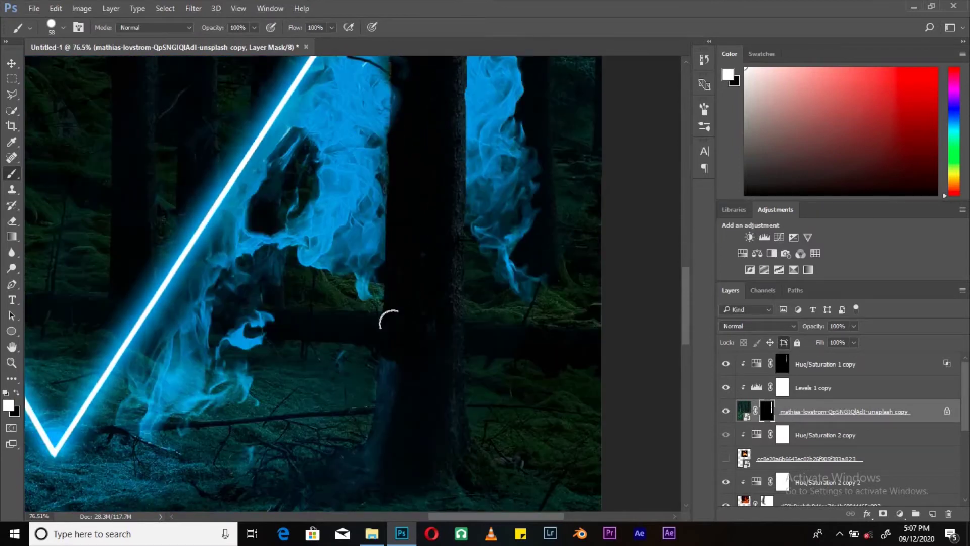
{"action": "scroll", "coordinate": [441, 342], "scroll_direction": "down", "scroll_amount": 1}
{"action": "scroll", "coordinate": [427, 411], "scroll_direction": "down", "scroll_amount": 2}
{"action": "scroll", "coordinate": [475, 478], "scroll_direction": "up", "scroll_amount": 1}
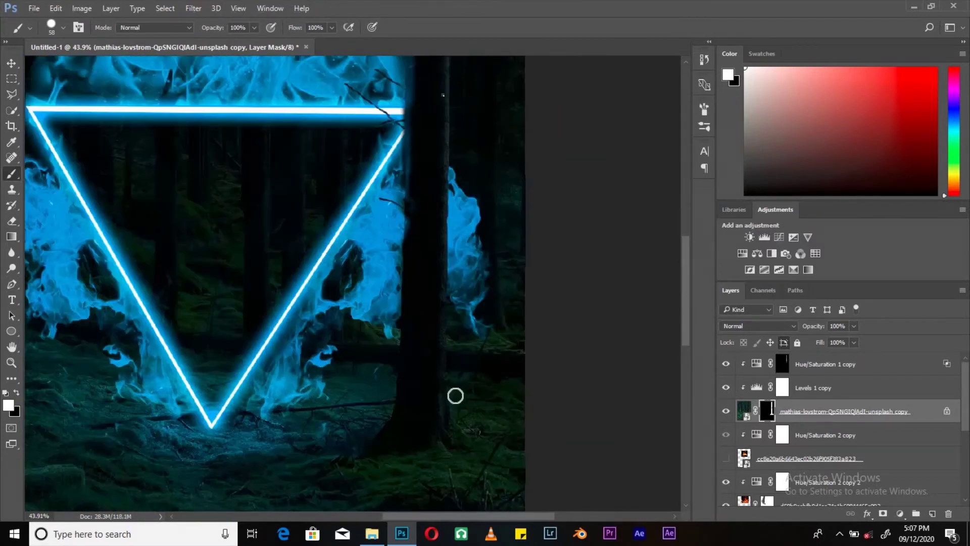
{"action": "scroll", "coordinate": [368, 454], "scroll_direction": "down", "scroll_amount": 1}
{"action": "key", "text": "x"}
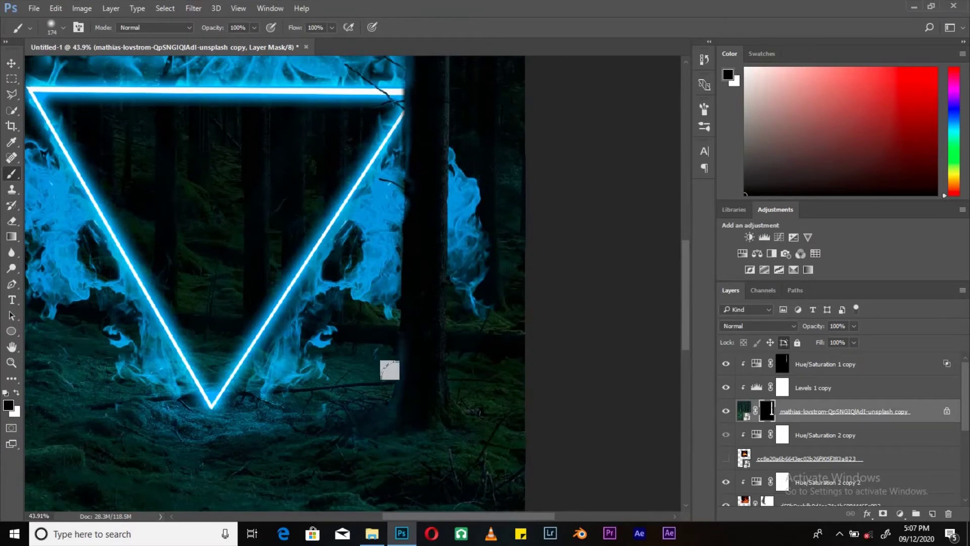
Paint black with a smaller brush on the Hue/Saturation 1 copy mask to tuck flames behind the trunk.
{"action": "left_click", "coordinate": [829, 364]}
{"action": "scroll", "coordinate": [392, 290], "scroll_direction": "up", "scroll_amount": 1}
{"action": "right_click", "coordinate": [430, 101]}
{"action": "left_click", "coordinate": [410, 196]}
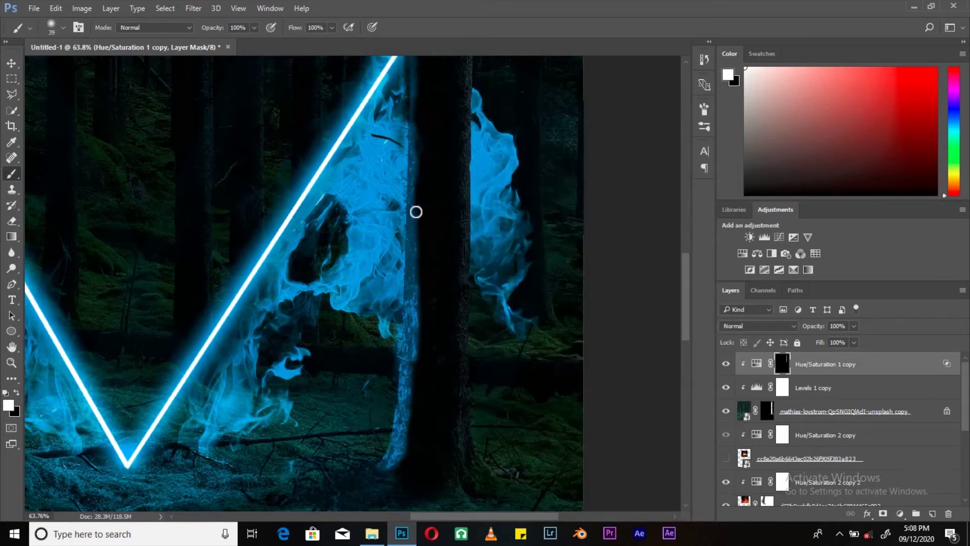
{"action": "scroll", "coordinate": [469, 251], "scroll_direction": "up", "scroll_amount": 2}
{"action": "key", "text": "x"}
{"action": "scroll", "coordinate": [484, 341], "scroll_direction": "down", "scroll_amount": 1}
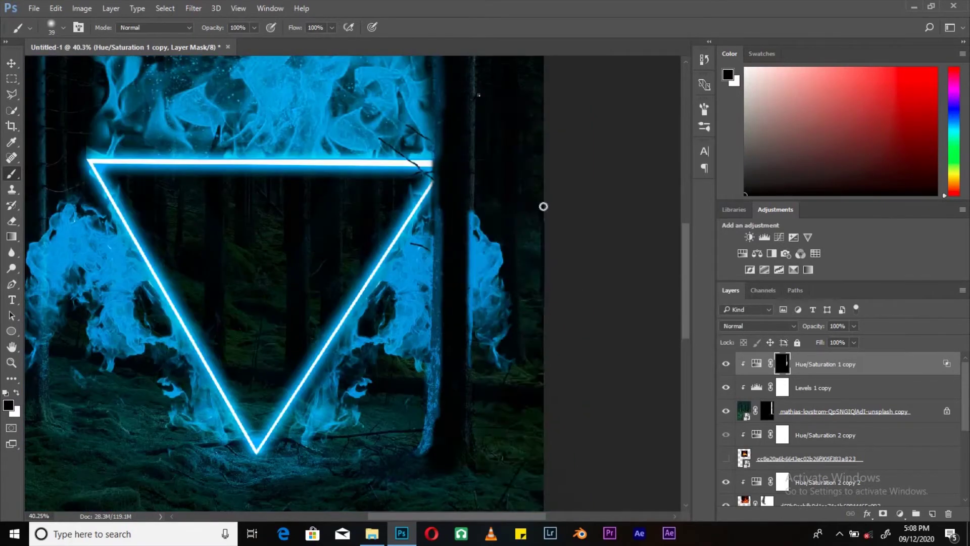
{"action": "right_click", "coordinate": [446, 299]}
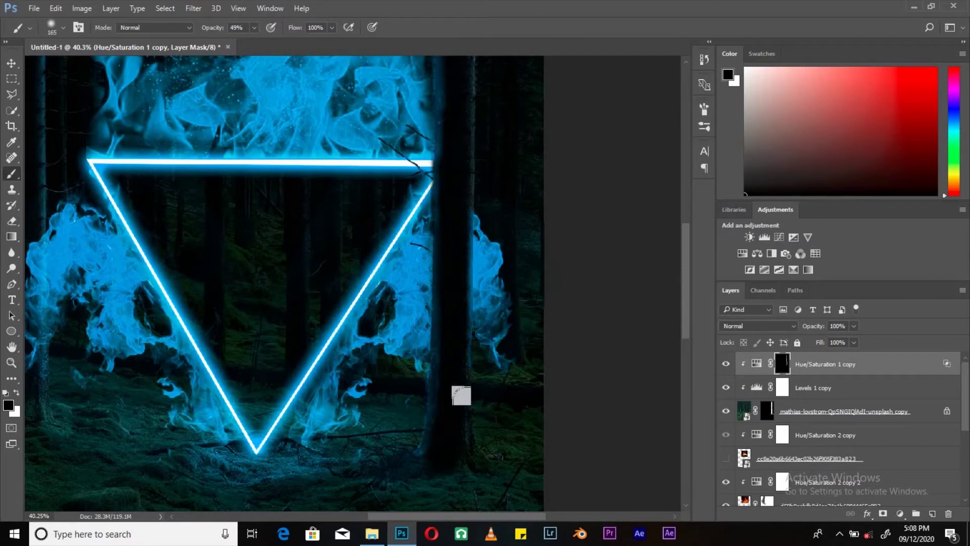
{"action": "scroll", "coordinate": [461, 395], "scroll_direction": "down", "scroll_amount": 2}
{"action": "scroll", "coordinate": [452, 241], "scroll_direction": "up", "scroll_amount": 2}
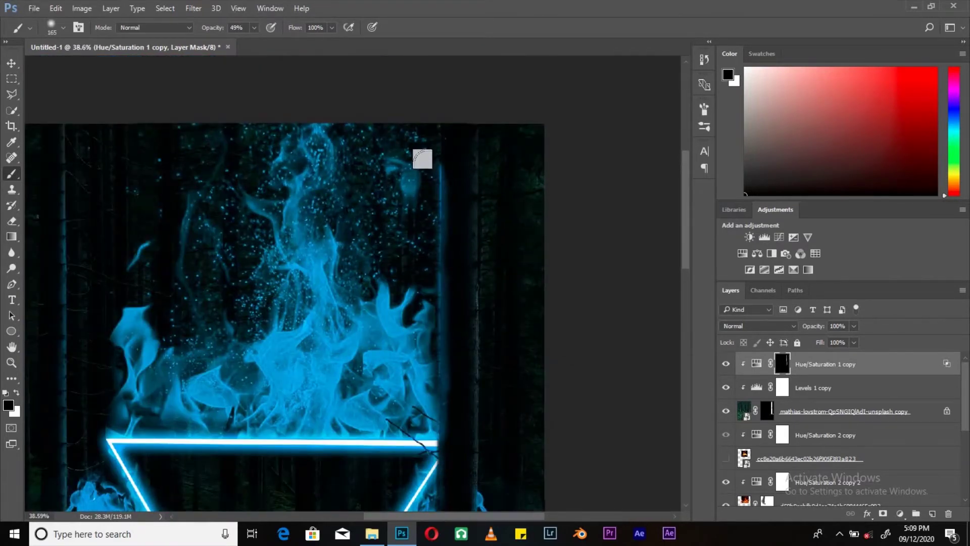
{"action": "scroll", "coordinate": [450, 303], "scroll_direction": "down", "scroll_amount": 2}
{"action": "scroll", "coordinate": [371, 316], "scroll_direction": "down", "scroll_amount": 2}
{"action": "scroll", "coordinate": [819, 440], "scroll_direction": "down", "scroll_amount": 3}
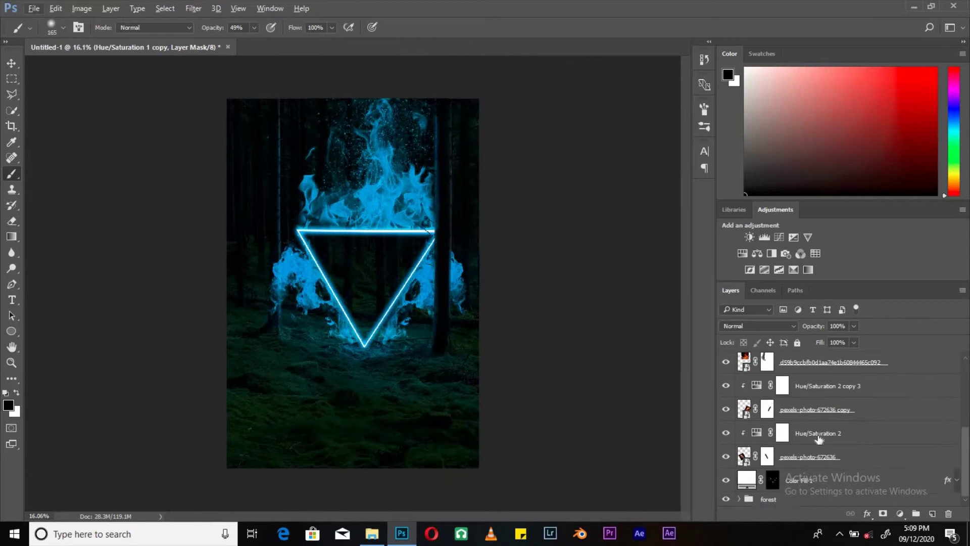
Paint white at 14% opacity on the Hue/Saturation 1 copy 3 mask to spread blue light.
{"action": "left_click", "coordinate": [739, 499]}
{"action": "left_click", "coordinate": [792, 423]}
{"action": "key", "text": "x"}
{"action": "right_click", "coordinate": [315, 357]}
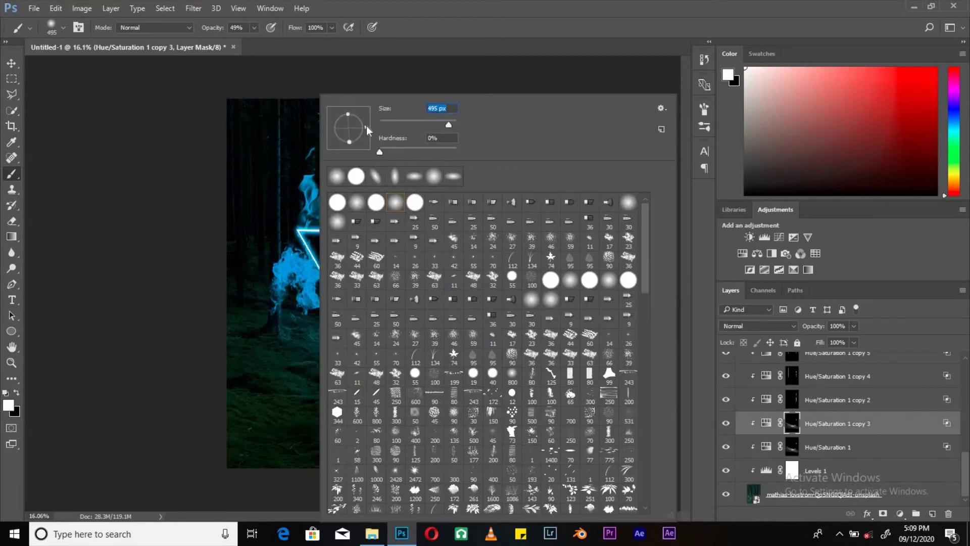
{"action": "left_click", "coordinate": [254, 27]}
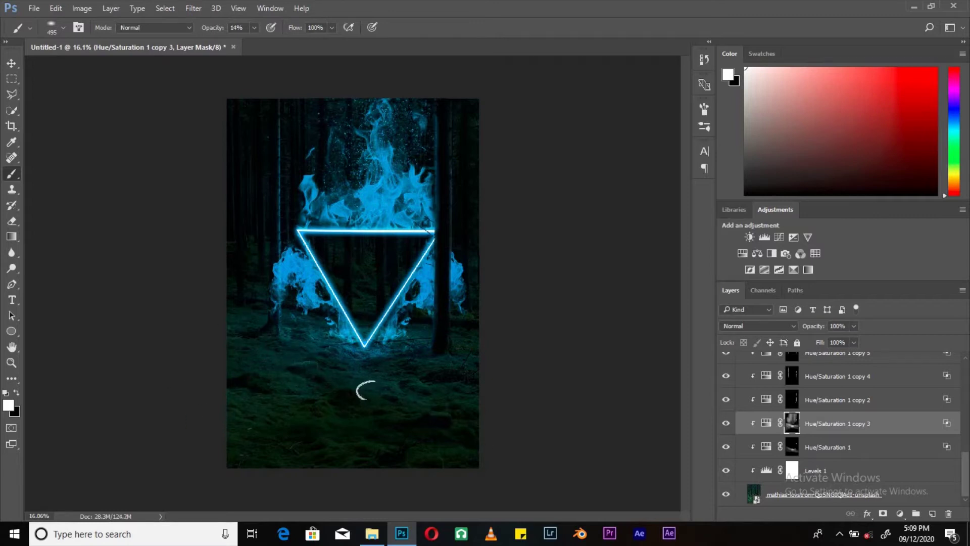
{"action": "scroll", "coordinate": [808, 430], "scroll_direction": "up", "scroll_amount": 5}
{"action": "left_click", "coordinate": [771, 467]}
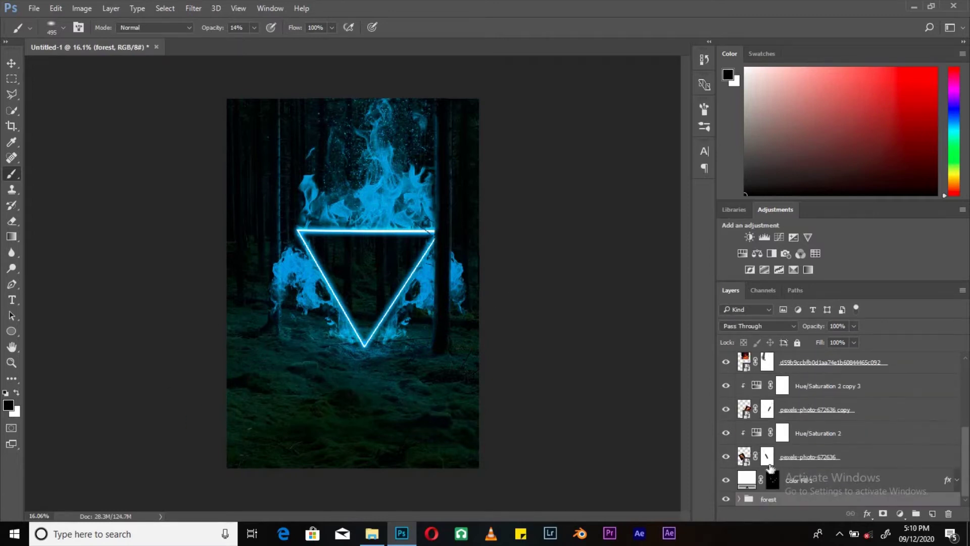
Trace the triangle with a path and fill the forest mask black inside it.
{"action": "key", "text": "ctrl+z"}
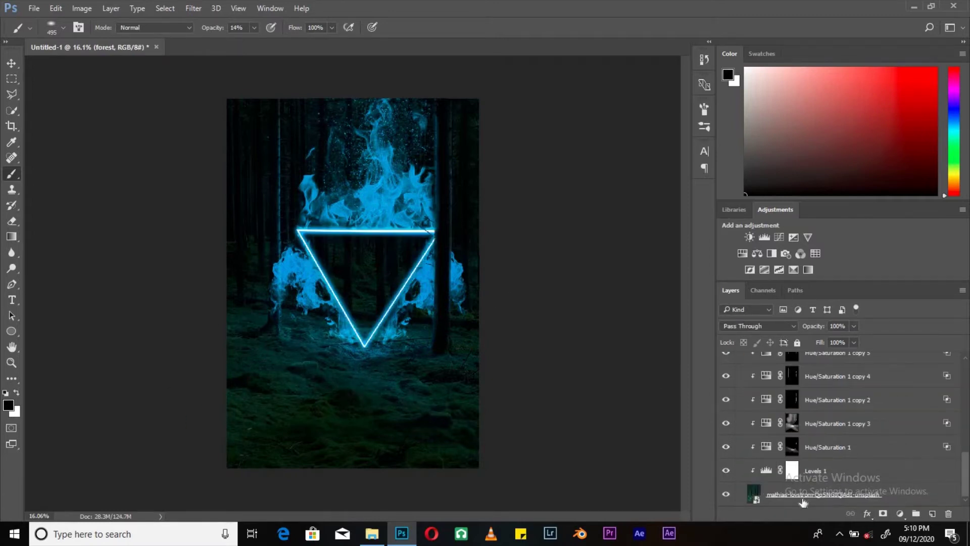
{"action": "scroll", "coordinate": [392, 282], "scroll_direction": "up", "scroll_amount": 2}
{"action": "left_click", "coordinate": [258, 212]}
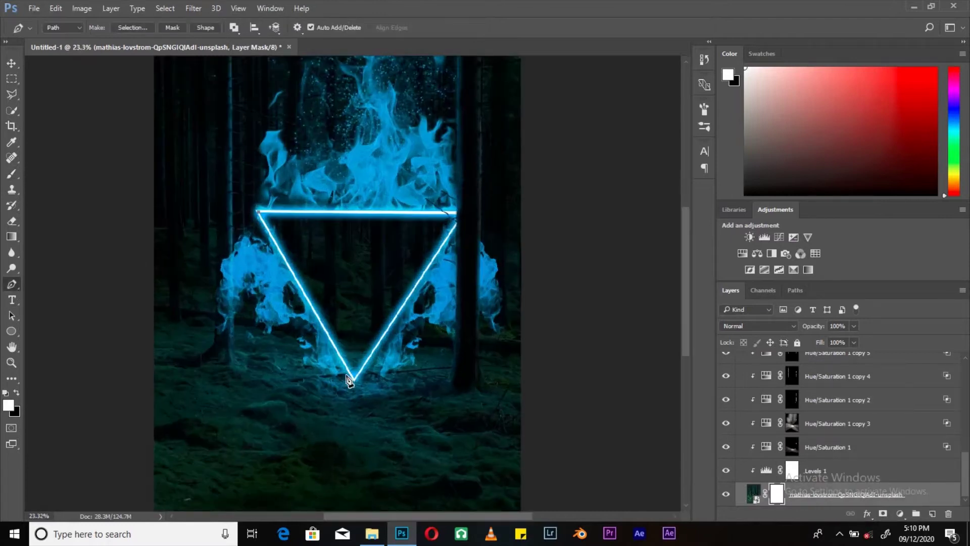
{"action": "left_click", "coordinate": [466, 217]}
{"action": "scroll", "coordinate": [466, 217], "scroll_direction": "up", "scroll_amount": 2}
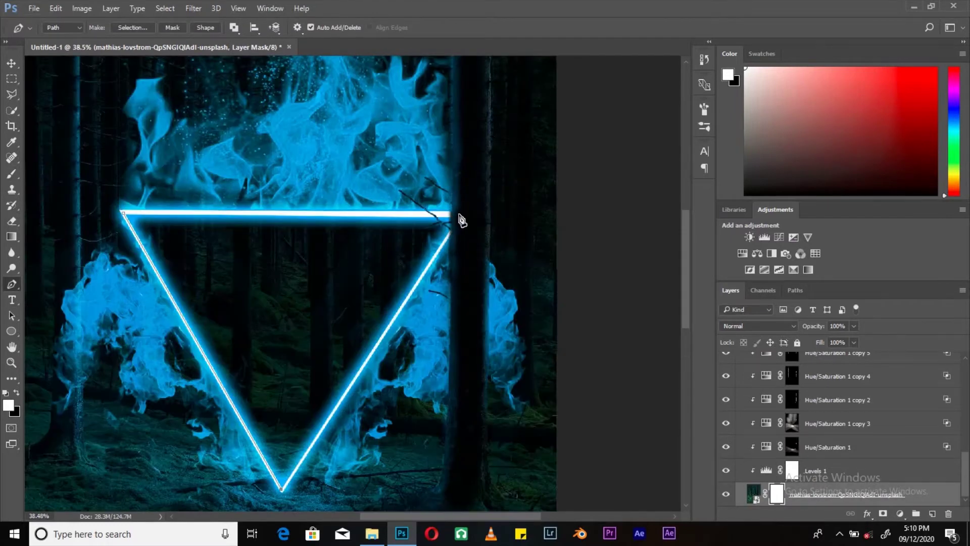
{"action": "left_click", "coordinate": [125, 217]}
{"action": "scroll", "coordinate": [295, 236], "scroll_direction": "down", "scroll_amount": 2}
{"action": "right_click", "coordinate": [296, 211]}
{"action": "left_click", "coordinate": [358, 269]}
{"action": "key", "text": "Return"}
{"action": "key", "text": "ctrl+BackSpace"}
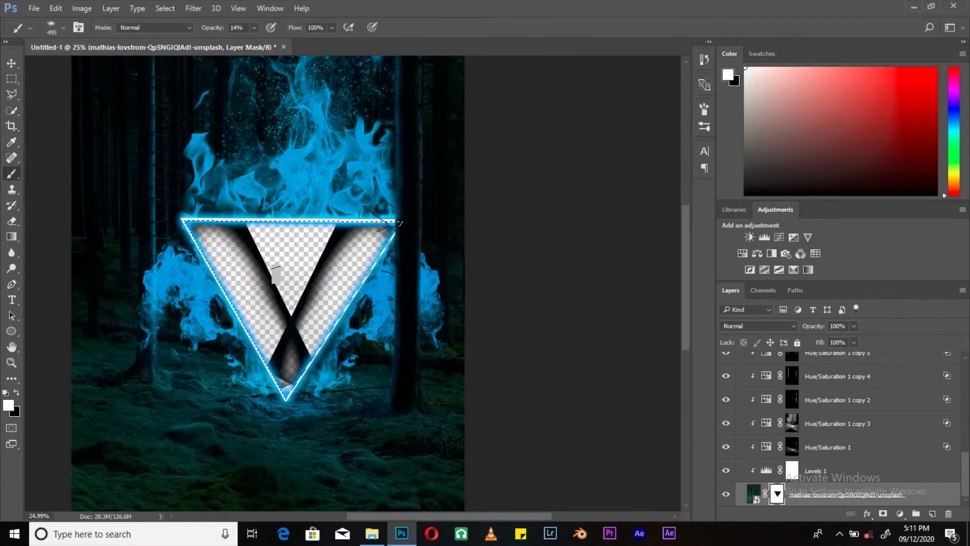
{"action": "key", "text": "ctrl+d"}
Set a full-opacity hard round brush of about 84 px on the pexels-photo-672636 mask.
{"action": "scroll", "coordinate": [276, 266], "scroll_direction": "left", "scroll_amount": 3}
{"action": "key", "text": "x"}
{"action": "left_click", "coordinate": [792, 424]}
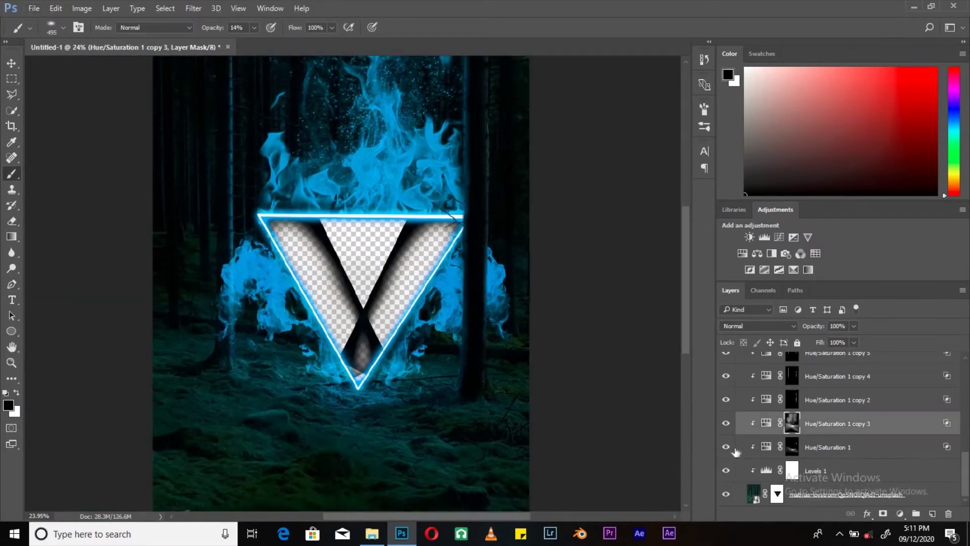
{"action": "scroll", "coordinate": [809, 429], "scroll_direction": "up", "scroll_amount": 2}
{"action": "left_click", "coordinate": [767, 456]}
{"action": "key", "text": "0"}
{"action": "right_click", "coordinate": [426, 137]}
{"action": "left_click_drag", "start_coordinate": [405, 114], "coordinate": [405, 124]}
{"action": "right_click", "coordinate": [372, 139]}
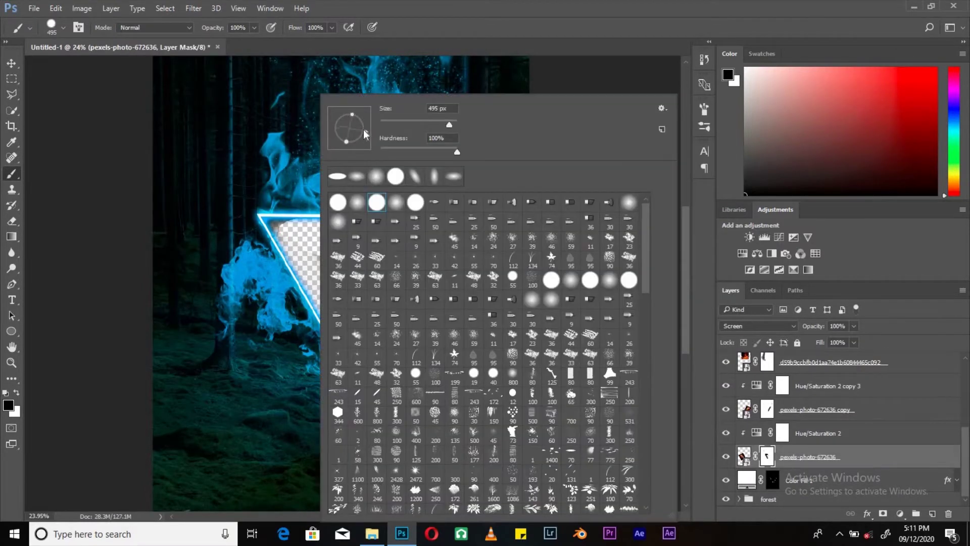
{"action": "key", "text": "Escape"}
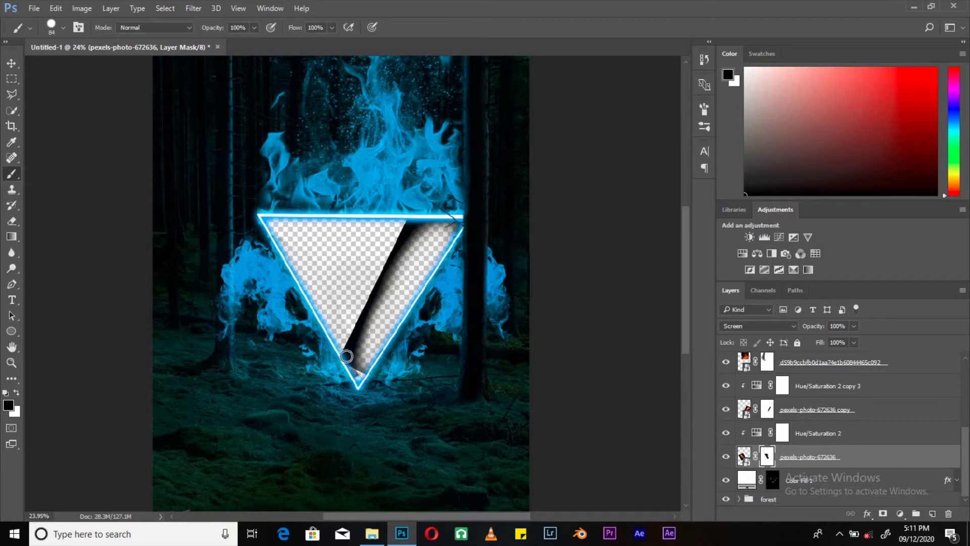
Show the hidden fire image and group the flame layers into a group named fire.
{"action": "left_click", "coordinate": [745, 409]}
{"action": "scroll", "coordinate": [809, 430], "scroll_direction": "up", "scroll_amount": 3}
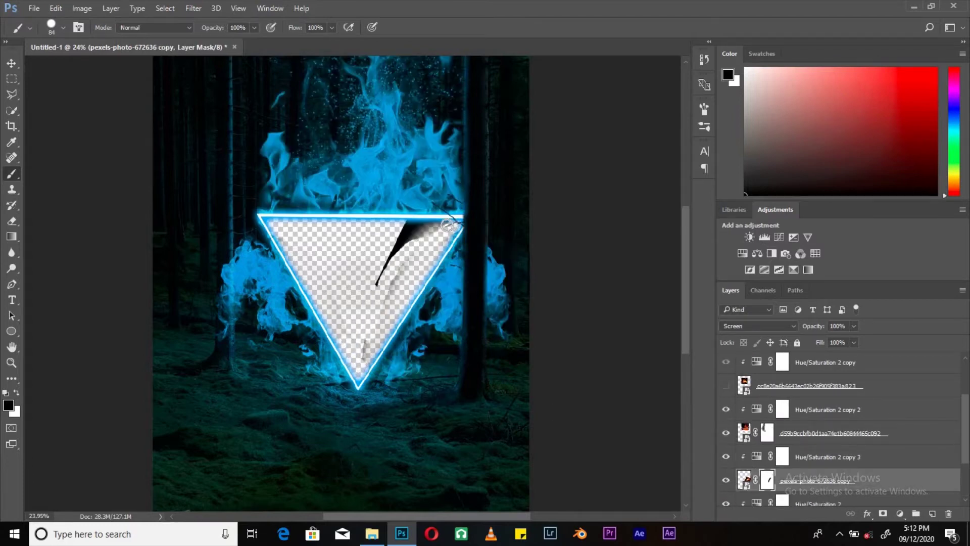
{"action": "scroll", "coordinate": [389, 286], "scroll_direction": "down", "scroll_amount": 5}
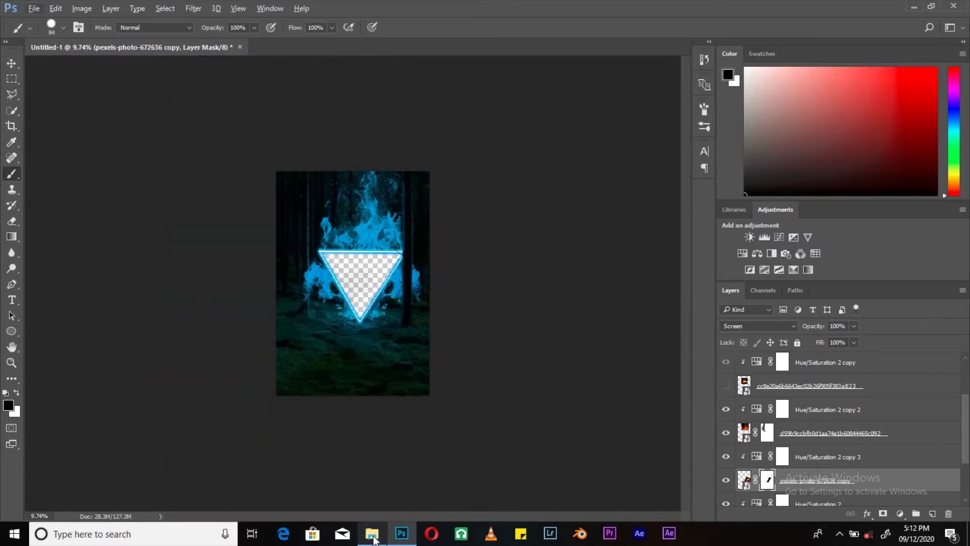
{"action": "scroll", "coordinate": [758, 430], "scroll_direction": "up", "scroll_amount": 2}
{"action": "left_click", "coordinate": [726, 433]}
{"action": "left_click", "coordinate": [782, 457]}
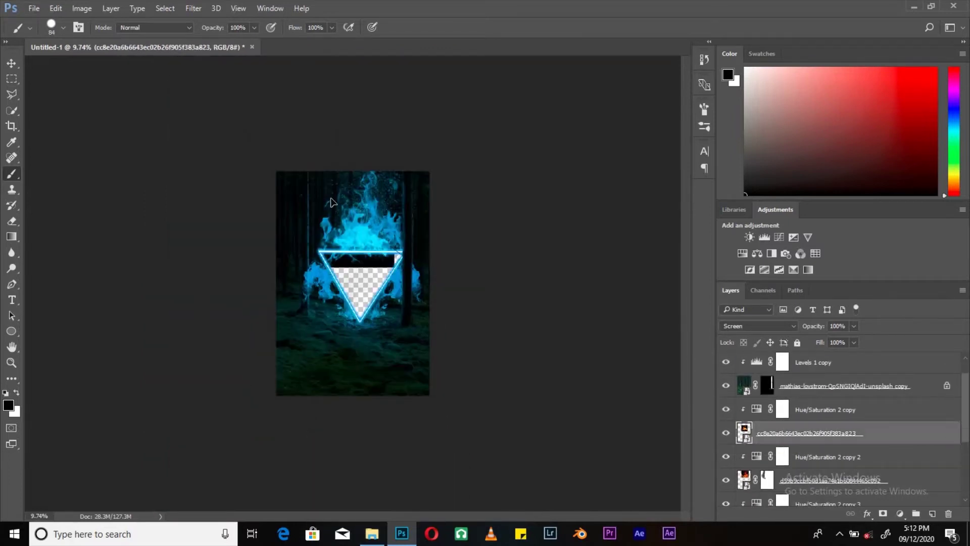
{"action": "scroll", "coordinate": [856, 460], "scroll_direction": "down", "scroll_amount": 5}
{"action": "key", "text": "ctrl+g"}
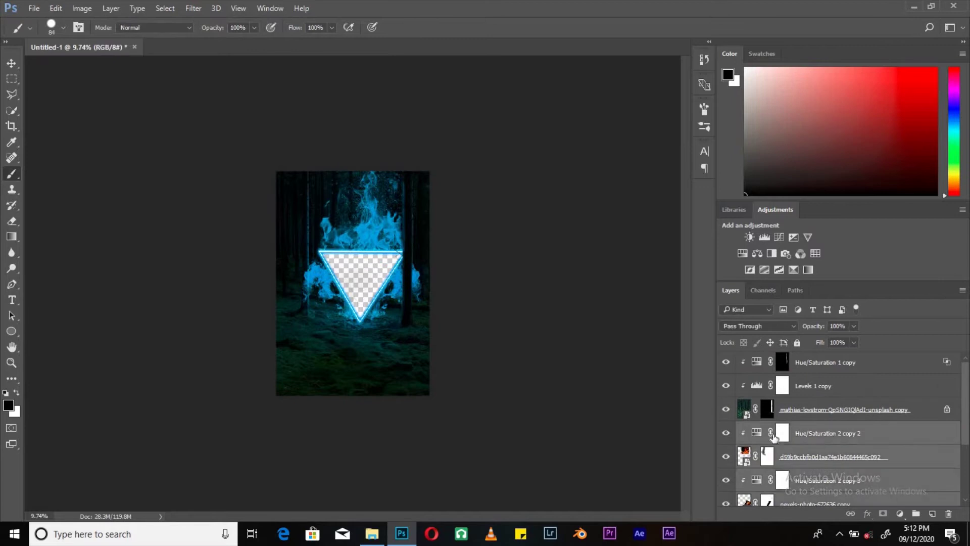
{"action": "double_click", "coordinate": [839, 426]}
{"action": "key", "text": "Escape"}
{"action": "double_click", "coordinate": [770, 429]}
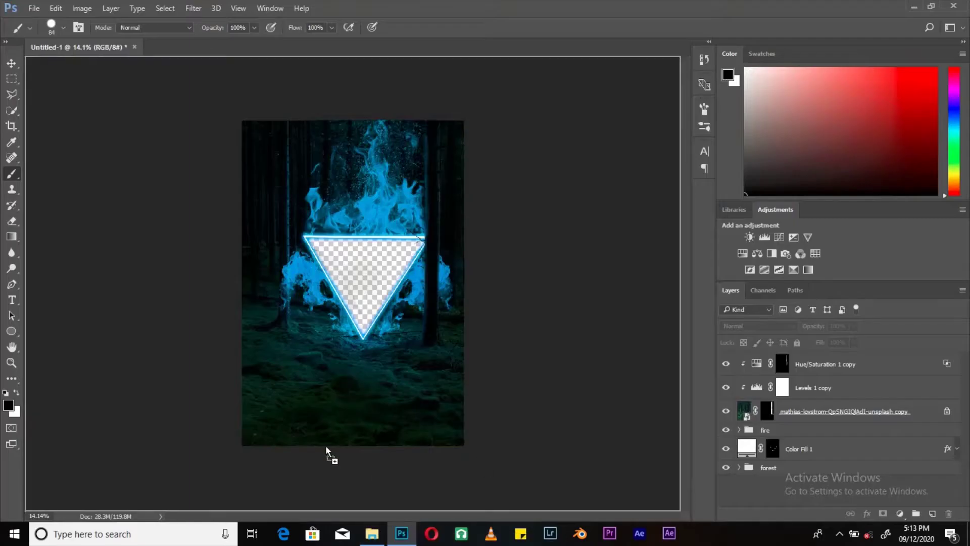
Place the road-1303617 photo beneath the forest, scaled and positioned inside the triangle.
{"action": "left_click_drag", "start_coordinate": [326, 450], "coordinate": [353, 303]}
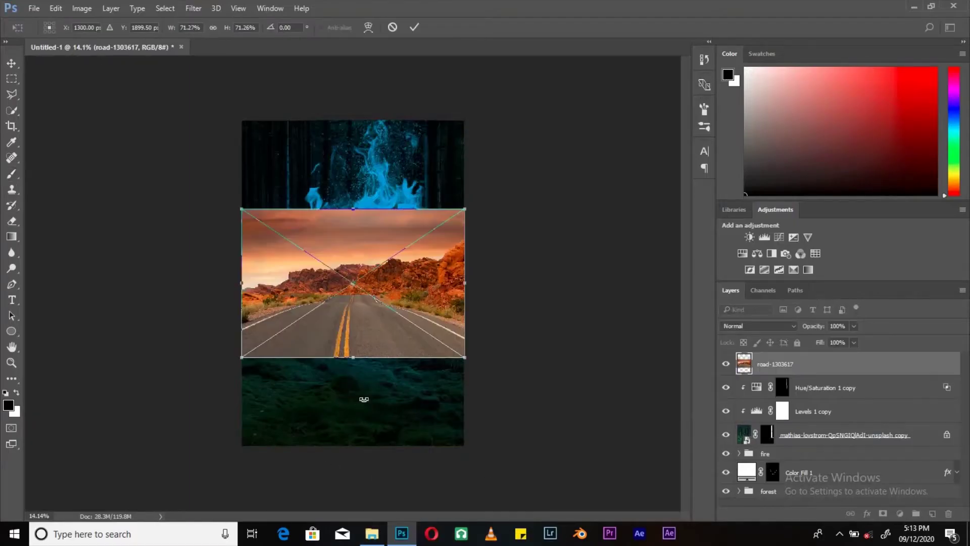
{"action": "key", "text": "Return"}
{"action": "key", "text": "ctrl+t"}
{"action": "left_click_drag", "start_coordinate": [425, 265], "coordinate": [384, 238]}
{"action": "key", "text": "ctrl+plus"}
{"action": "left_click_drag", "start_coordinate": [314, 242], "coordinate": [334, 264]}
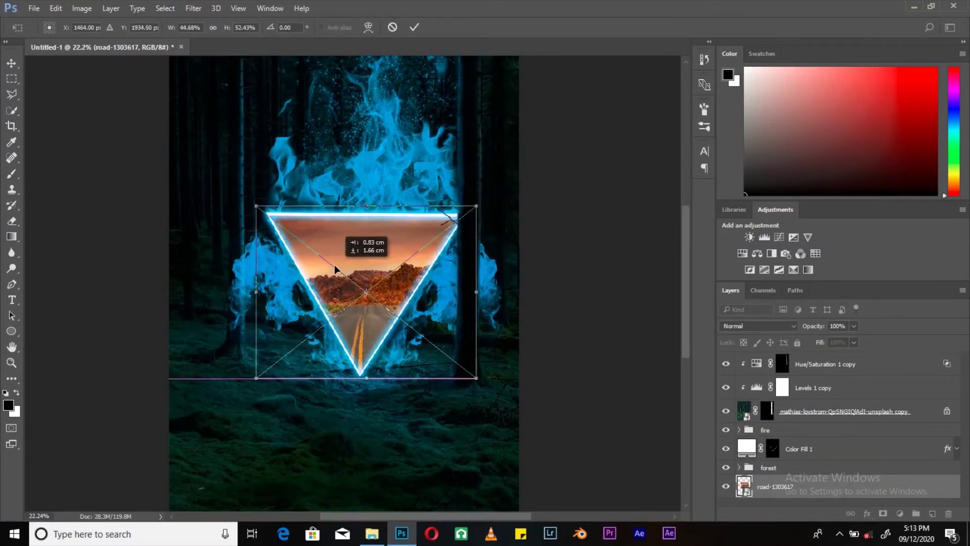
{"action": "key", "text": "Return"}
{"action": "key", "text": "ctrl+minus"}
{"action": "key", "text": "ctrl+minus"}
Place the tiger photo and move it to the top of the layer stack.
{"action": "key", "text": "b"}
{"action": "left_click_drag", "start_coordinate": [357, 396], "coordinate": [356, 395]}
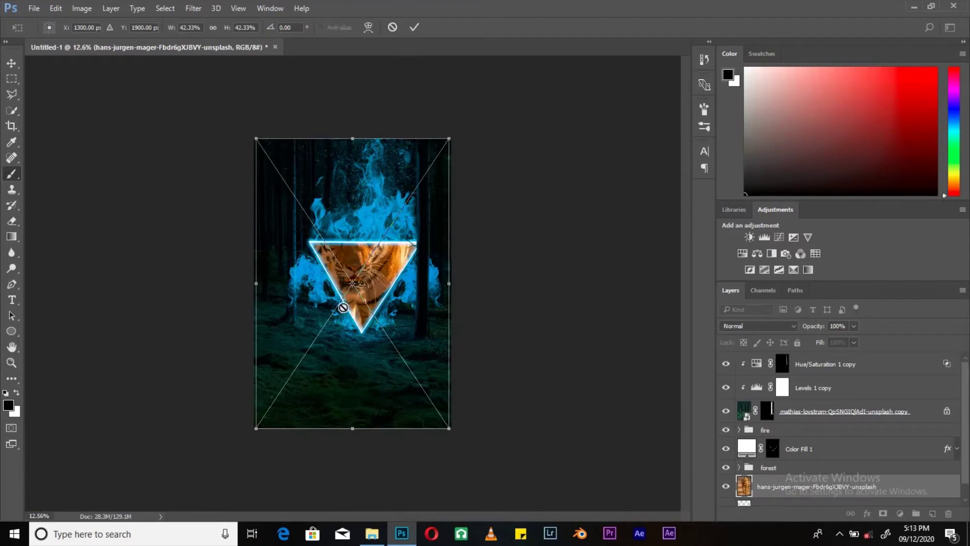
{"action": "key", "text": "Return"}
{"action": "key", "text": "ctrl+plus"}
Quick-select the tiger's body, including its right foreleg, paw and tail.
{"action": "key", "text": "w"}
{"action": "right_click", "coordinate": [359, 137]}
{"action": "key", "text": "Escape"}
{"action": "scroll", "coordinate": [407, 286], "scroll_direction": "down", "scroll_amount": 1}
{"action": "mouse_move", "coordinate": [407, 286]}
{"action": "left_mouse_down"}
{"action": "mouse_move", "coordinate": [288, 174]}
{"action": "mouse_move", "coordinate": [329, 363]}
{"action": "left_mouse_up"}
{"action": "scroll", "coordinate": [288, 173], "scroll_direction": "down", "scroll_amount": 3}
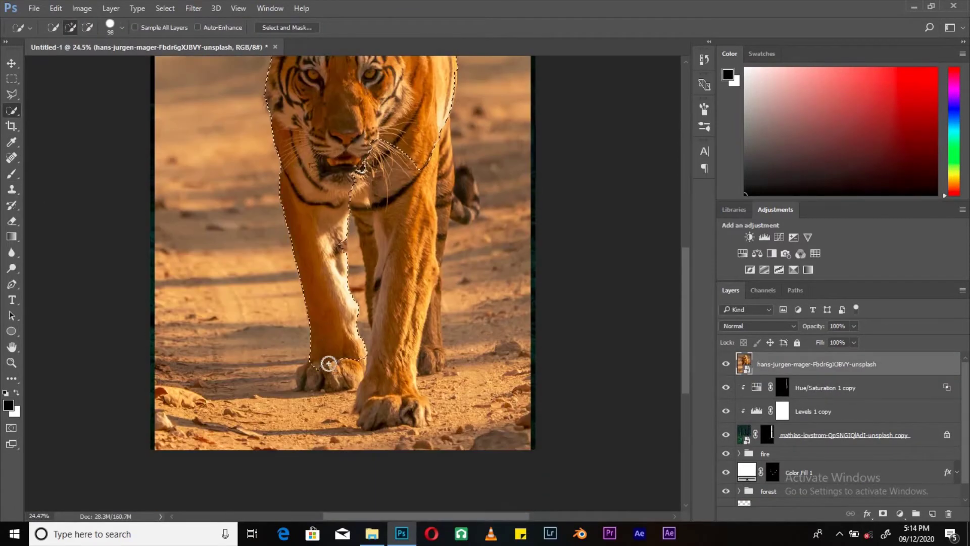
{"action": "left_click_drag", "start_coordinate": [393, 371], "coordinate": [431, 376]}
{"action": "scroll", "coordinate": [431, 376], "scroll_direction": "up", "scroll_amount": 1}
{"action": "scroll", "coordinate": [427, 363], "scroll_direction": "up", "scroll_amount": 3}
{"action": "scroll", "coordinate": [350, 130], "scroll_direction": "up", "scroll_amount": 1}
{"action": "scroll", "coordinate": [465, 277], "scroll_direction": "down", "scroll_amount": 2}
{"action": "left_click", "coordinate": [466, 276]}
{"action": "scroll", "coordinate": [472, 290], "scroll_direction": "up", "scroll_amount": 3}
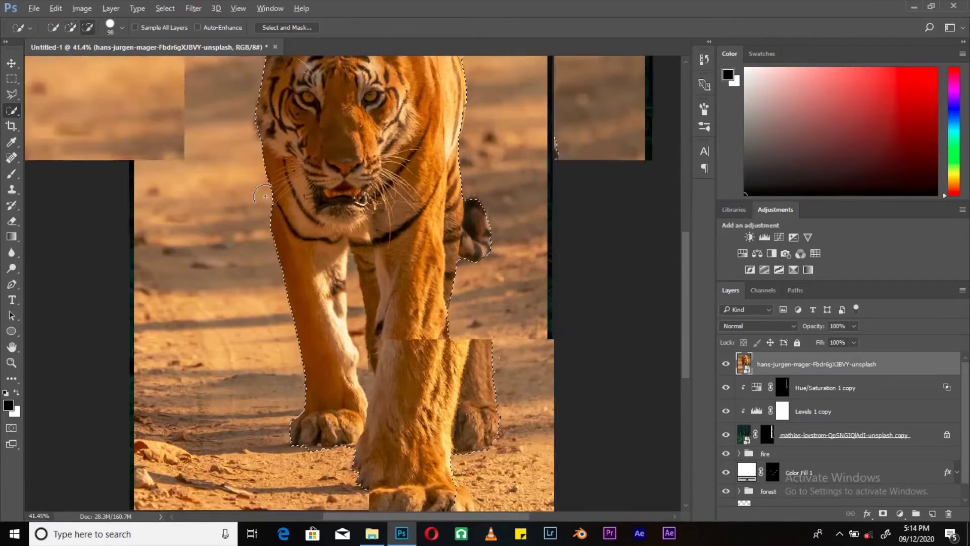
Subtract stray background from the tiger selection.
{"action": "left_click", "coordinate": [122, 27]}
{"action": "left_click_drag", "start_coordinate": [76, 75], "coordinate": [45, 76]}
{"action": "left_click", "coordinate": [88, 27]}
{"action": "scroll", "coordinate": [368, 369], "scroll_direction": "down", "scroll_amount": 3}
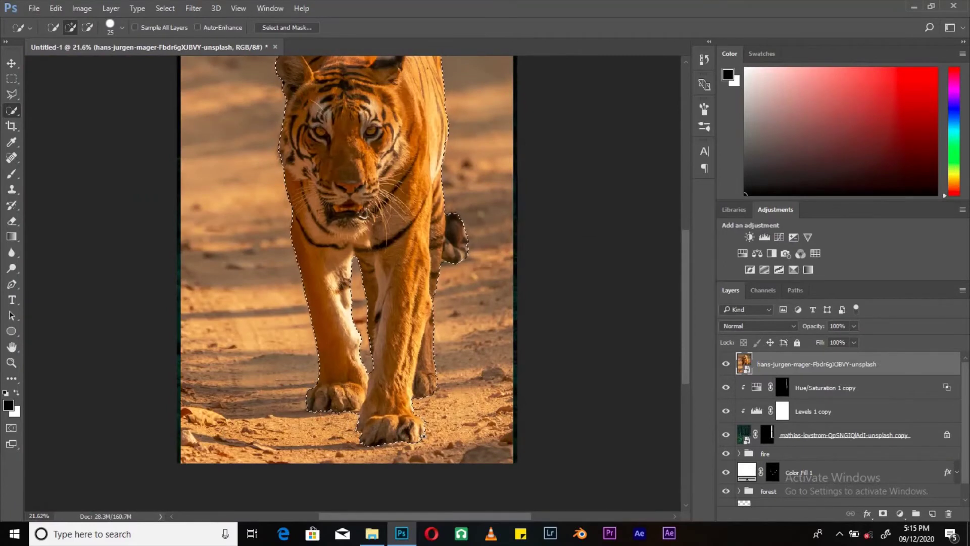
{"action": "scroll", "coordinate": [424, 435], "scroll_direction": "up", "scroll_amount": 2}
{"action": "scroll", "coordinate": [150, 158], "scroll_direction": "down", "scroll_amount": 3}
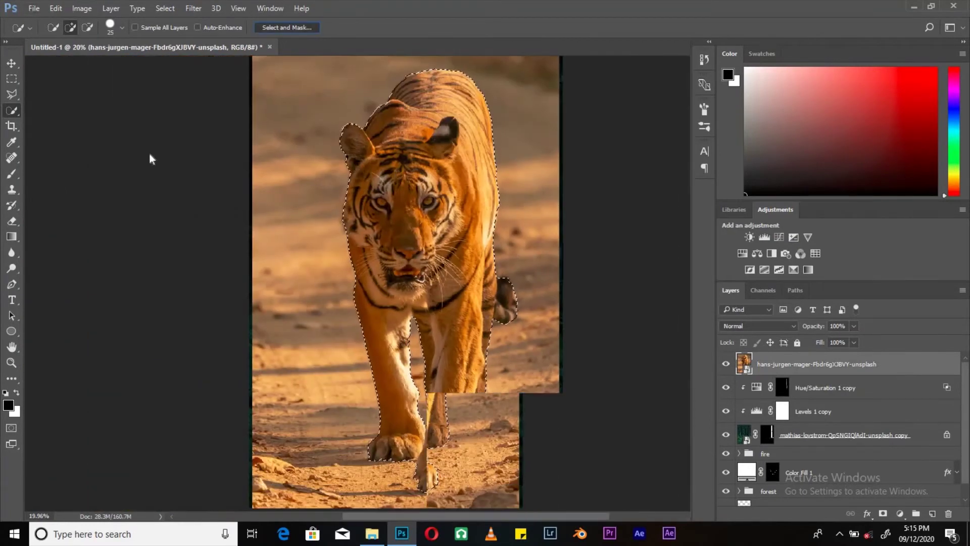
Refine the tiger's edges in Select and Mask, output a mask, and move the layer down.
{"action": "key", "text": "alt+ctrl+r"}
{"action": "scroll", "coordinate": [297, 180], "scroll_direction": "up", "scroll_amount": 2}
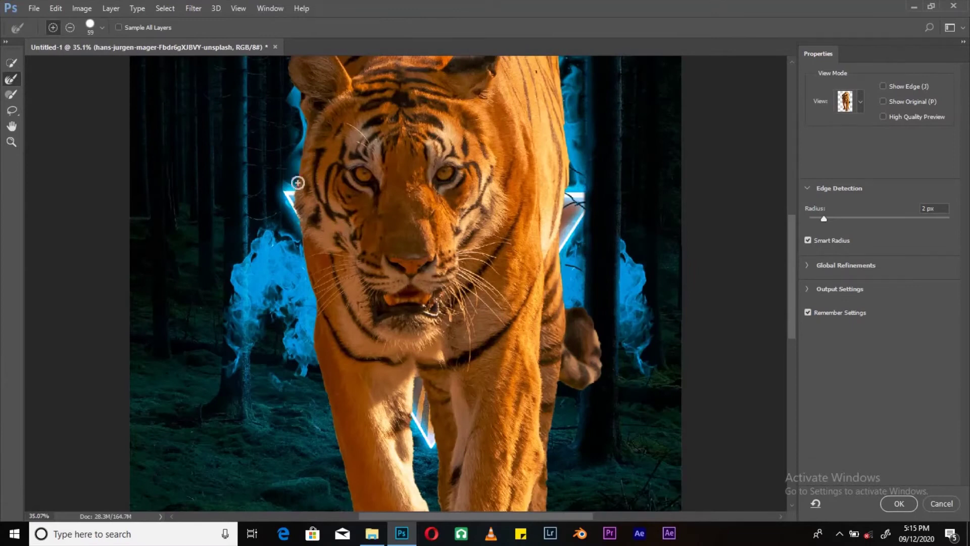
{"action": "scroll", "coordinate": [420, 298], "scroll_direction": "down", "scroll_amount": 3}
{"action": "scroll", "coordinate": [585, 299], "scroll_direction": "up", "scroll_amount": 3}
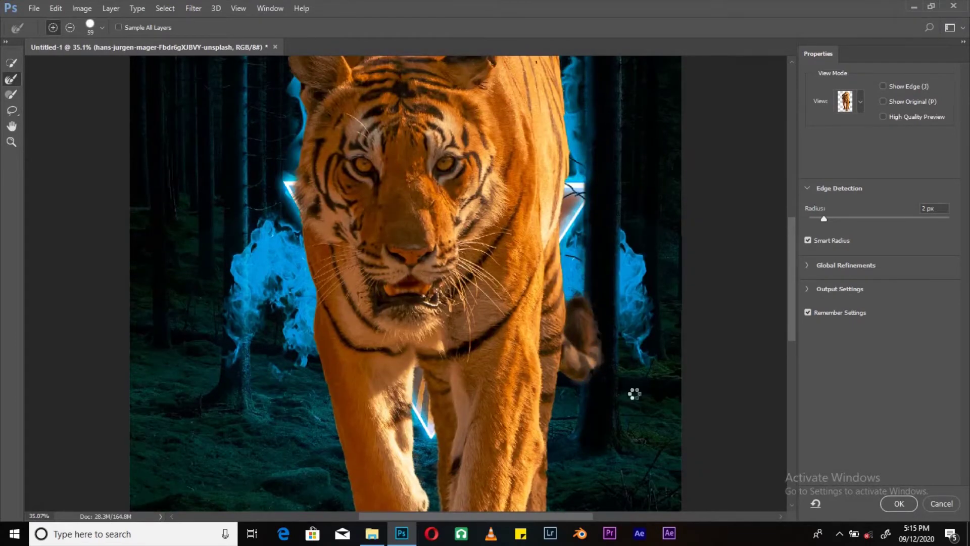
{"action": "scroll", "coordinate": [567, 240], "scroll_direction": "up", "scroll_amount": 5}
{"action": "scroll", "coordinate": [425, 144], "scroll_direction": "up", "scroll_amount": 2}
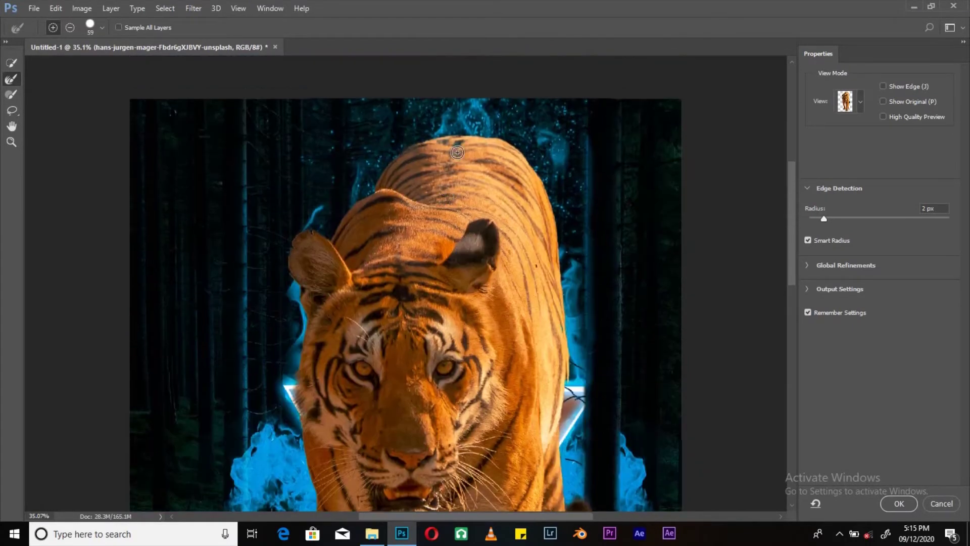
{"action": "scroll", "coordinate": [353, 376], "scroll_direction": "down", "scroll_amount": 12}
{"action": "left_click", "coordinate": [899, 504]}
{"action": "key", "text": "ctrl+["}
{"action": "key", "text": "ctrl+["}
{"action": "key", "text": "ctrl+["}
{"action": "key", "text": "ctrl+["}
{"action": "key", "text": "ctrl+["}
{"action": "key", "text": "ctrl+t"}
Shrink the tiger to fit inside the triangle and shift it onto the road.
{"action": "mouse_move", "coordinate": [442, 143]}
{"action": "left_mouse_down"}
{"action": "mouse_move", "coordinate": [382, 289]}
{"action": "mouse_move", "coordinate": [401, 254]}
{"action": "left_mouse_up"}
{"action": "scroll", "coordinate": [363, 296], "scroll_direction": "up", "scroll_amount": 3}
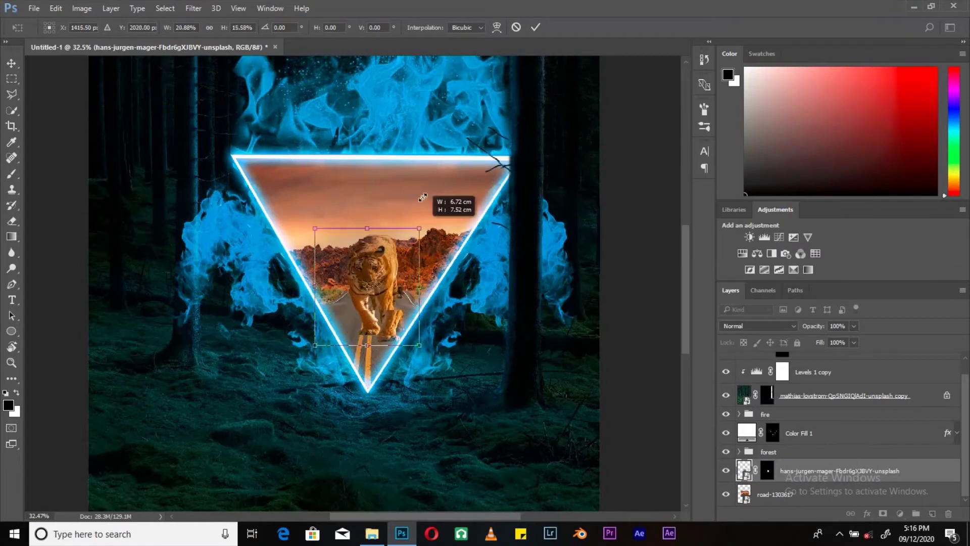
{"action": "key", "text": "Return"}
{"action": "key", "text": "w"}
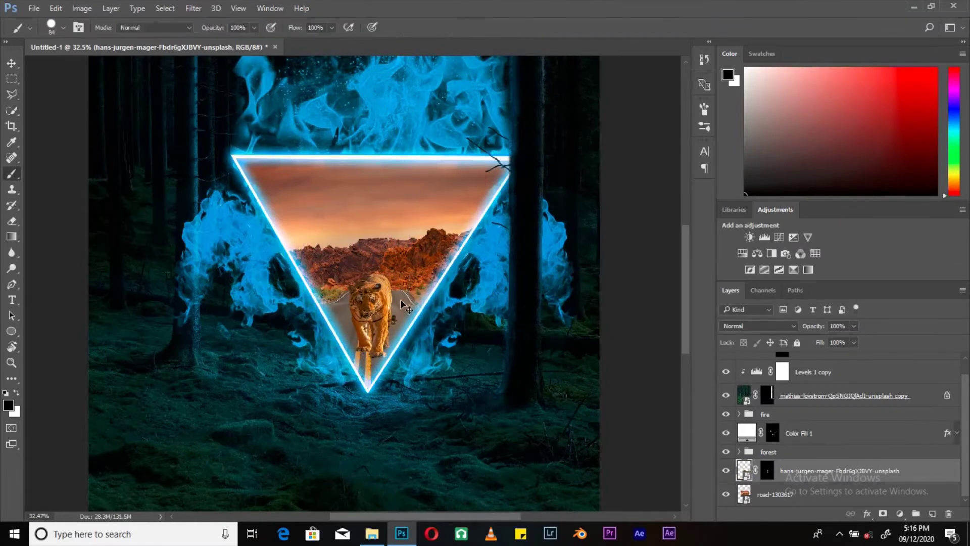
{"action": "left_click_drag", "start_coordinate": [399, 285], "coordinate": [391, 322]}
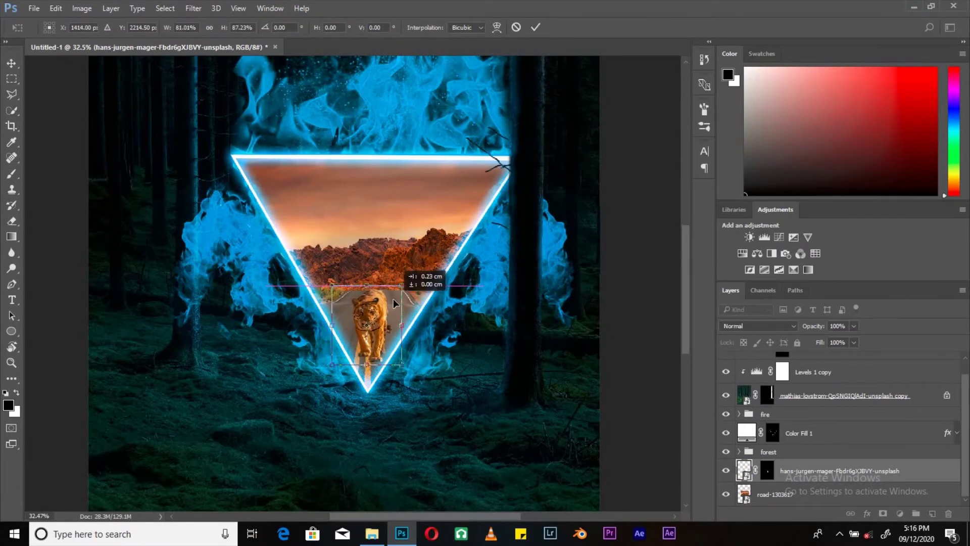
{"action": "key", "text": "Return"}
Reposition the tiger further onto the road with a fresh transform.
{"action": "key", "text": "ctrl+t"}
{"action": "scroll", "coordinate": [395, 303], "scroll_direction": "down", "scroll_amount": 3}
{"action": "scroll", "coordinate": [395, 304], "scroll_direction": "up", "scroll_amount": 3}
{"action": "scroll", "coordinate": [395, 304], "scroll_direction": "up", "scroll_amount": 2}
{"action": "right_click", "coordinate": [387, 339]}
{"action": "key", "text": "Escape"}
{"action": "left_click_drag", "start_coordinate": [433, 369], "coordinate": [405, 386]}
{"action": "key", "text": "Return"}
Add an empty layer above the road and set a 55 px brush at 35% opacity.
{"action": "key", "text": "b"}
{"action": "left_click", "coordinate": [808, 494]}
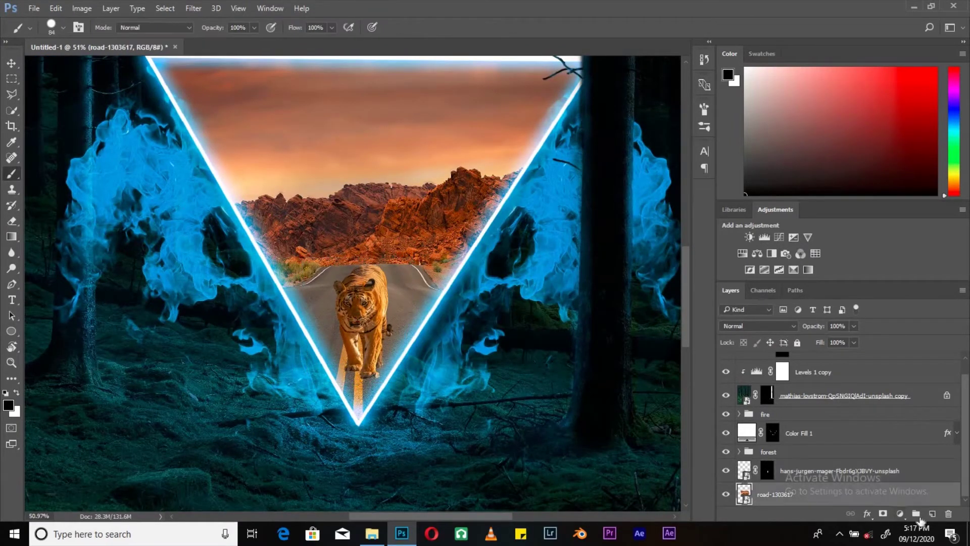
{"action": "left_click", "coordinate": [933, 513]}
{"action": "right_click", "coordinate": [361, 95]}
{"action": "key", "text": "3"}
{"action": "key", "text": "5"}
{"action": "right_click", "coordinate": [361, 95]}
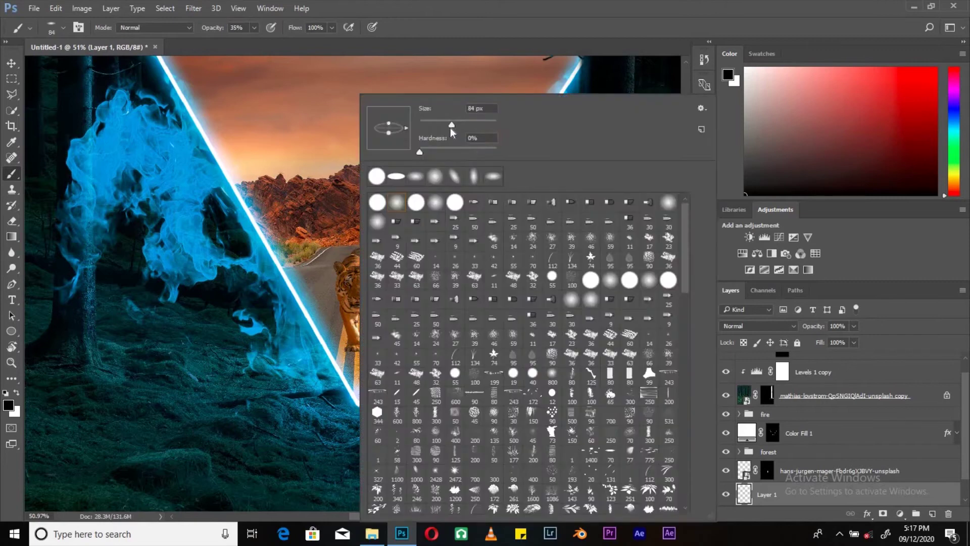
{"action": "left_click_drag", "start_coordinate": [451, 128], "coordinate": [441, 128]}
{"action": "key", "text": "Return"}
{"action": "scroll", "coordinate": [346, 336], "scroll_direction": "up", "scroll_amount": 3}
{"action": "scroll", "coordinate": [384, 319], "scroll_direction": "down", "scroll_amount": 3}
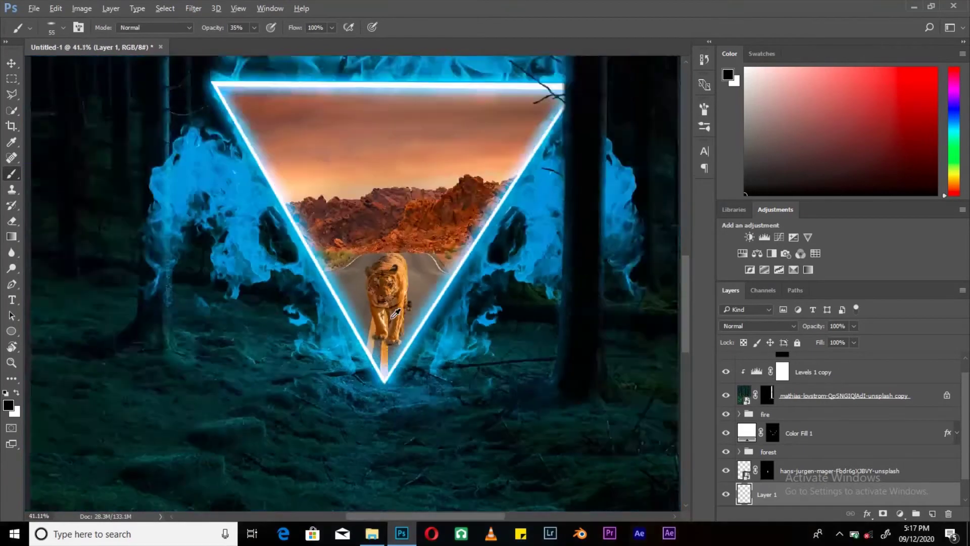
{"action": "scroll", "coordinate": [333, 398], "scroll_direction": "up", "scroll_amount": 2}
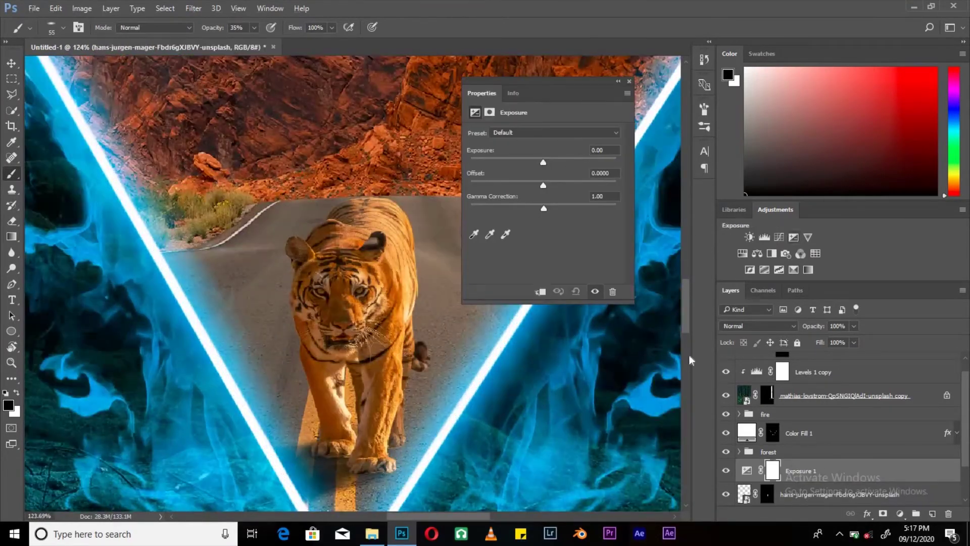
Add a clipped Exposure adjustment to the tiger, invert its mask, and use a 15 px brush.
{"action": "left_click_drag", "start_coordinate": [544, 162], "coordinate": [565, 162]}
{"action": "key", "text": "ctrl+i"}
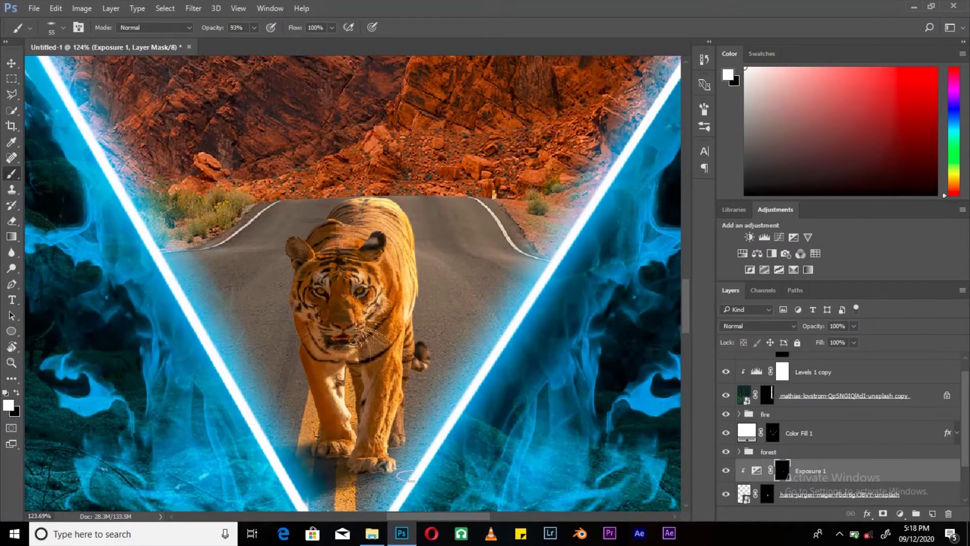
{"action": "right_click", "coordinate": [407, 199]}
{"action": "left_click_drag", "start_coordinate": [434, 128], "coordinate": [430, 128]}
{"action": "key", "text": "Return"}
{"action": "scroll", "coordinate": [344, 180], "scroll_direction": "up", "scroll_amount": 5}
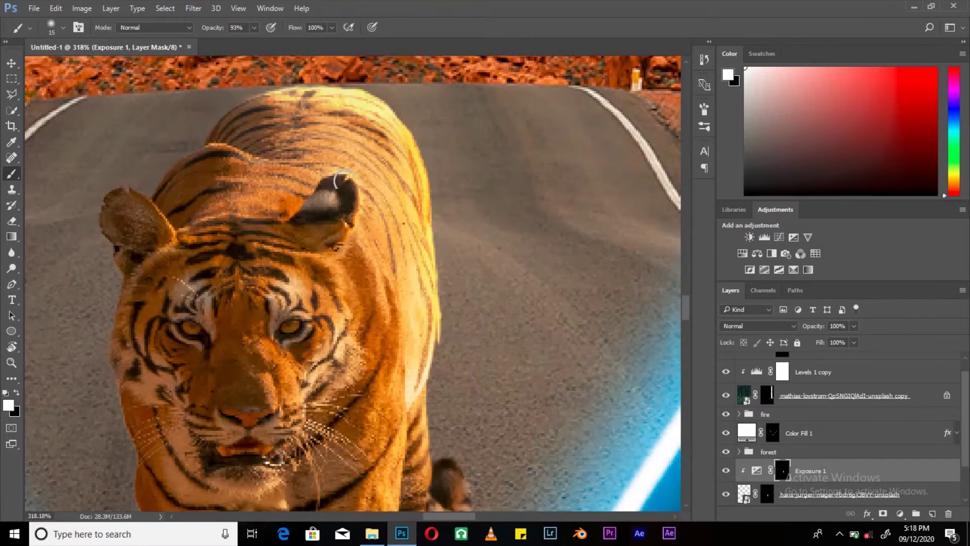
{"action": "scroll", "coordinate": [263, 303], "scroll_direction": "down", "scroll_amount": 1}
{"action": "scroll", "coordinate": [353, 412], "scroll_direction": "down", "scroll_amount": 8}
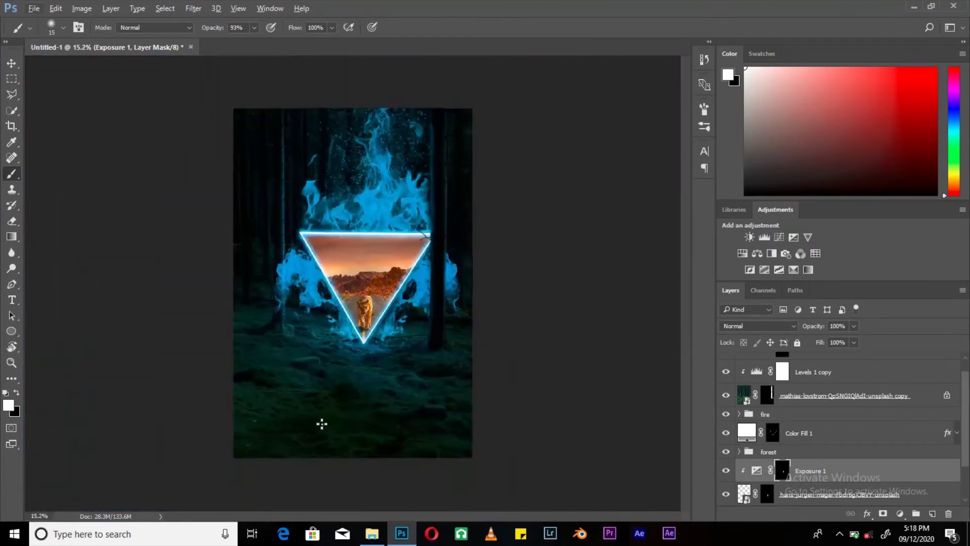
Enlarge the road image, then the tiger and road together, inside the triangle.
{"action": "scroll", "coordinate": [322, 424], "scroll_direction": "up", "scroll_amount": 1}
{"action": "scroll", "coordinate": [322, 424], "scroll_direction": "up", "scroll_amount": 1}
{"action": "scroll", "coordinate": [834, 429], "scroll_direction": "down", "scroll_amount": 2}
{"action": "left_click", "coordinate": [773, 494]}
{"action": "key", "text": "ctrl+t"}
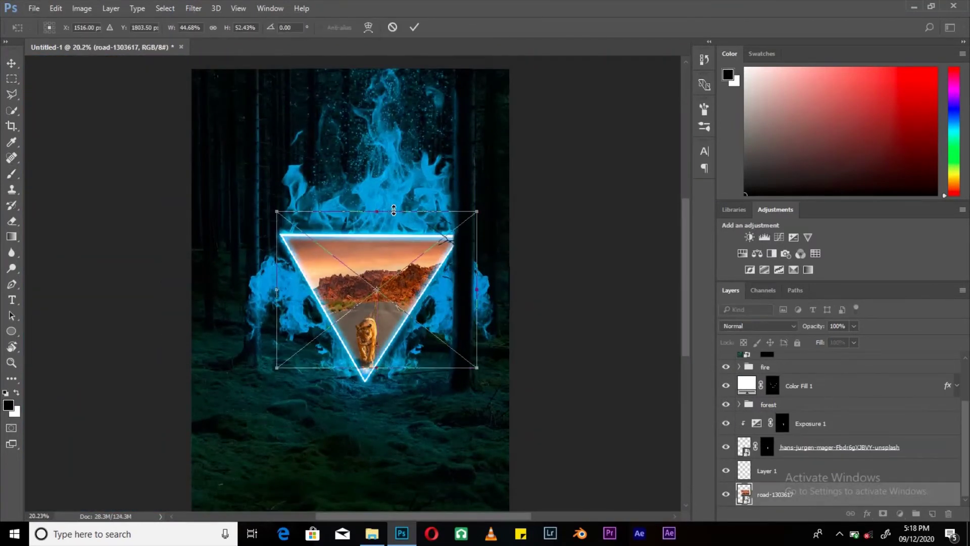
{"action": "left_click_drag", "start_coordinate": [394, 210], "coordinate": [393, 180]}
{"action": "key", "text": "Return"}
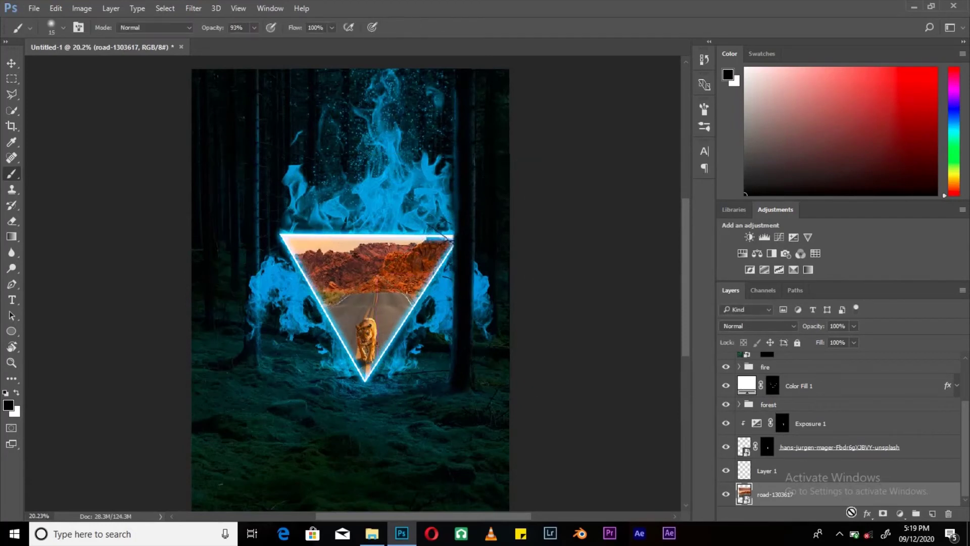
{"action": "left_click", "coordinate": [808, 424], "text": "shift"}
{"action": "key", "text": "ctrl+t"}
{"action": "left_click_drag", "start_coordinate": [399, 283], "coordinate": [376, 314]}
{"action": "key", "text": "Return"}
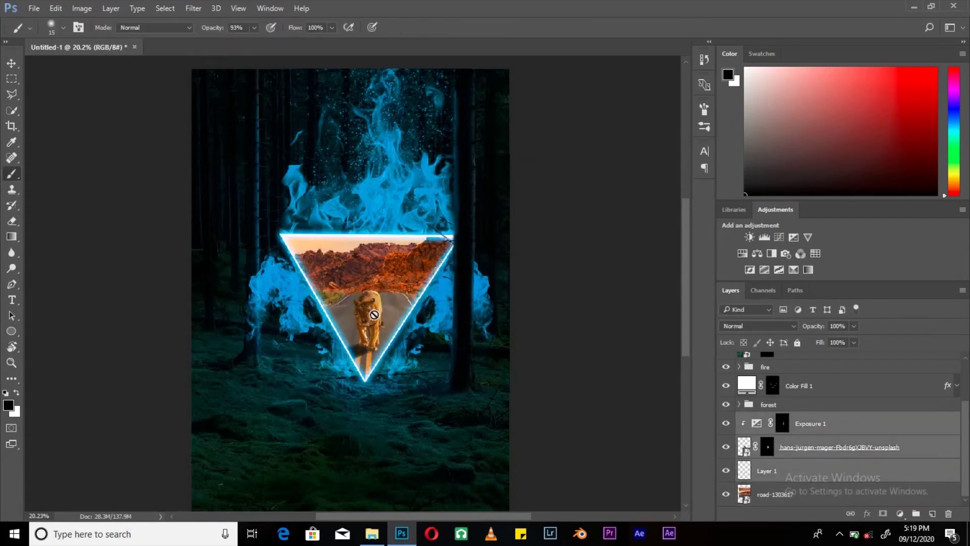
Add an Exposure adjustment at +1.17 above the fire group.
{"action": "scroll", "coordinate": [374, 315], "scroll_direction": "down", "scroll_amount": 1}
{"action": "scroll", "coordinate": [374, 303], "scroll_direction": "down", "scroll_amount": 1}
{"action": "scroll", "coordinate": [379, 278], "scroll_direction": "up", "scroll_amount": 1}
{"action": "scroll", "coordinate": [382, 258], "scroll_direction": "up", "scroll_amount": 2}
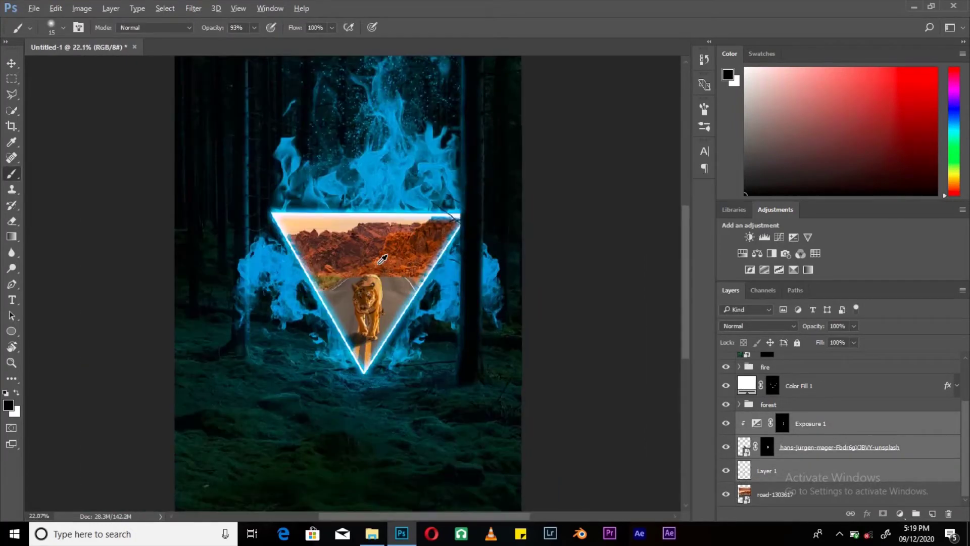
{"action": "scroll", "coordinate": [382, 258], "scroll_direction": "down", "scroll_amount": 2}
{"action": "left_click", "coordinate": [794, 237]}
{"action": "left_click_drag", "start_coordinate": [545, 162], "coordinate": [568, 162]}
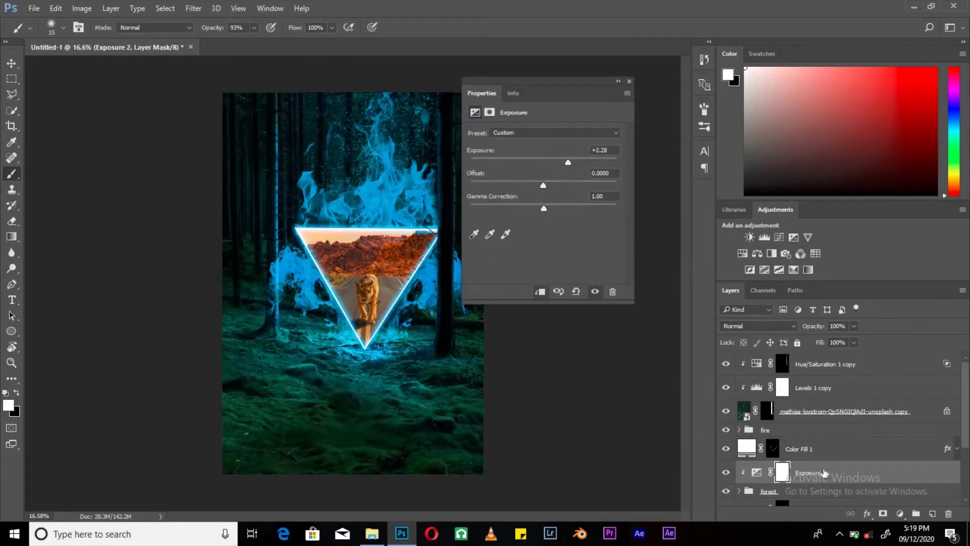
{"action": "left_click_drag", "start_coordinate": [824, 472], "coordinate": [809, 423]}
{"action": "left_click_drag", "start_coordinate": [568, 162], "coordinate": [557, 163]}
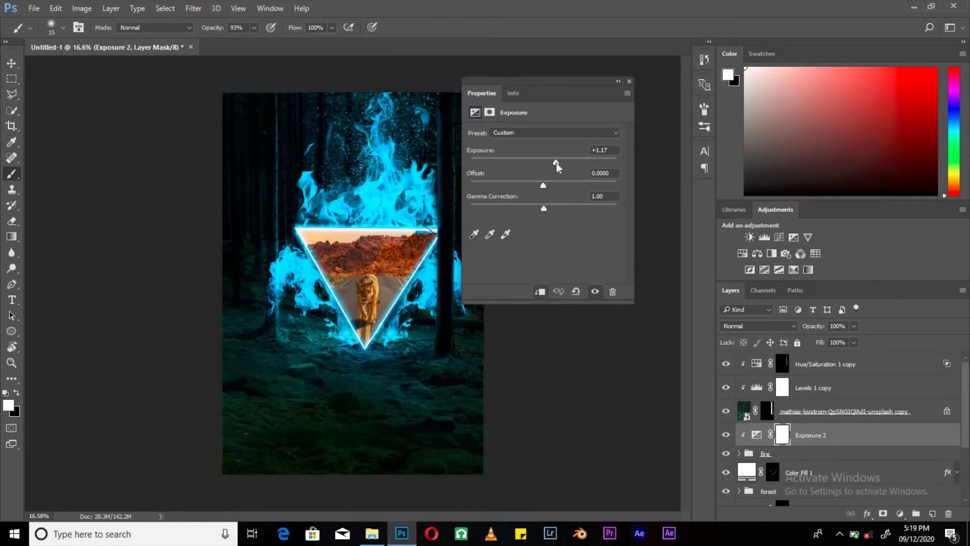
Add a layer mask to the fire group and set a 177 px brush.
{"action": "left_click", "coordinate": [765, 453]}
{"action": "left_click", "coordinate": [883, 513]}
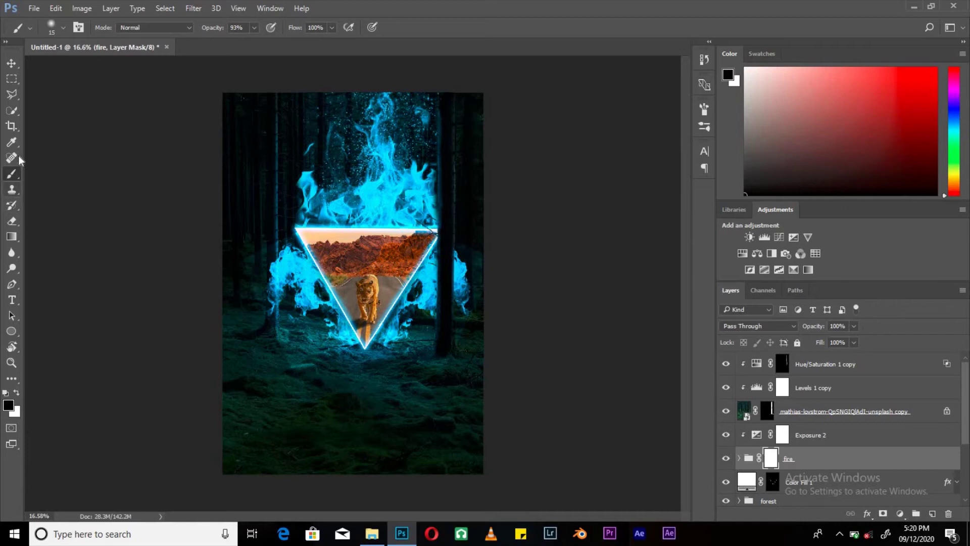
{"action": "right_click", "coordinate": [283, 303]}
{"action": "right_click", "coordinate": [360, 303]}
{"action": "left_click", "coordinate": [323, 394]}
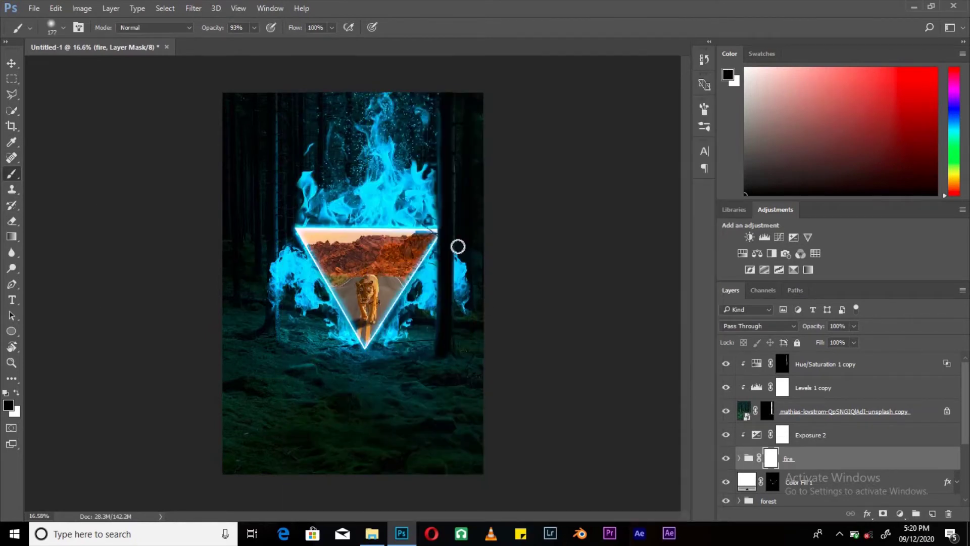
{"action": "scroll", "coordinate": [359, 331], "scroll_direction": "up", "scroll_amount": 2}
{"action": "scroll", "coordinate": [359, 331], "scroll_direction": "up", "scroll_amount": 1}
{"action": "scroll", "coordinate": [396, 375], "scroll_direction": "down", "scroll_amount": 2}
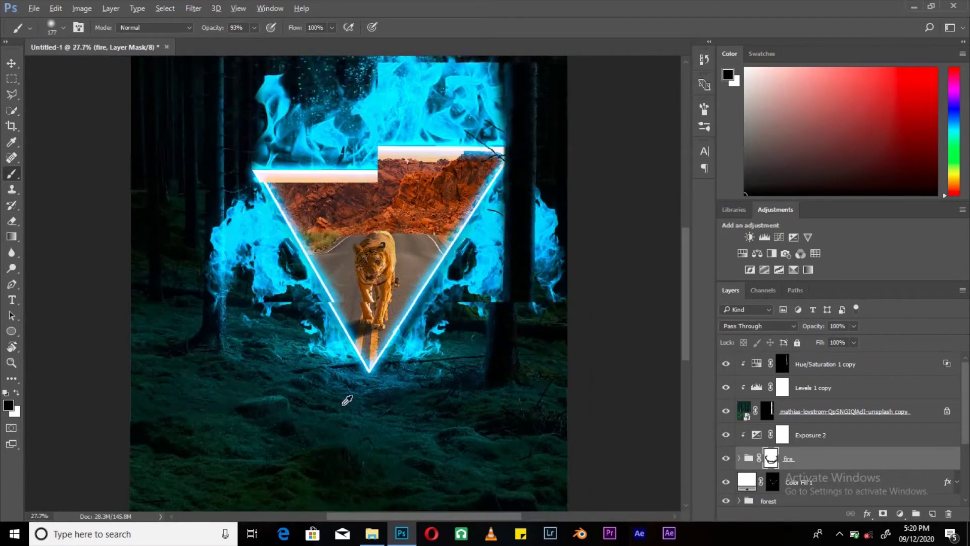
{"action": "scroll", "coordinate": [354, 394], "scroll_direction": "down", "scroll_amount": 1}
{"action": "scroll", "coordinate": [351, 278], "scroll_direction": "down", "scroll_amount": 1}
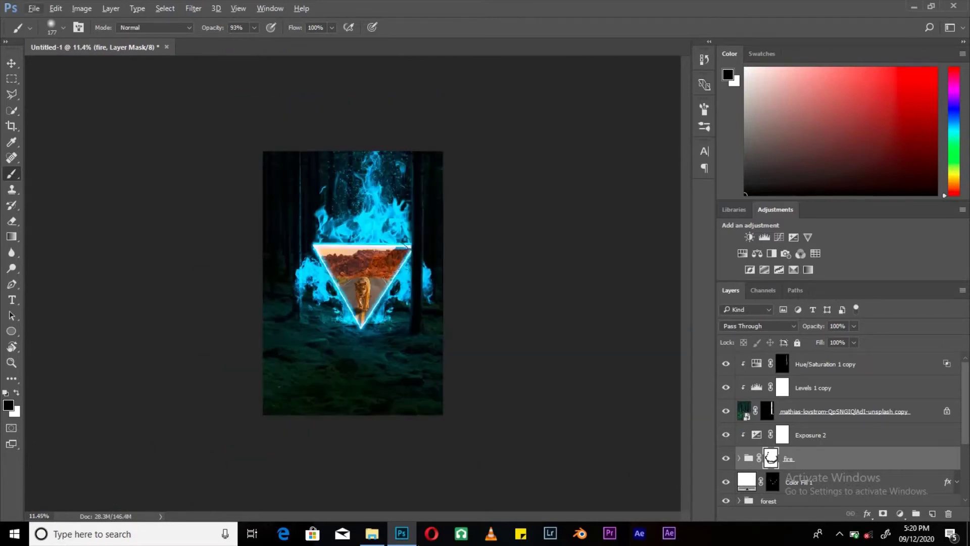
Group the forest overlay layers together.
{"action": "left_click", "coordinate": [817, 372]}
{"action": "left_click", "coordinate": [834, 411], "text": "shift"}
{"action": "key", "text": "ctrl+g"}
Name the group 'other forest' and start scaling the hooded figure below the triangle.
{"action": "key", "text": "o"}
{"action": "type", "text": "other forest"}
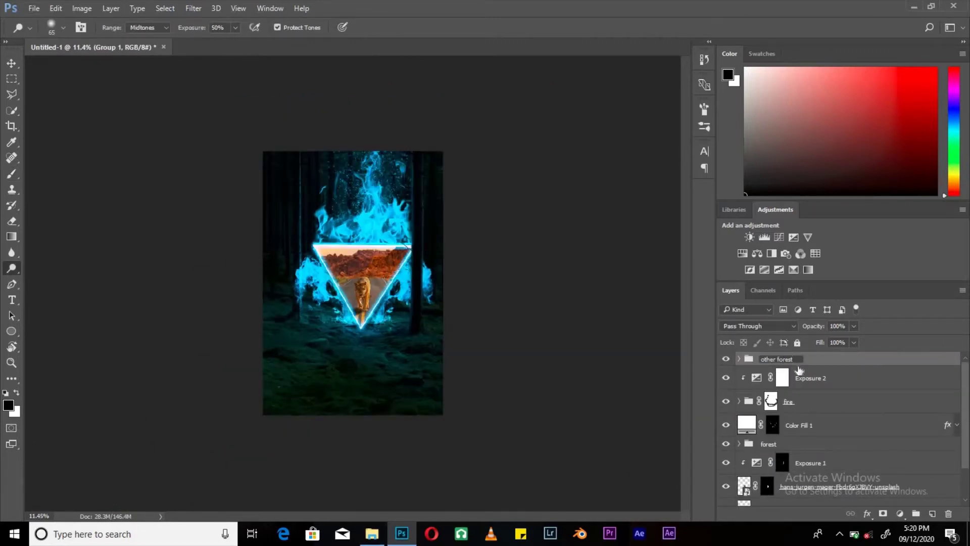
{"action": "key", "text": "Return"}
{"action": "mouse_move", "coordinate": [474, 105]}
{"action": "left_mouse_down"}
{"action": "mouse_move", "coordinate": [378, 247]}
{"action": "mouse_move", "coordinate": [358, 303]}
{"action": "left_mouse_up"}
{"action": "mouse_move", "coordinate": [346, 356]}
{"action": "left_mouse_down"}
{"action": "mouse_move", "coordinate": [419, 362]}
{"action": "mouse_move", "coordinate": [498, 349]}
{"action": "left_mouse_up"}
{"action": "mouse_move", "coordinate": [520, 283]}
{"action": "left_mouse_down"}
{"action": "mouse_move", "coordinate": [533, 282]}
{"action": "mouse_move", "coordinate": [531, 271]}
{"action": "left_mouse_up"}
Enlarge and nudge the hooded figure into its final position, then commit.
{"action": "right_click", "coordinate": [464, 133]}
{"action": "left_click", "coordinate": [500, 181]}
{"action": "left_click_drag", "start_coordinate": [376, 271], "coordinate": [348, 229]}
{"action": "mouse_move", "coordinate": [402, 278]}
{"action": "left_mouse_down"}
{"action": "mouse_move", "coordinate": [251, 287]}
{"action": "mouse_move", "coordinate": [388, 278]}
{"action": "left_mouse_up"}
{"action": "left_click_drag", "start_coordinate": [405, 315], "coordinate": [502, 264]}
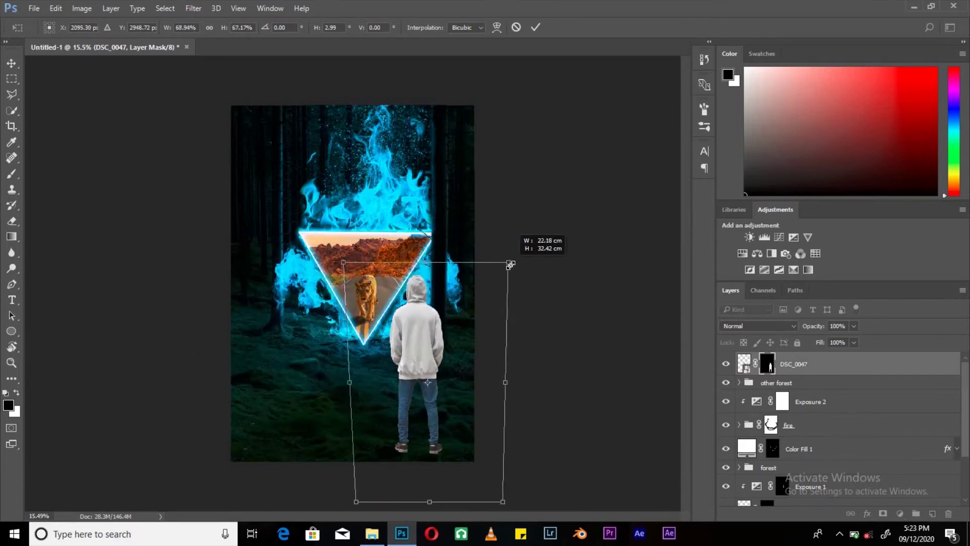
{"action": "key", "text": "Return"}
Grade the figure: Exposure -3.78, Levels highlights 126, Color Balance midtones toward cyan.
{"action": "left_click_drag", "start_coordinate": [543, 162], "coordinate": [503, 170]}
{"action": "left_click", "coordinate": [765, 237]}
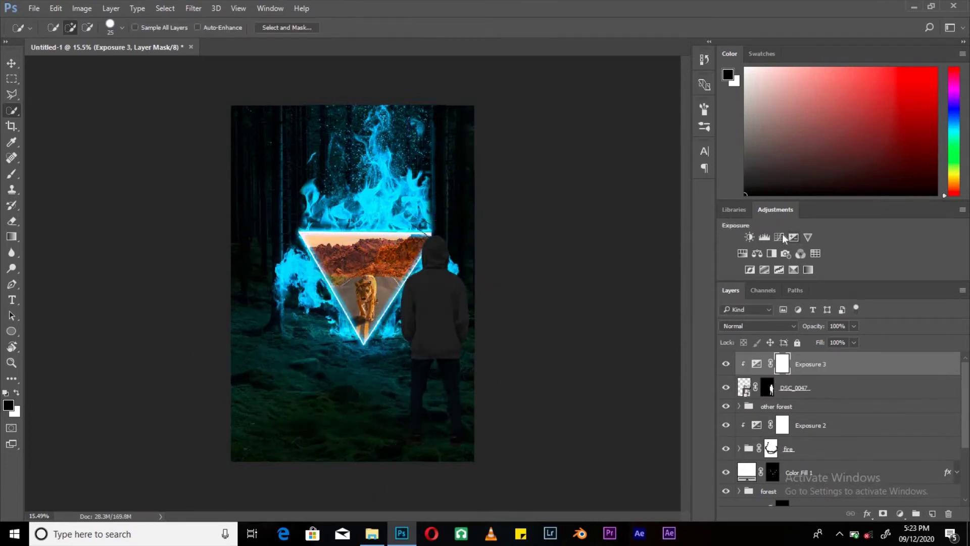
{"action": "left_click_drag", "start_coordinate": [617, 252], "coordinate": [551, 254]}
{"action": "left_click_drag", "start_coordinate": [552, 218], "coordinate": [555, 218]}
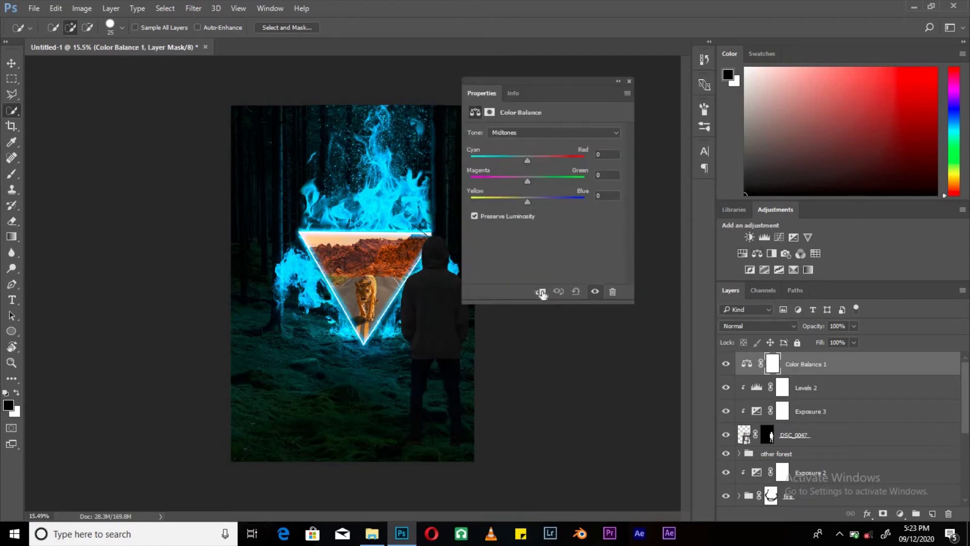
{"action": "left_click_drag", "start_coordinate": [818, 428], "coordinate": [819, 424]}
{"action": "left_click_drag", "start_coordinate": [514, 160], "coordinate": [492, 161]}
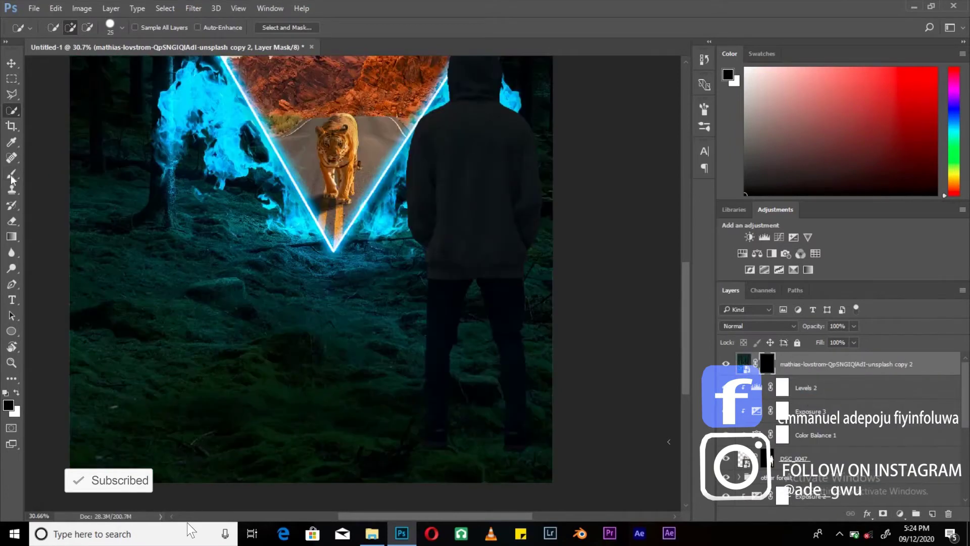
Fit the image in view and move the forest copy below Color Balance 1.
{"action": "left_click", "coordinate": [12, 174]}
{"action": "right_click", "coordinate": [336, 142]}
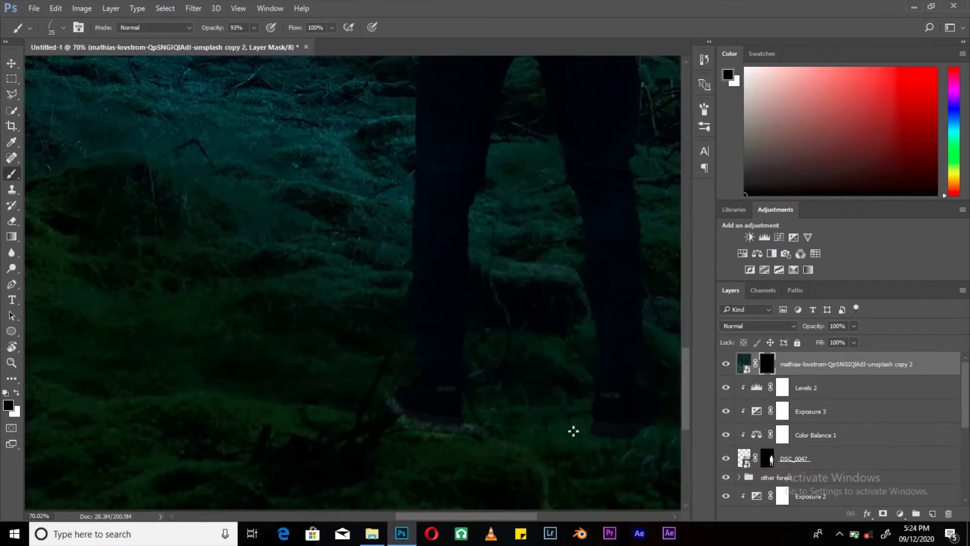
{"action": "right_click", "coordinate": [573, 431]}
{"action": "key", "text": "Escape"}
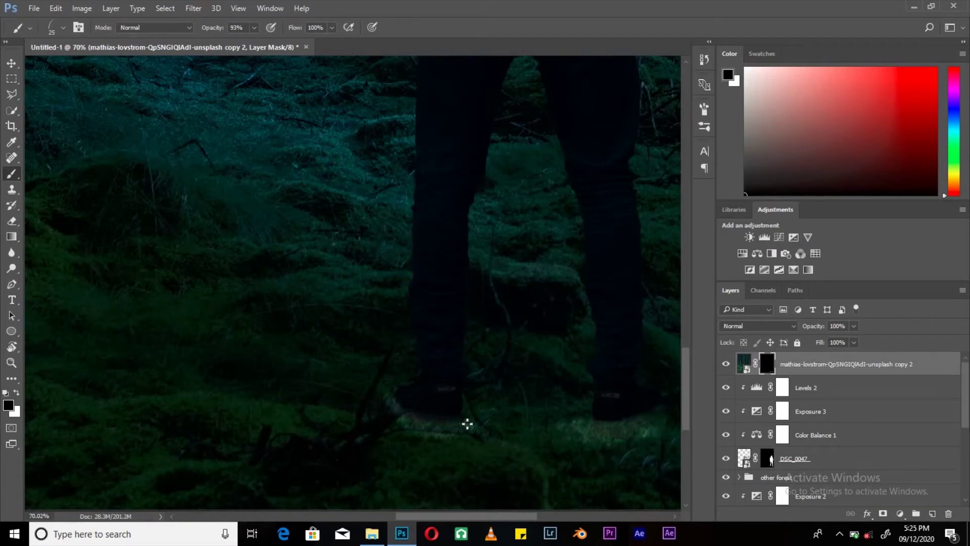
{"action": "key", "text": "ctrl+0"}
{"action": "left_click_drag", "start_coordinate": [829, 364], "coordinate": [829, 448]}
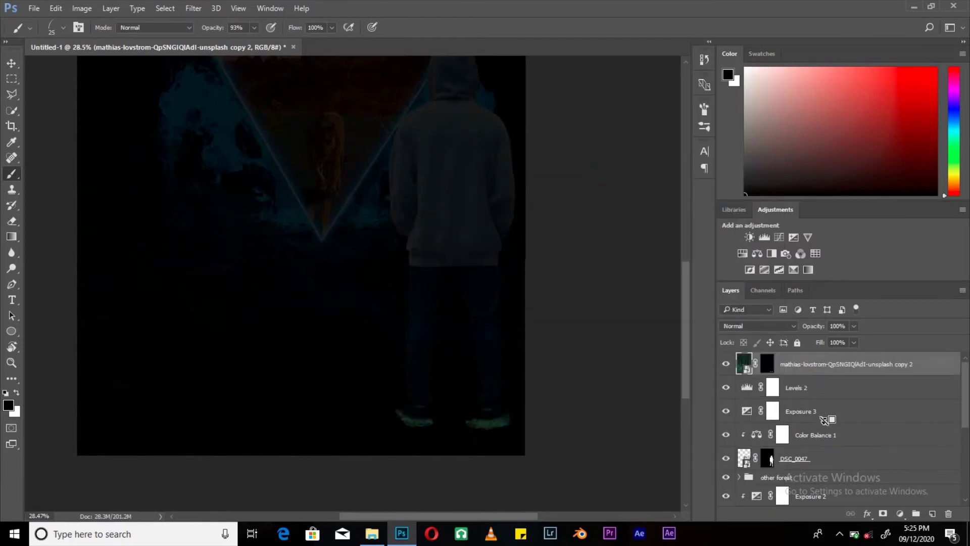
Add Exposure 4 at -2.11 to darken the forest copy, plus an empty Layer 2.
{"action": "left_click", "coordinate": [793, 237]}
{"action": "left_click_drag", "start_coordinate": [543, 163], "coordinate": [519, 164]}
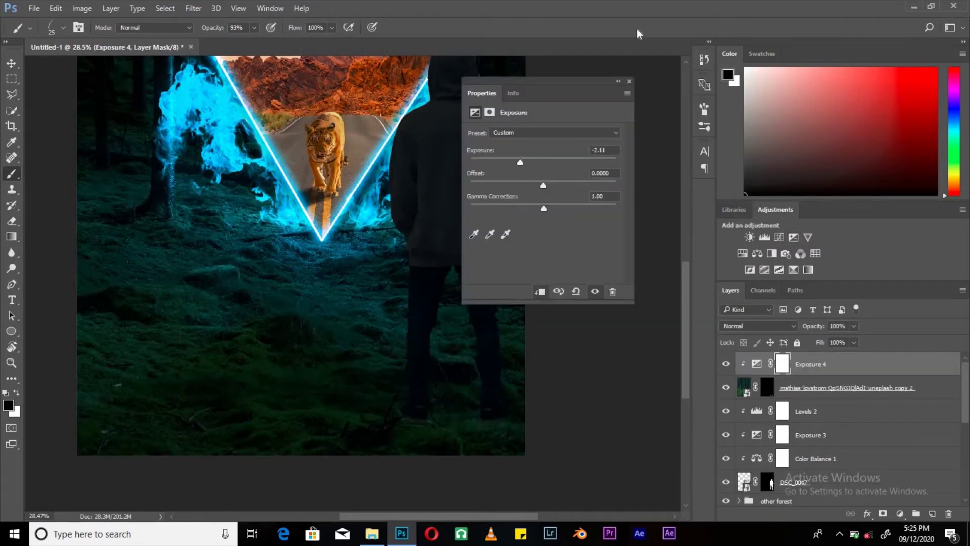
{"action": "left_click", "coordinate": [629, 81]}
{"action": "left_click", "coordinate": [932, 514]}
Pick a white soft round brush and move Layer 2 beneath the figure photo.
{"action": "right_click", "coordinate": [398, 413]}
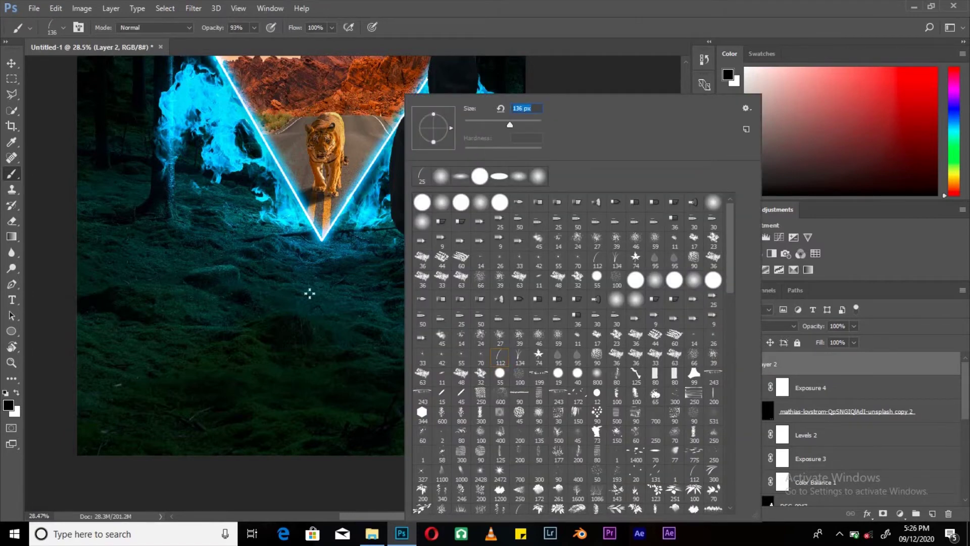
{"action": "left_click", "coordinate": [310, 293]}
{"action": "key", "text": "x"}
{"action": "right_click", "coordinate": [427, 441]}
{"action": "double_click", "coordinate": [526, 295]}
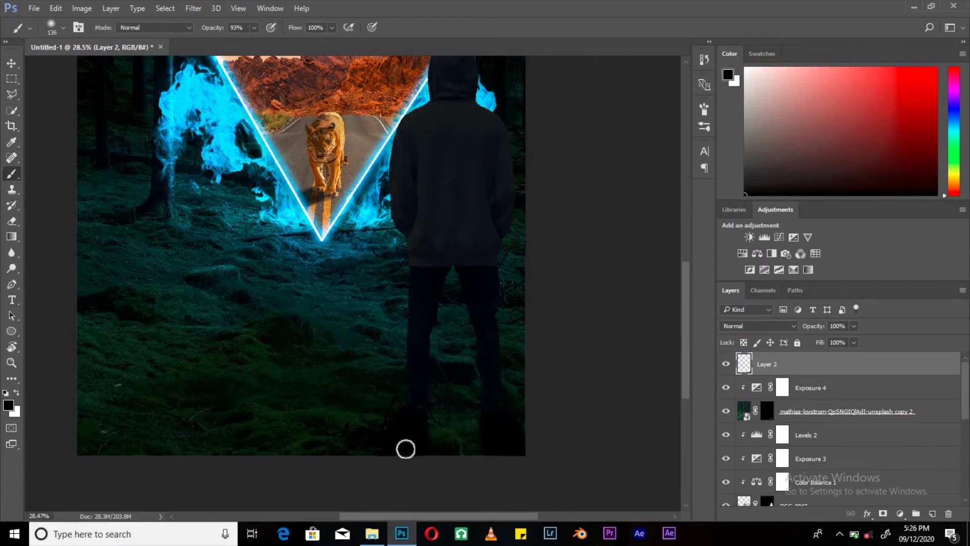
{"action": "scroll", "coordinate": [445, 404], "scroll_direction": "up", "scroll_amount": 2}
{"action": "mouse_move", "coordinate": [809, 504]}
{"action": "left_mouse_down"}
{"action": "mouse_move", "coordinate": [826, 514]}
{"action": "mouse_move", "coordinate": [809, 504]}
{"action": "left_mouse_up"}
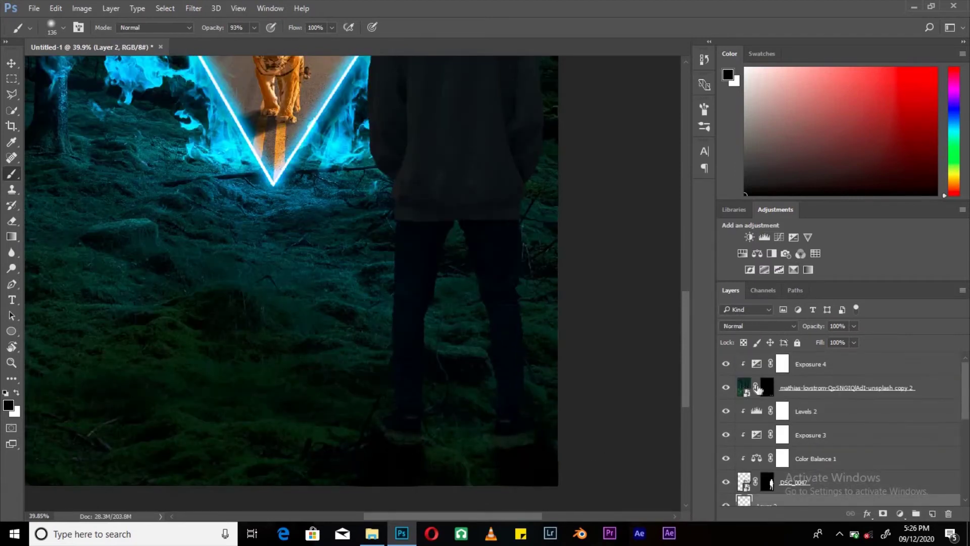
{"action": "double_click", "coordinate": [757, 364]}
{"action": "left_click", "coordinate": [631, 82]}
Add a colorized Hue/Saturation layer at Hue 194, Saturation 82, Lightness +70.
{"action": "right_click", "coordinate": [875, 360]}
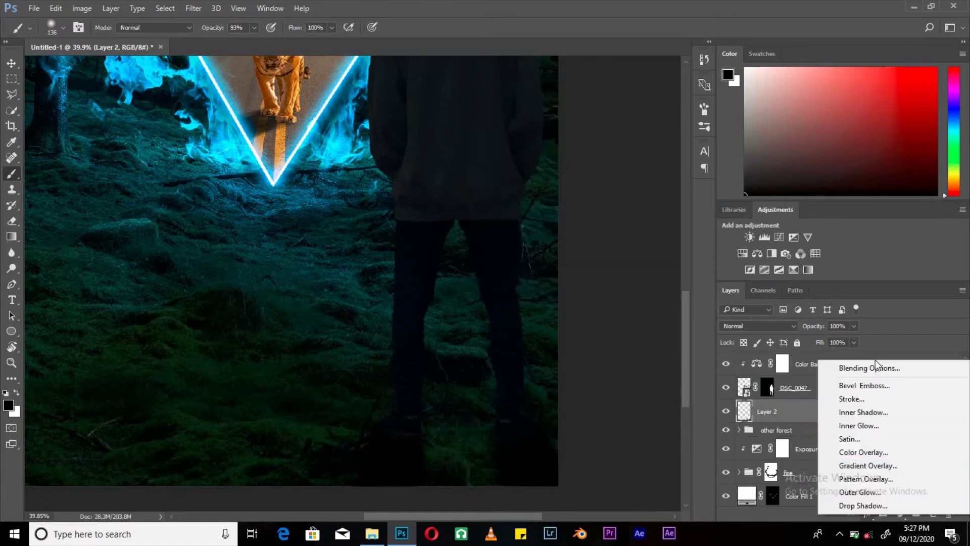
{"action": "left_click", "coordinate": [877, 368]}
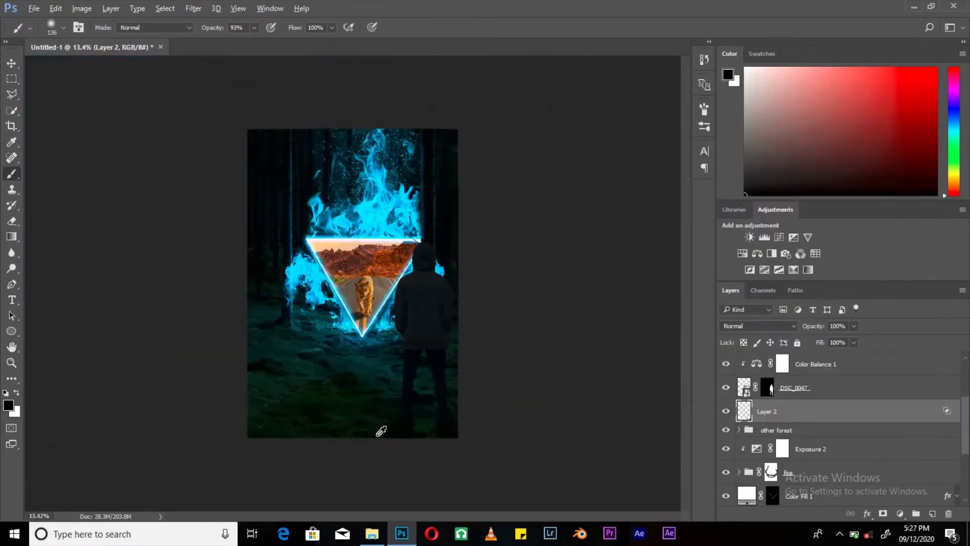
{"action": "left_click", "coordinate": [743, 254]}
{"action": "left_click_drag", "start_coordinate": [546, 176], "coordinate": [549, 176]}
{"action": "mouse_move", "coordinate": [507, 199]}
{"action": "left_mouse_down"}
{"action": "mouse_move", "coordinate": [567, 200]}
{"action": "mouse_move", "coordinate": [567, 223]}
{"action": "left_mouse_up"}
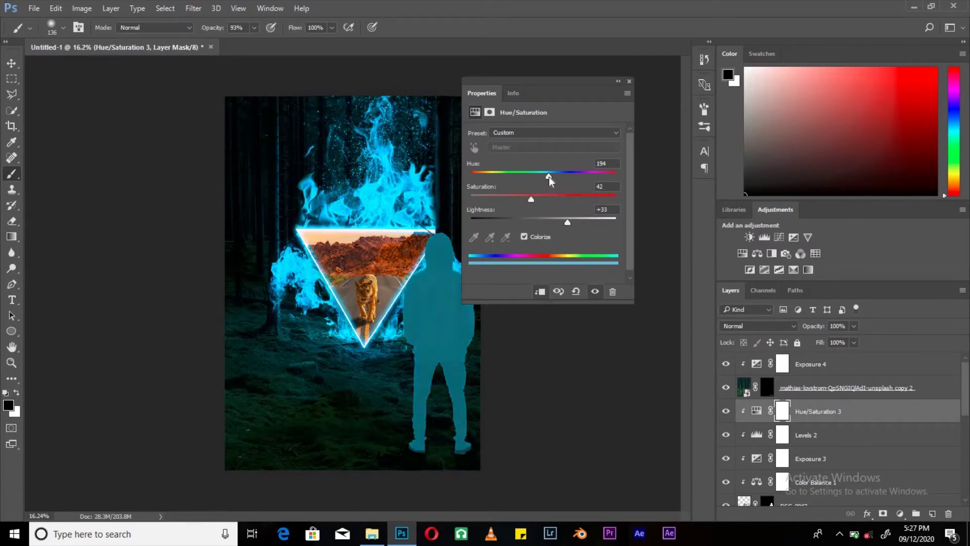
{"action": "left_click", "coordinate": [629, 80]}
Set the adjustment's Blend If so the darkest tones show through, and invert its mask.
{"action": "left_click", "coordinate": [867, 514]}
{"action": "left_click", "coordinate": [809, 306]}
{"action": "left_click_drag", "start_coordinate": [651, 378], "coordinate": [654, 383]}
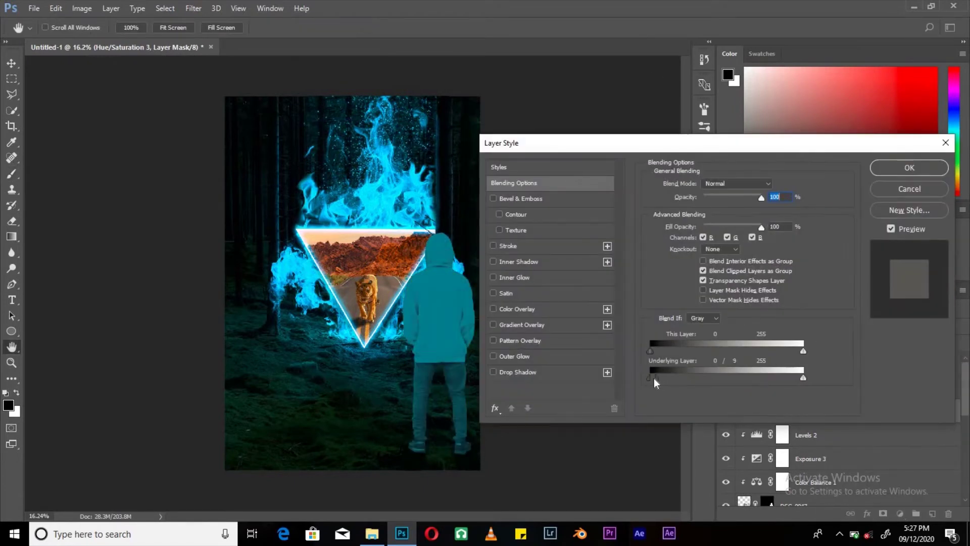
{"action": "key", "text": "Return"}
{"action": "key", "text": "ctrl+i"}
Brush white on the mask along the figure's edge to reveal the blue rim glow.
{"action": "key", "text": "b"}
{"action": "scroll", "coordinate": [470, 172], "scroll_direction": "up", "scroll_amount": 3}
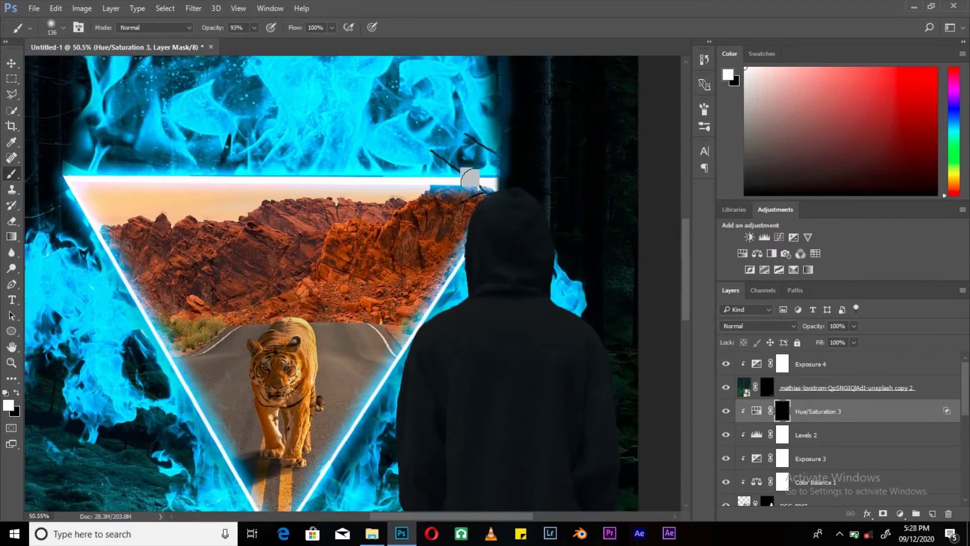
{"action": "left_click_drag", "start_coordinate": [444, 283], "coordinate": [418, 335]}
{"action": "scroll", "coordinate": [418, 335], "scroll_direction": "down", "scroll_amount": 4}
{"action": "scroll", "coordinate": [403, 353], "scroll_direction": "down", "scroll_amount": 10}
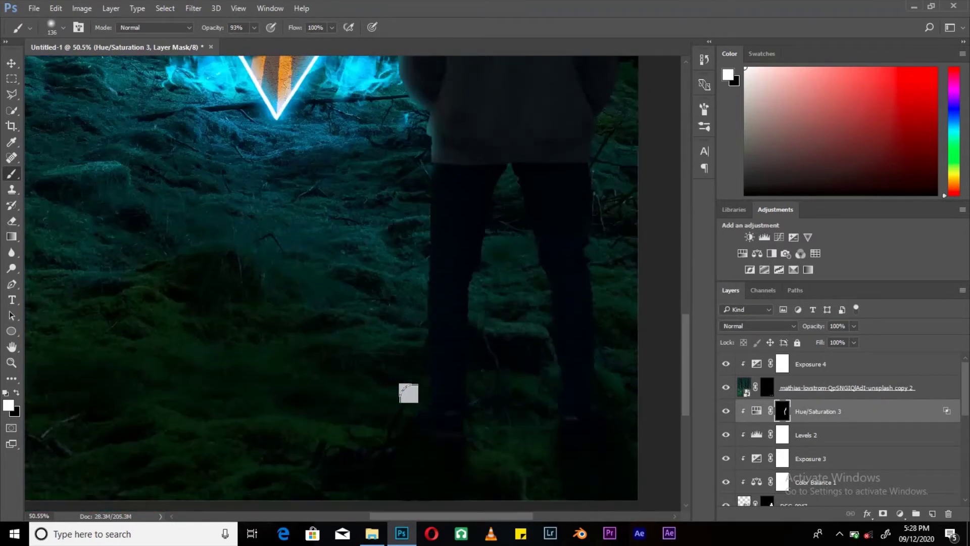
{"action": "scroll", "coordinate": [408, 393], "scroll_direction": "up", "scroll_amount": 2}
{"action": "scroll", "coordinate": [480, 202], "scroll_direction": "up", "scroll_amount": 5}
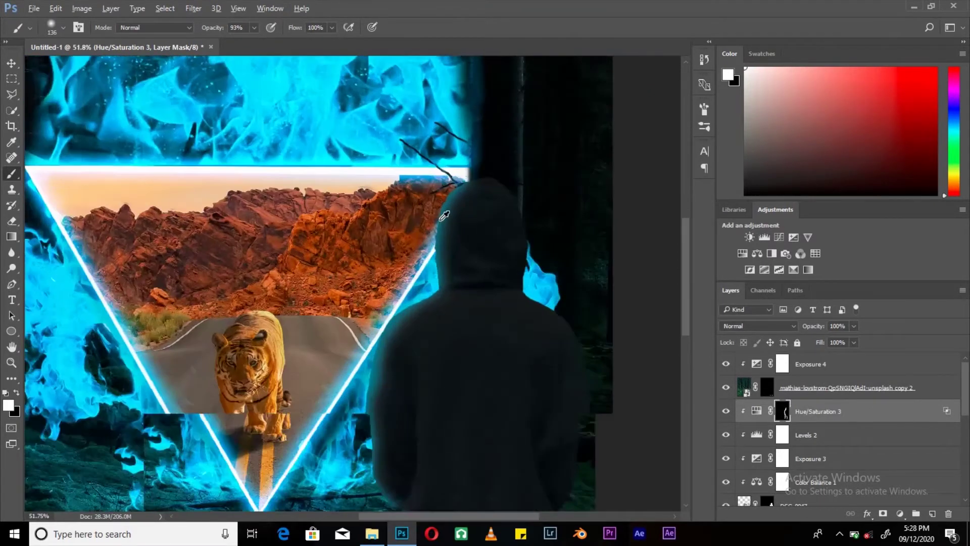
{"action": "key", "text": "x"}
{"action": "key", "text": "ctrl+0"}
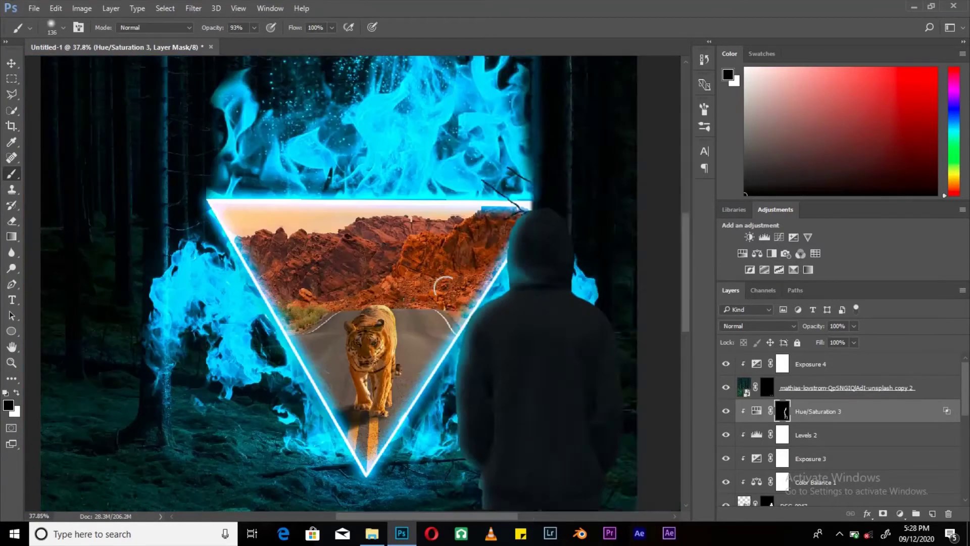
Target the Hue/Saturation 3 mask and shrink the brush to 40 pixels and smaller.
{"action": "double_click", "coordinate": [869, 411]}
{"action": "key", "text": "Escape"}
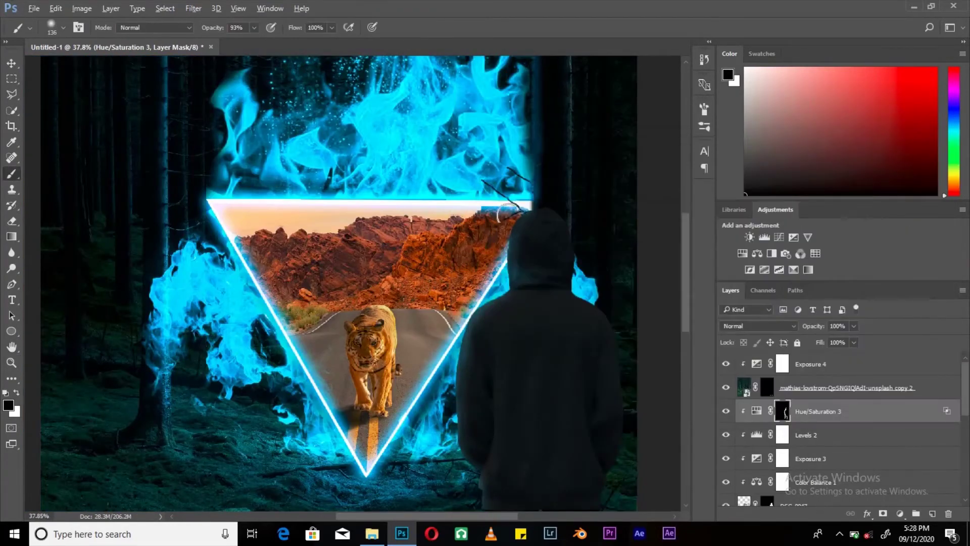
{"action": "double_click", "coordinate": [757, 413]}
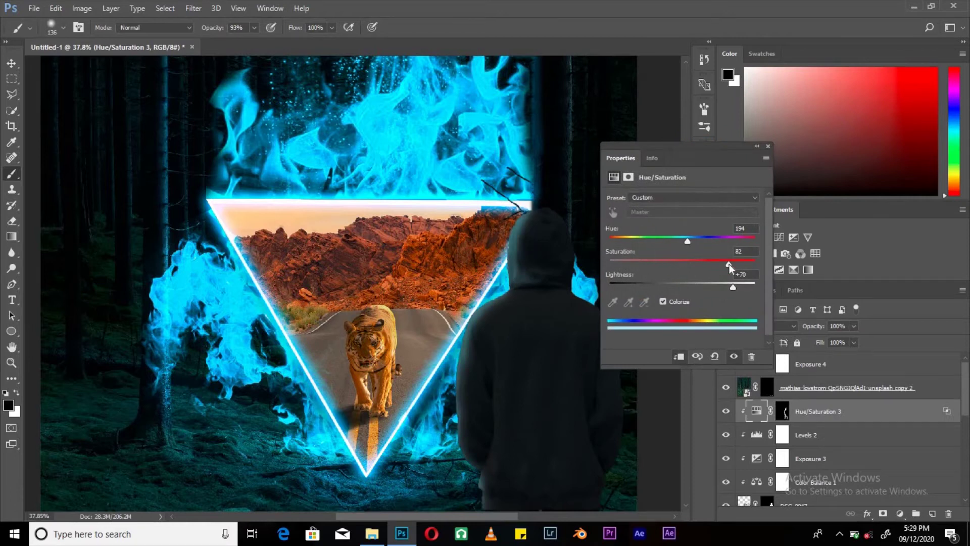
{"action": "left_click", "coordinate": [782, 411]}
{"action": "scroll", "coordinate": [499, 390], "scroll_direction": "down", "scroll_amount": 5}
{"action": "scroll", "coordinate": [470, 227], "scroll_direction": "up", "scroll_amount": 3}
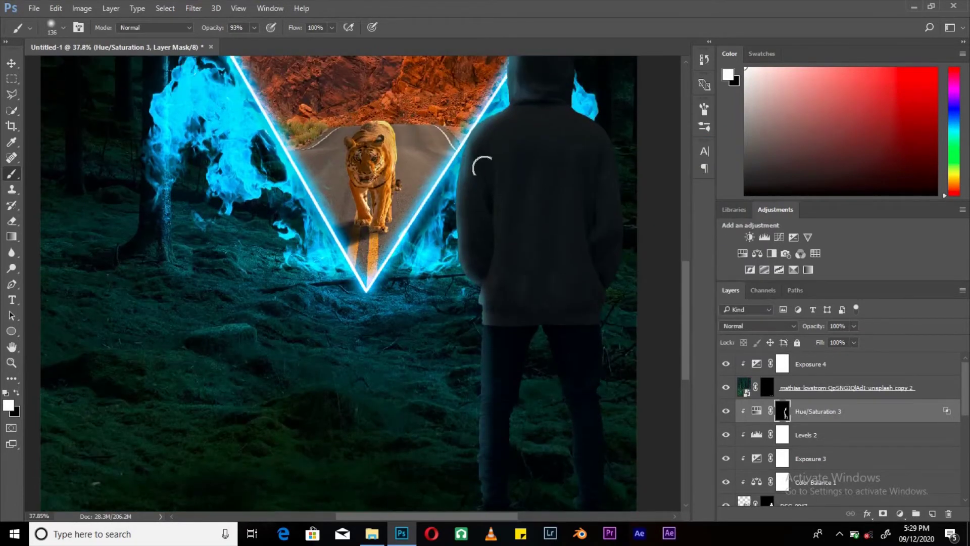
{"action": "scroll", "coordinate": [475, 207], "scroll_direction": "up", "scroll_amount": 1}
{"action": "scroll", "coordinate": [544, 177], "scroll_direction": "up", "scroll_amount": 3}
{"action": "right_click", "coordinate": [544, 177]}
{"action": "left_click_drag", "start_coordinate": [639, 130], "coordinate": [622, 130]}
{"action": "key", "text": "Return"}
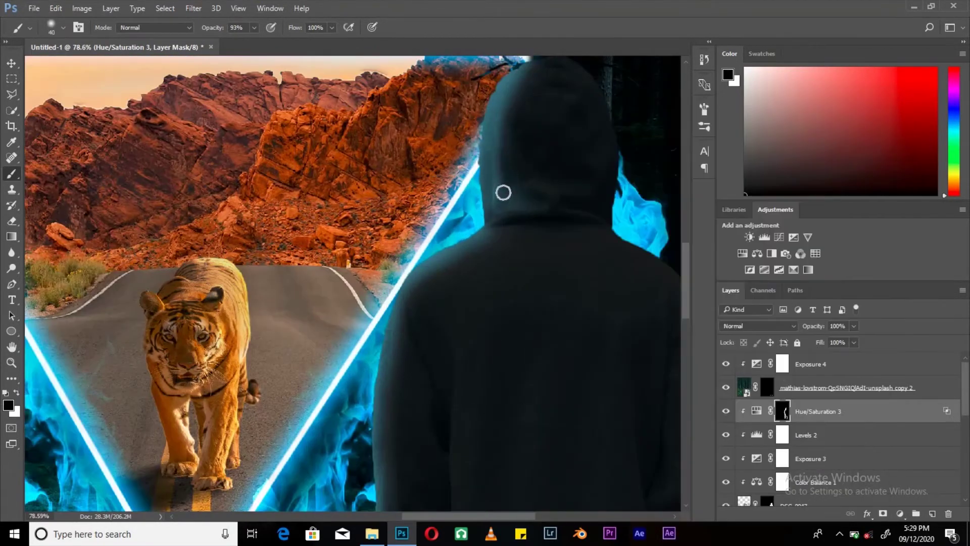
{"action": "key", "text": "bracketleft"}
{"action": "key", "text": "bracketleft"}
{"action": "key", "text": "bracketleft"}
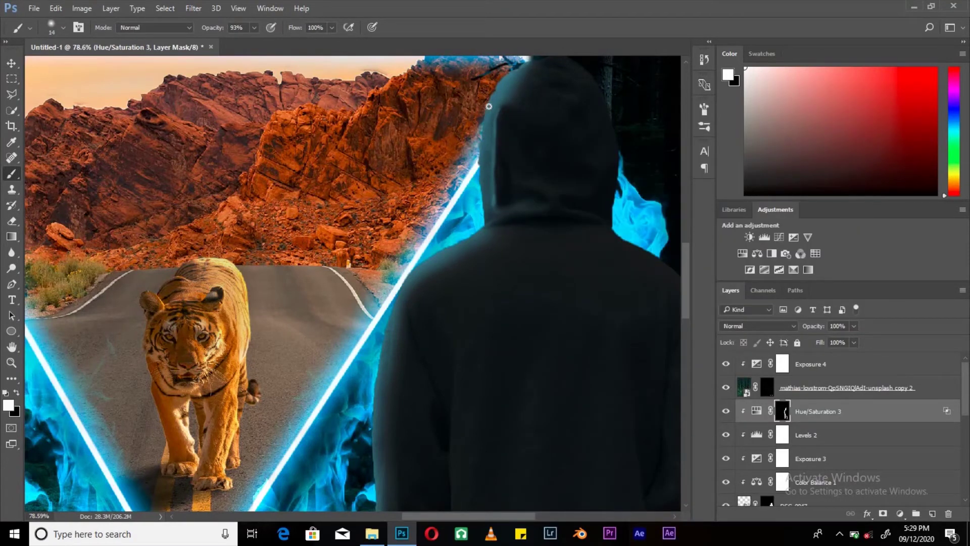
Duplicate Hue/Saturation 3 with a hidden black mask and shrink the brush to 4 pixels.
{"action": "key", "text": "ctrl+j"}
{"action": "key", "text": "ctrl+i"}
{"action": "key", "text": "ctrl+BackSpace"}
{"action": "scroll", "coordinate": [520, 113], "scroll_direction": "up", "scroll_amount": 1}
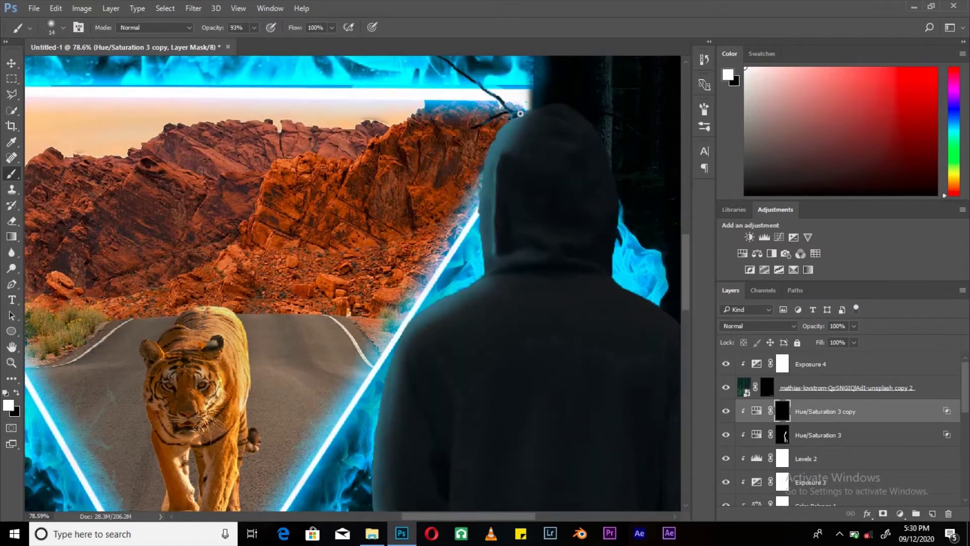
{"action": "scroll", "coordinate": [525, 114], "scroll_direction": "up", "scroll_amount": 3}
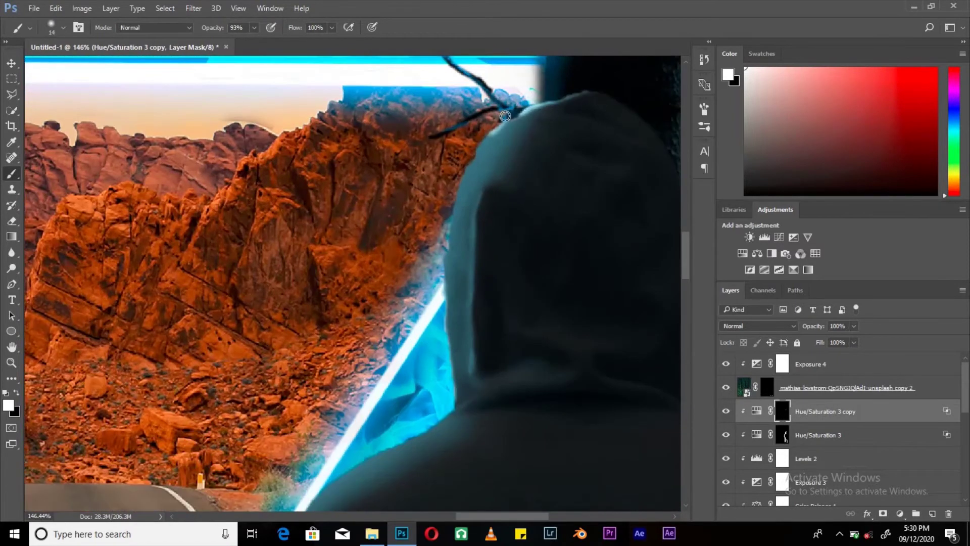
{"action": "scroll", "coordinate": [443, 320], "scroll_direction": "down", "scroll_amount": 8}
{"action": "scroll", "coordinate": [435, 326], "scroll_direction": "up", "scroll_amount": 5}
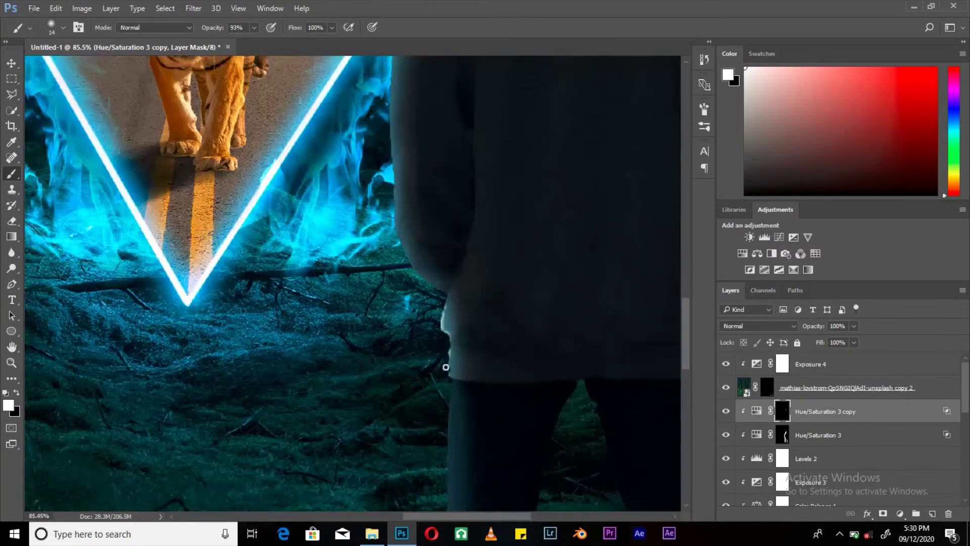
{"action": "scroll", "coordinate": [446, 367], "scroll_direction": "up", "scroll_amount": 4}
{"action": "key", "text": "bracketleft"}
Paint white on the copy's mask along the hooded figure's left edge and legs.
{"action": "scroll", "coordinate": [455, 373], "scroll_direction": "up", "scroll_amount": 1}
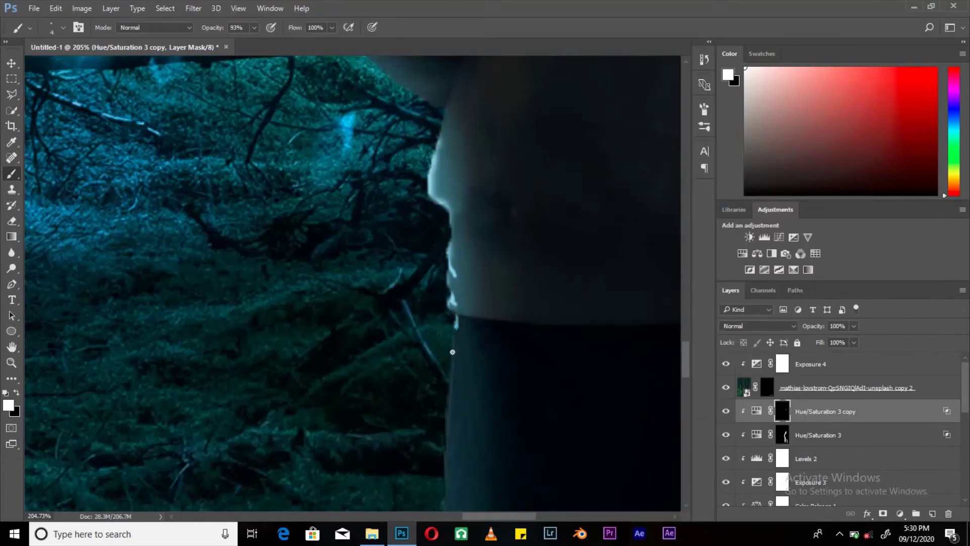
{"action": "scroll", "coordinate": [451, 349], "scroll_direction": "down", "scroll_amount": 6}
{"action": "scroll", "coordinate": [453, 238], "scroll_direction": "up", "scroll_amount": 7}
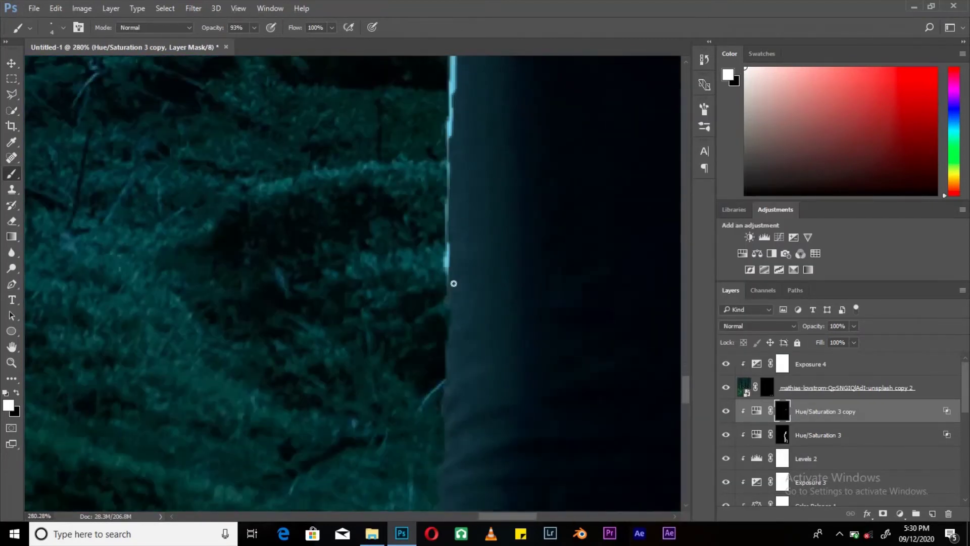
{"action": "scroll", "coordinate": [450, 304], "scroll_direction": "down", "scroll_amount": 3}
{"action": "key", "text": "alt+d"}
{"action": "key", "text": "Escape"}
{"action": "key", "text": "x"}
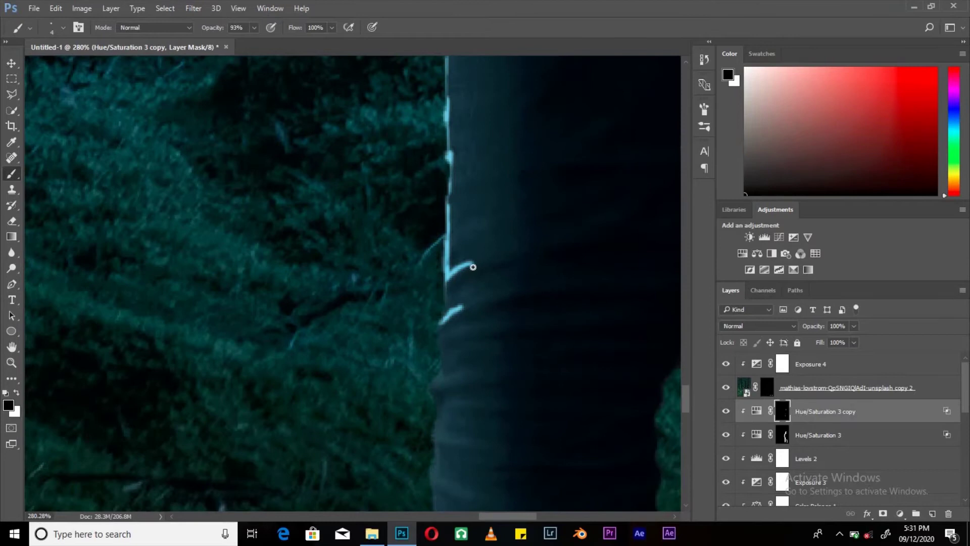
{"action": "scroll", "coordinate": [440, 253], "scroll_direction": "down", "scroll_amount": 3}
{"action": "key", "text": "x"}
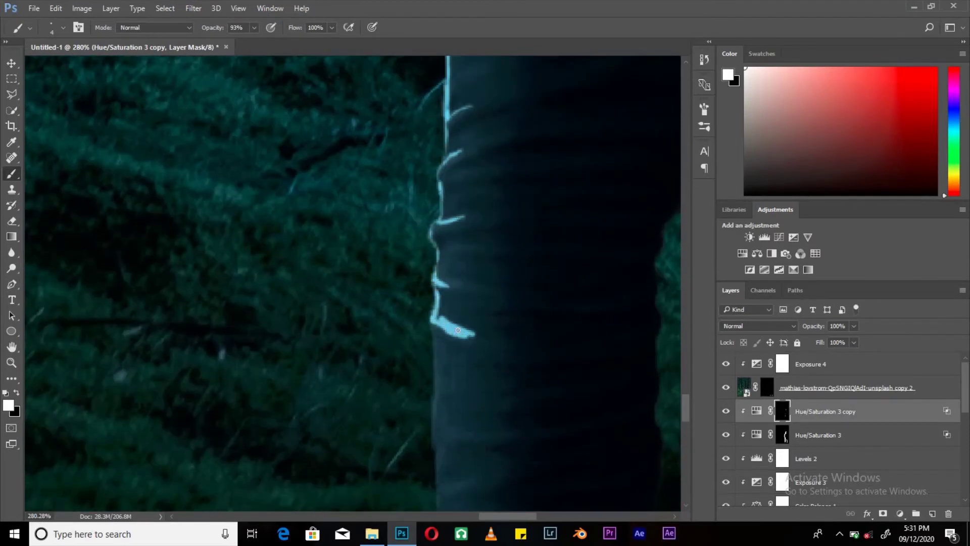
{"action": "scroll", "coordinate": [455, 328], "scroll_direction": "down", "scroll_amount": 2}
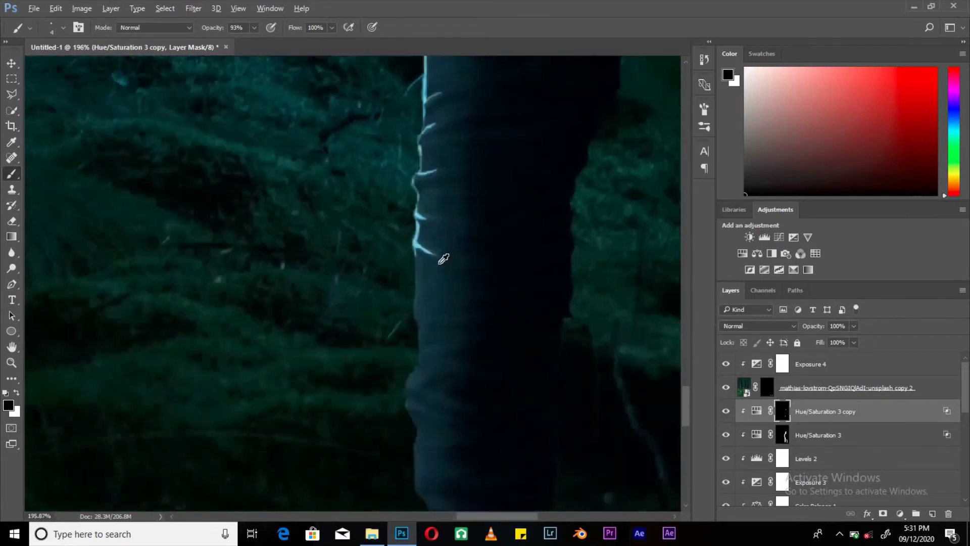
{"action": "left_click_drag", "start_coordinate": [406, 442], "coordinate": [397, 457]}
{"action": "scroll", "coordinate": [404, 354], "scroll_direction": "down", "scroll_amount": 4}
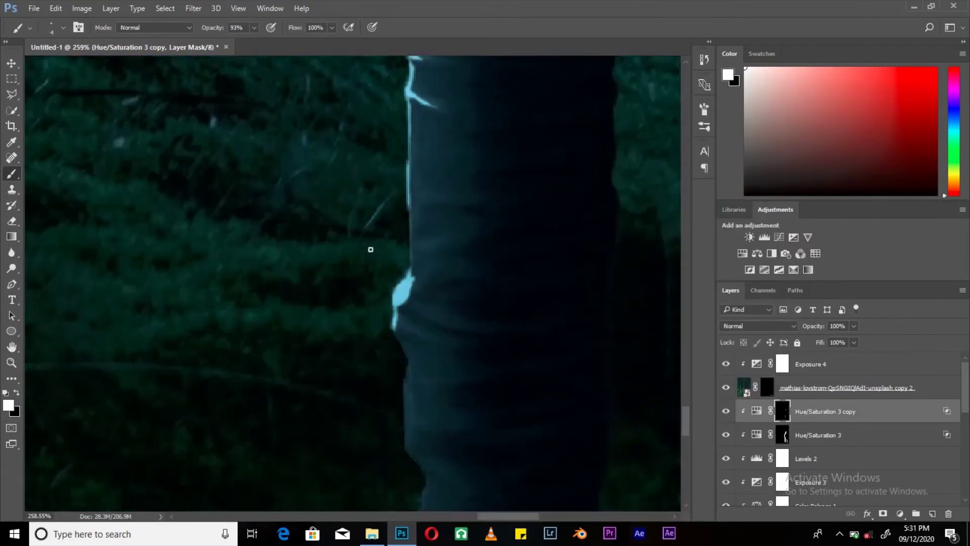
{"action": "left_click_drag", "start_coordinate": [399, 271], "coordinate": [407, 305]}
{"action": "left_click_drag", "start_coordinate": [423, 461], "coordinate": [427, 478]}
At 52% brush opacity, tone down the blue glow along the leg's edge.
{"action": "scroll", "coordinate": [423, 461], "scroll_direction": "down", "scroll_amount": 2}
{"action": "scroll", "coordinate": [405, 405], "scroll_direction": "down", "scroll_amount": 2}
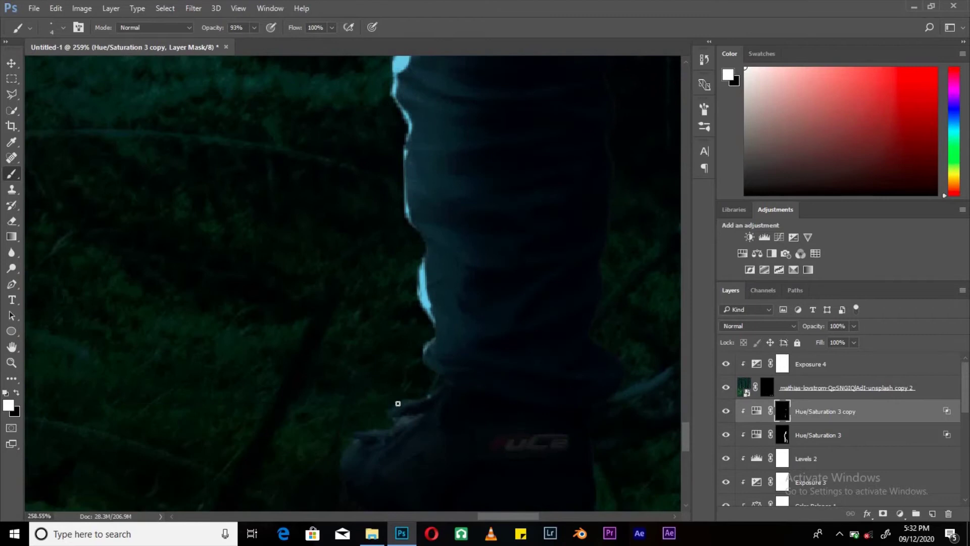
{"action": "scroll", "coordinate": [346, 446], "scroll_direction": "down", "scroll_amount": 5}
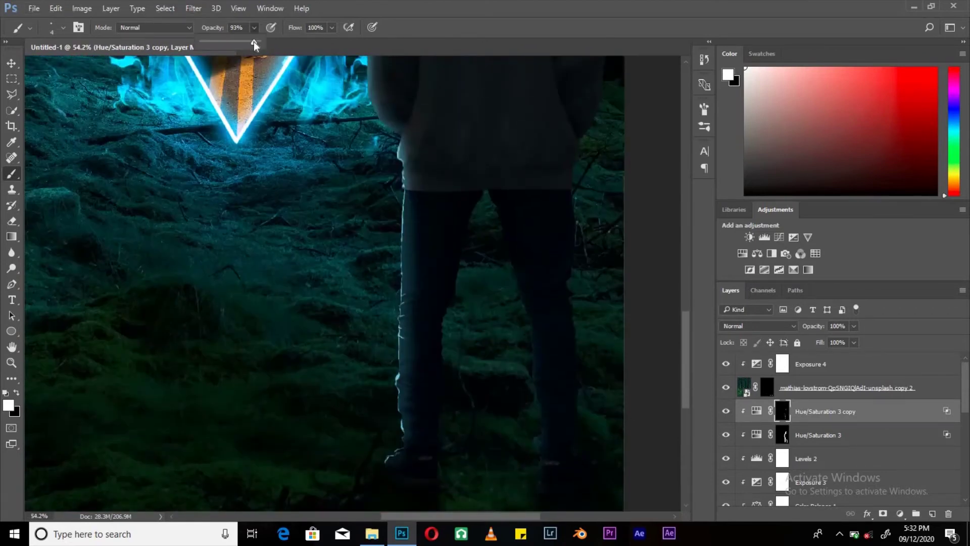
{"action": "scroll", "coordinate": [354, 303], "scroll_direction": "up", "scroll_amount": 5}
{"action": "right_click", "coordinate": [429, 101]}
{"action": "key", "text": "Escape"}
{"action": "key", "text": "5"}
{"action": "key", "text": "2"}
{"action": "key", "text": "x"}
{"action": "left_click_drag", "start_coordinate": [354, 339], "coordinate": [361, 345]}
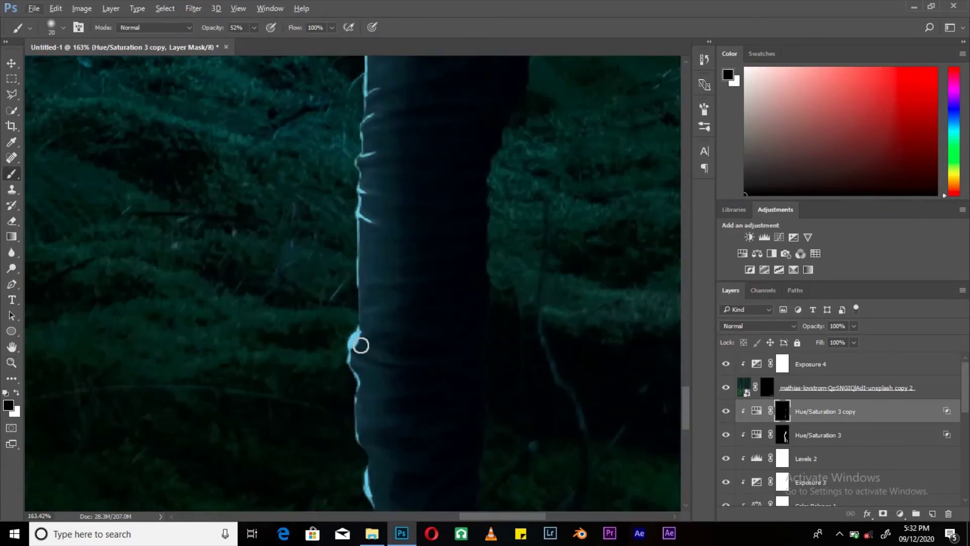
{"action": "key", "text": "x"}
{"action": "scroll", "coordinate": [372, 354], "scroll_direction": "up", "scroll_amount": 1}
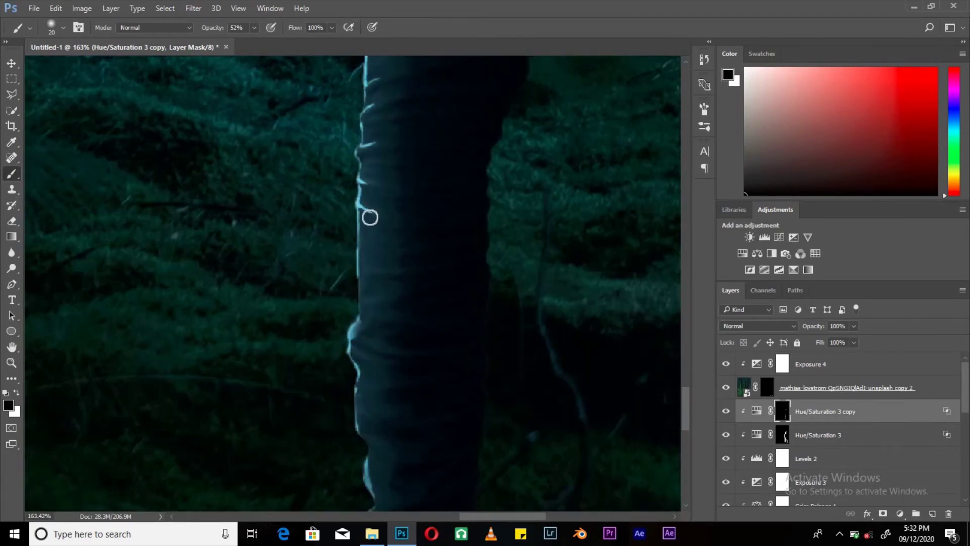
{"action": "left_click_drag", "start_coordinate": [235, 42], "coordinate": [237, 42]}
{"action": "key", "text": "x"}
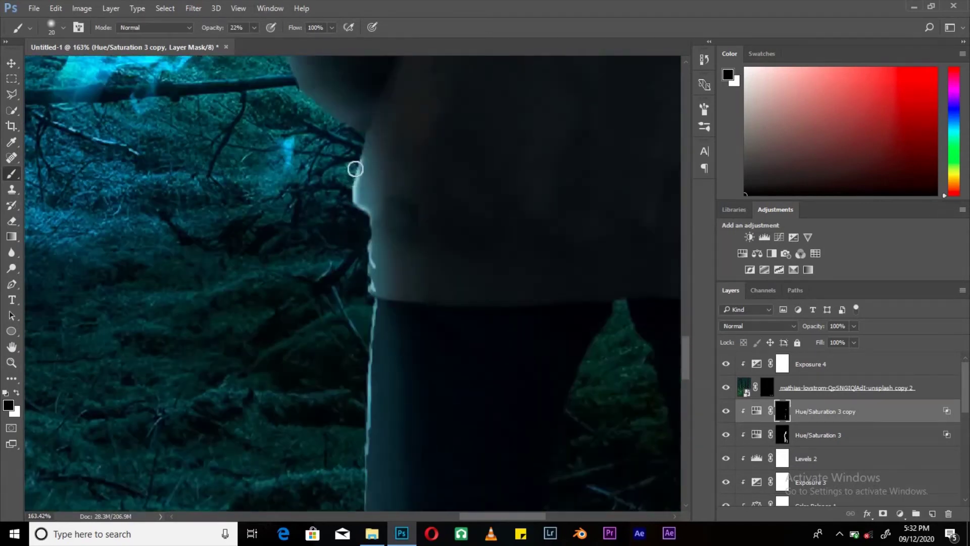
Switch to a smaller brush at 37%, then 21% opacity, for fine mask detail.
{"action": "scroll", "coordinate": [355, 167], "scroll_direction": "up", "scroll_amount": 8}
{"action": "key", "text": "bracketleft"}
{"action": "key", "text": "bracketleft"}
{"action": "key", "text": "bracketleft"}
{"action": "key", "text": "3"}
{"action": "key", "text": "7"}
{"action": "scroll", "coordinate": [258, 148], "scroll_direction": "down", "scroll_amount": 1}
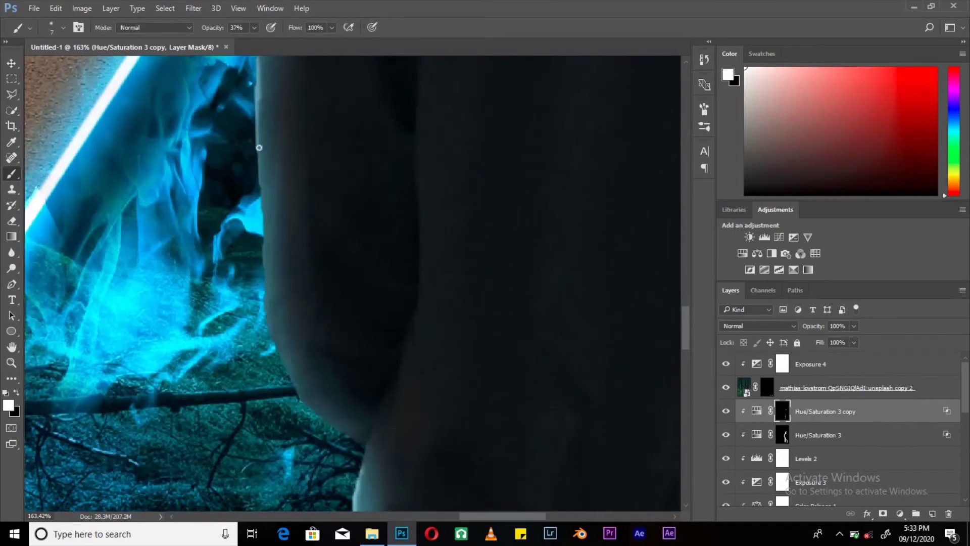
{"action": "scroll", "coordinate": [385, 408], "scroll_direction": "down", "scroll_amount": 3}
{"action": "scroll", "coordinate": [386, 407], "scroll_direction": "down", "scroll_amount": 4}
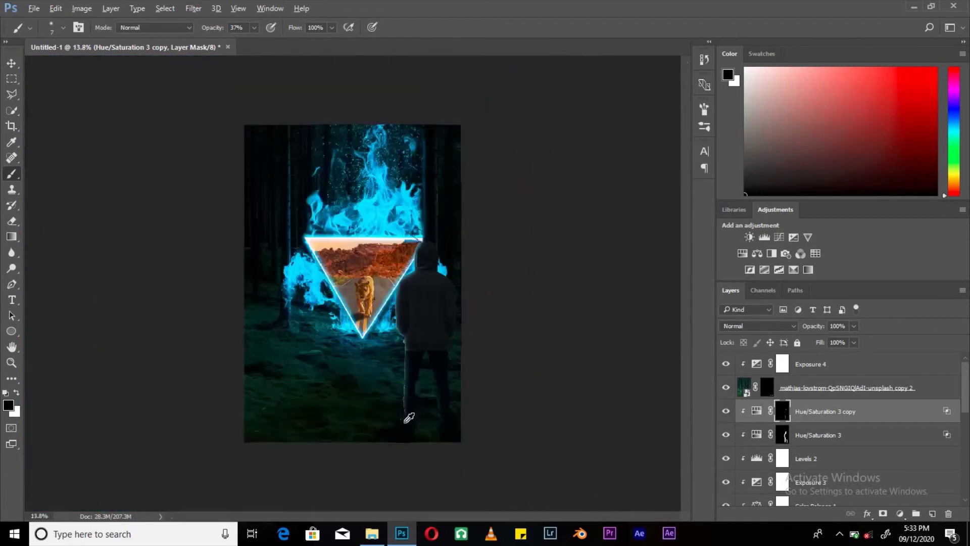
{"action": "scroll", "coordinate": [244, 247], "scroll_direction": "up", "scroll_amount": 4}
{"action": "key", "text": "2"}
{"action": "key", "text": "1"}
{"action": "right_click", "coordinate": [244, 248]}
{"action": "key", "text": "Escape"}
{"action": "scroll", "coordinate": [423, 253], "scroll_direction": "down", "scroll_amount": 1}
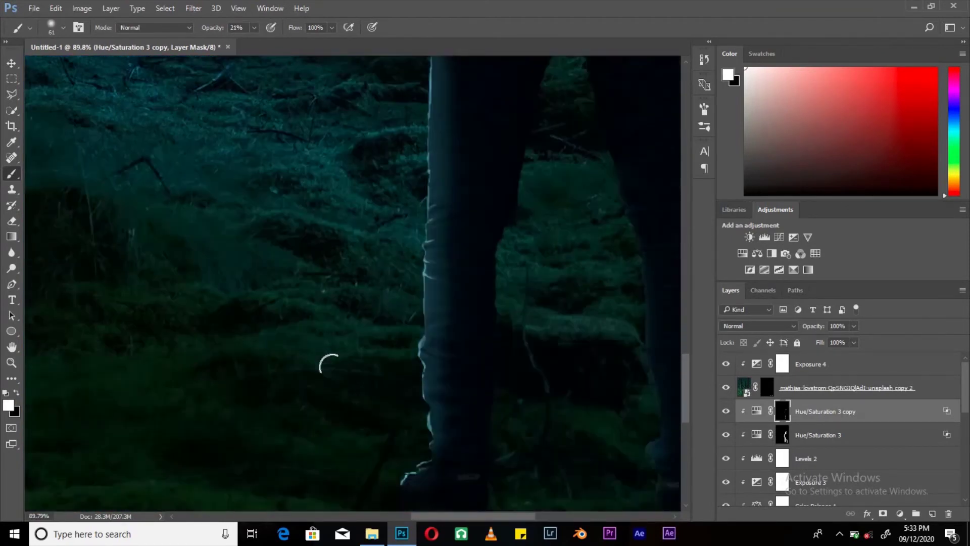
{"action": "scroll", "coordinate": [330, 364], "scroll_direction": "down", "scroll_amount": 2}
{"action": "key", "text": "alt+bracketleft"}
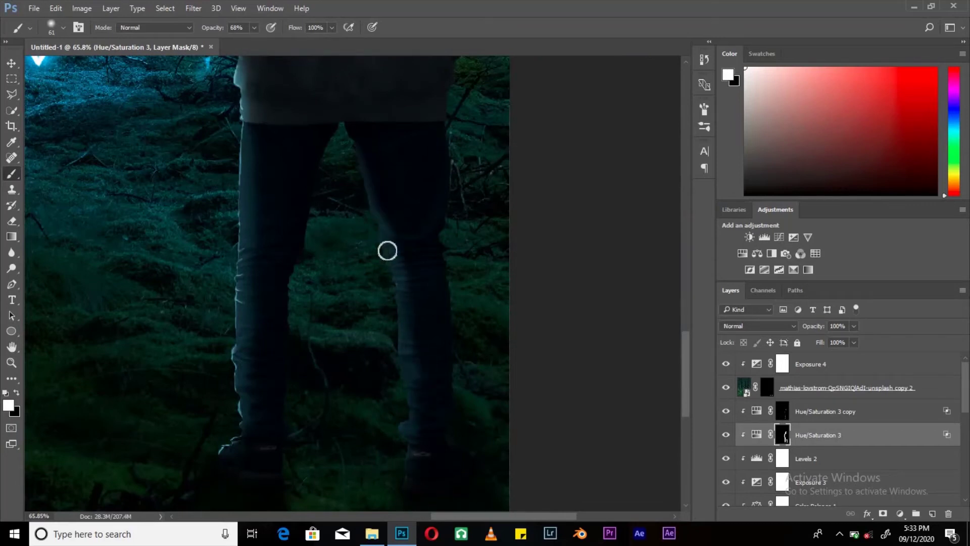
Paint the mask over the figure's right leg, then enlarge the brush.
{"action": "left_click_drag", "start_coordinate": [372, 205], "coordinate": [417, 432]}
{"action": "right_click", "coordinate": [433, 93]}
{"action": "left_click_drag", "start_coordinate": [505, 125], "coordinate": [520, 125]}
{"action": "key", "text": "Return"}
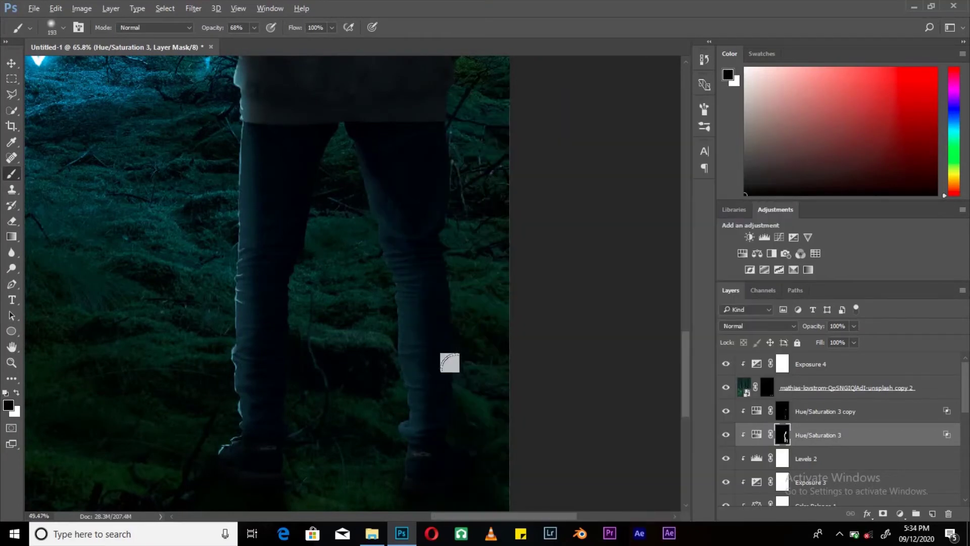
{"action": "scroll", "coordinate": [494, 256], "scroll_direction": "down", "scroll_amount": 3}
{"action": "scroll", "coordinate": [377, 138], "scroll_direction": "up", "scroll_amount": 5}
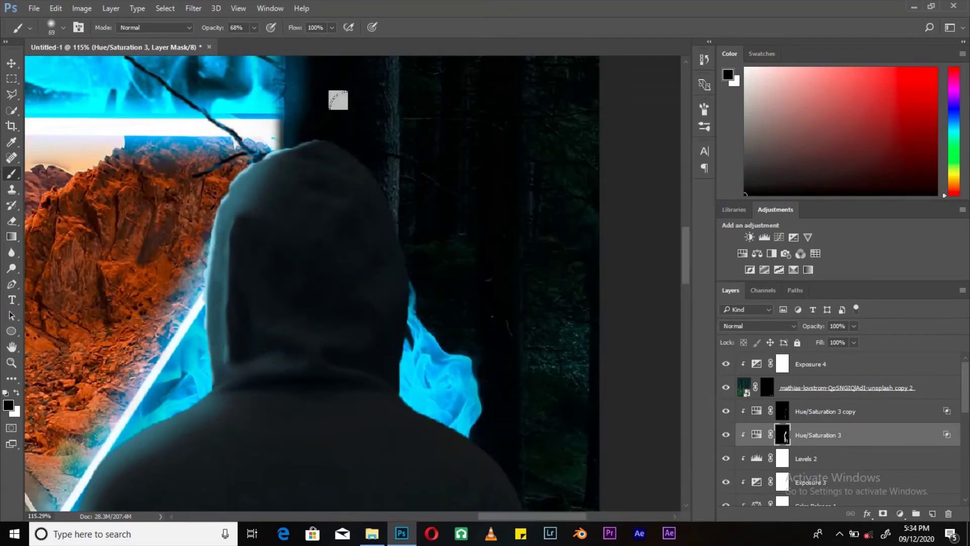
{"action": "scroll", "coordinate": [452, 263], "scroll_direction": "down", "scroll_amount": 3}
{"action": "scroll", "coordinate": [494, 125], "scroll_direction": "up", "scroll_amount": 3}
{"action": "key", "text": "alt+bracketright"}
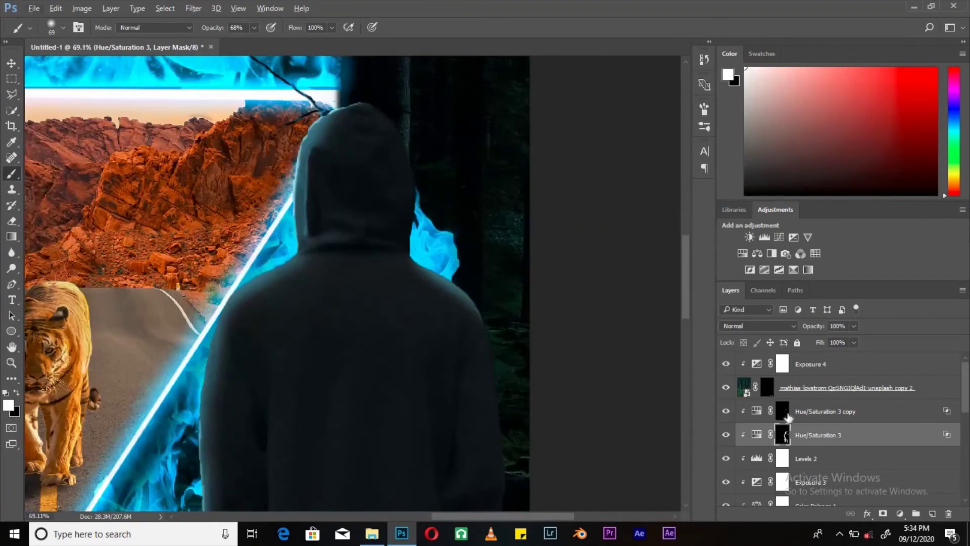
Soften the leg glow with brush opacity at 48%, then 6%.
{"action": "right_click", "coordinate": [448, 94]}
{"action": "key", "text": "Return"}
{"action": "scroll", "coordinate": [431, 310], "scroll_direction": "down", "scroll_amount": 2}
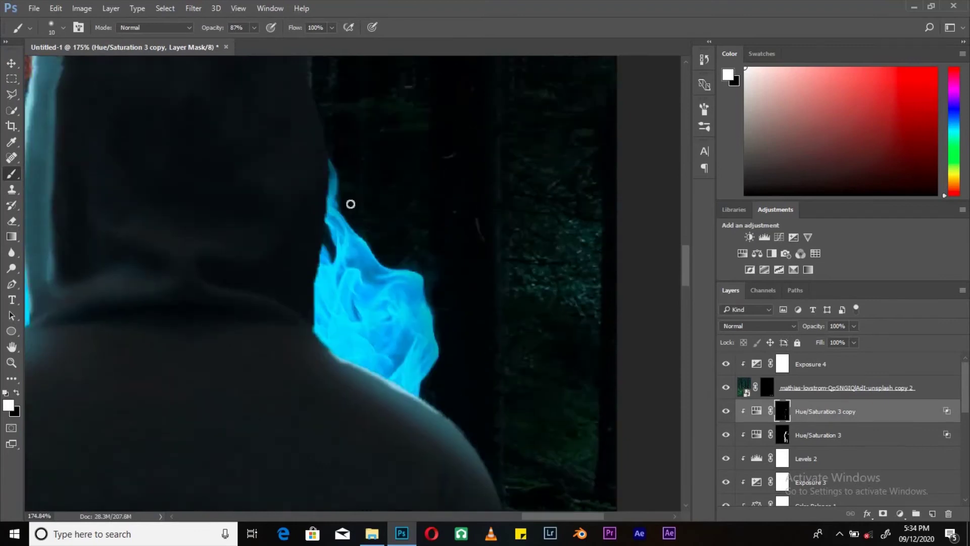
{"action": "scroll", "coordinate": [433, 307], "scroll_direction": "down", "scroll_amount": 3}
{"action": "scroll", "coordinate": [349, 455], "scroll_direction": "up", "scroll_amount": 5}
{"action": "key", "text": "4"}
{"action": "key", "text": "8"}
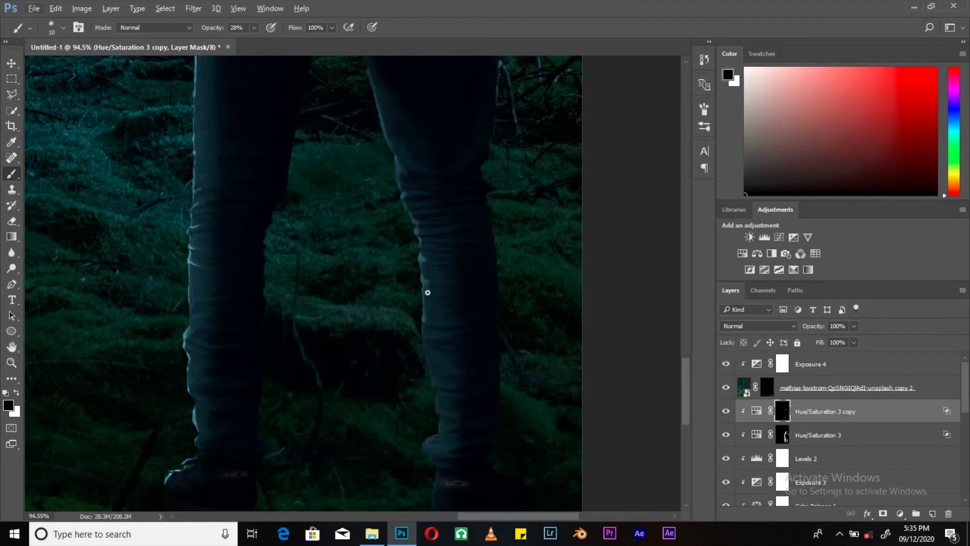
{"action": "scroll", "coordinate": [430, 457], "scroll_direction": "down", "scroll_amount": 3}
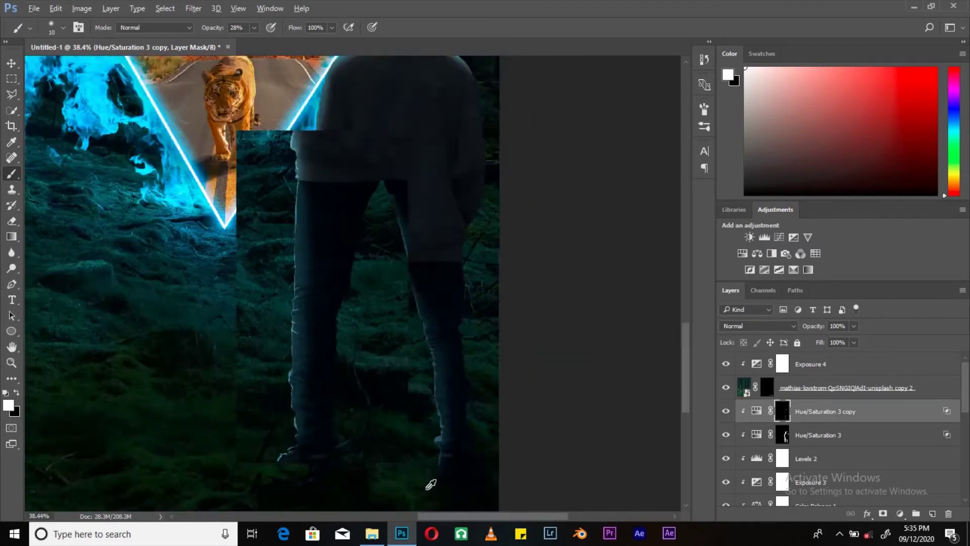
{"action": "key", "text": "0"}
{"action": "key", "text": "6"}
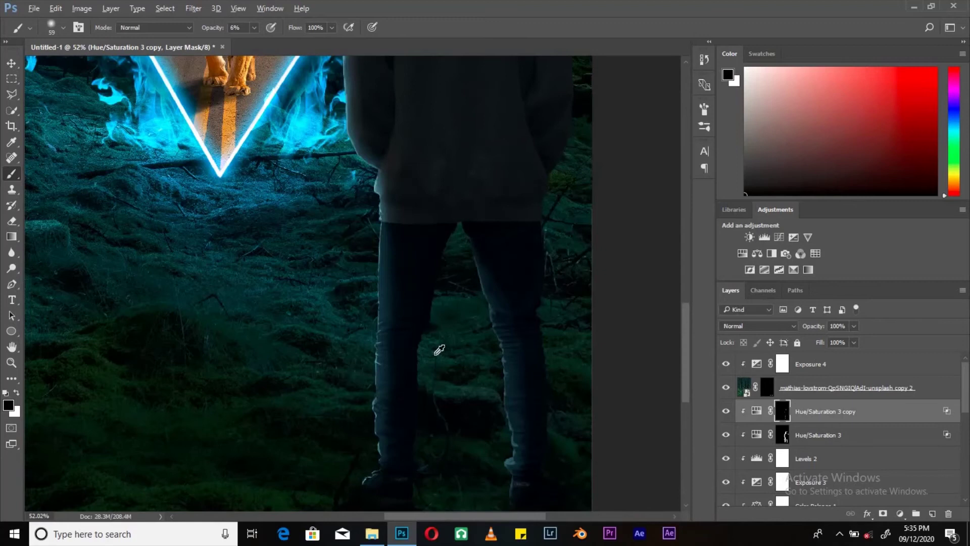
{"action": "scroll", "coordinate": [440, 350], "scroll_direction": "down", "scroll_amount": 5}
Group Exposure 3, Color Balance 1 and DSC_0047 into a group named 'person'.
{"action": "scroll", "coordinate": [800, 431], "scroll_direction": "down", "scroll_amount": 3}
{"action": "left_click", "coordinate": [812, 412], "text": "shift"}
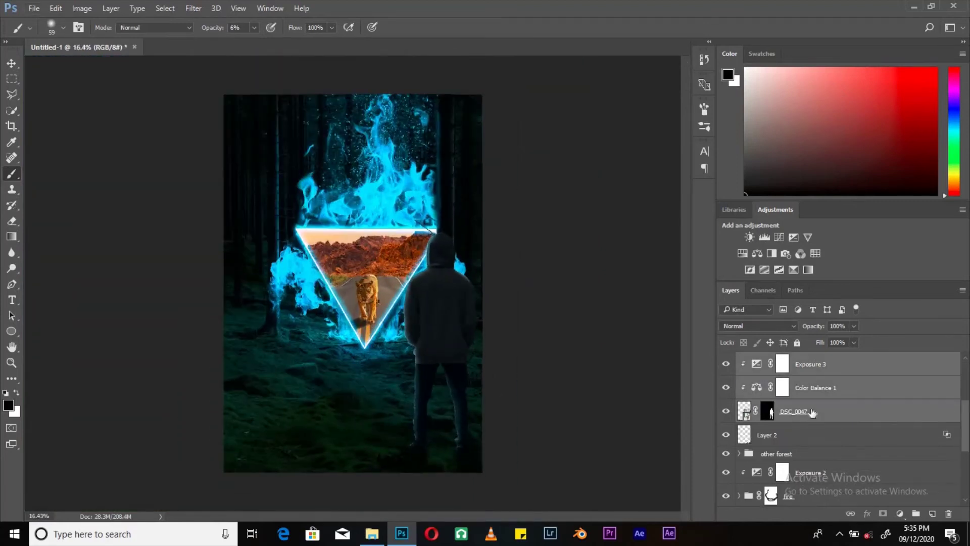
{"action": "key", "text": "ctrl+g"}
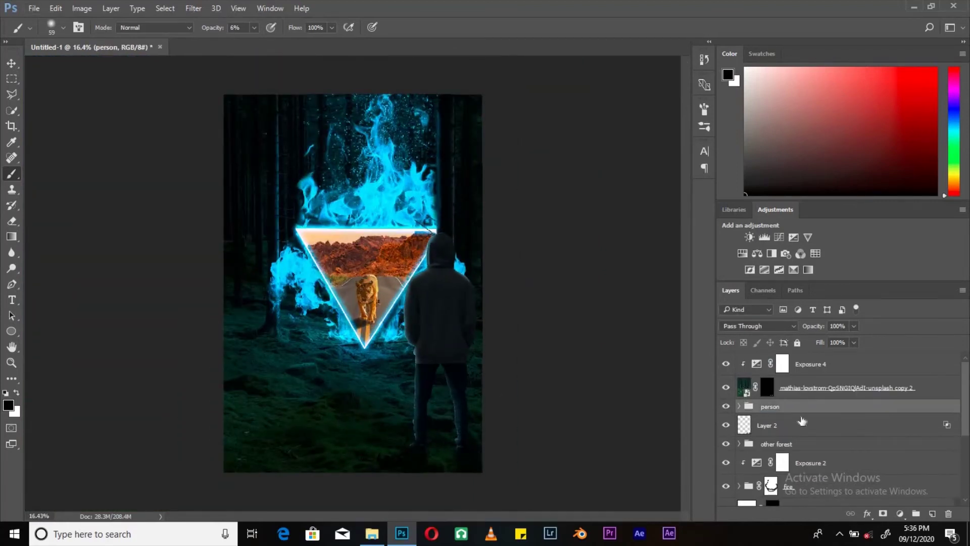
Place the lamp-639489 photo onto the canvas above the 'person' group.
{"action": "scroll", "coordinate": [407, 261], "scroll_direction": "down", "scroll_amount": 1}
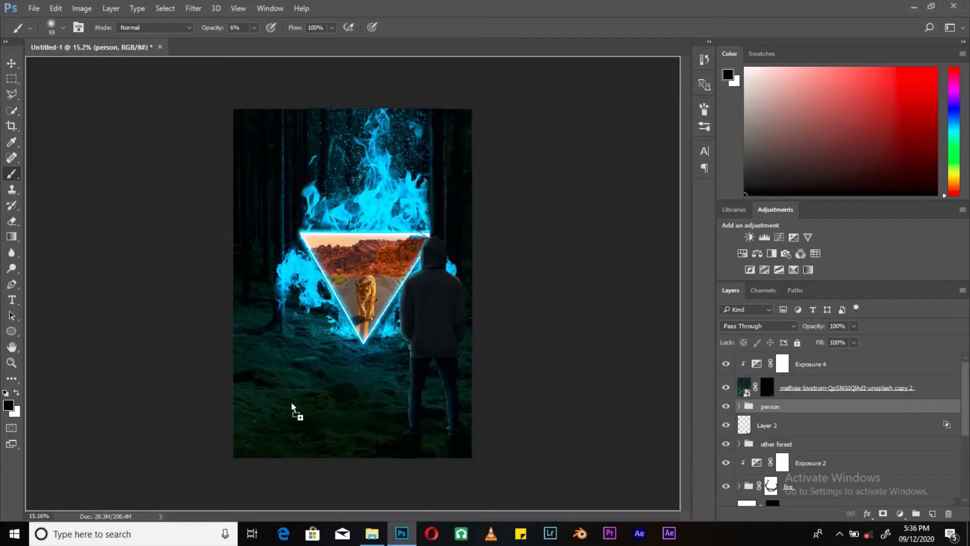
{"action": "left_click_drag", "start_coordinate": [292, 407], "coordinate": [324, 354]}
{"action": "scroll", "coordinate": [352, 304], "scroll_direction": "up", "scroll_amount": 2}
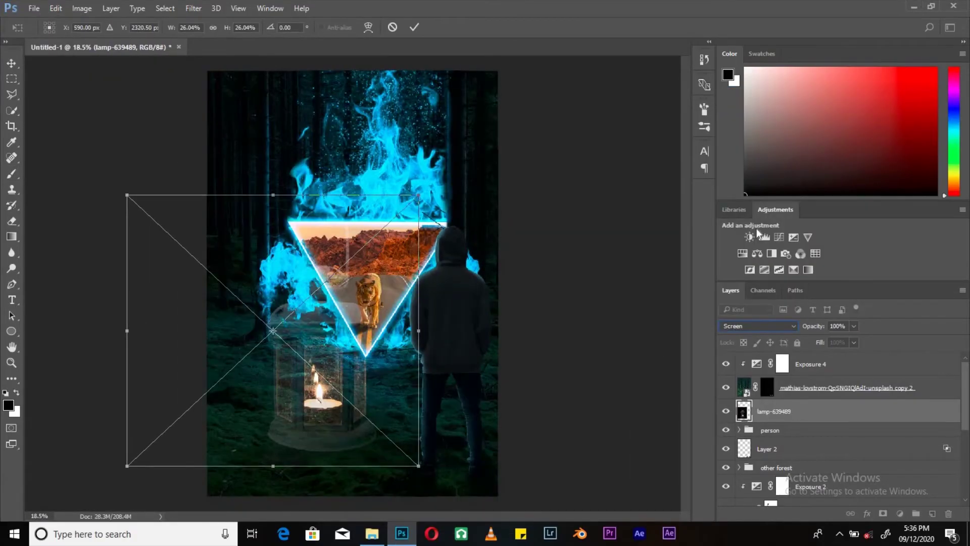
{"action": "key", "text": "Return"}
{"action": "key", "text": "b"}
{"action": "key", "text": "Escape"}
{"action": "scroll", "coordinate": [299, 261], "scroll_direction": "up", "scroll_amount": 3}
Quick-select the lantern off its black background, excluding the gap inside the handle.
{"action": "key", "text": "w"}
{"action": "scroll", "coordinate": [374, 266], "scroll_direction": "down", "scroll_amount": 1}
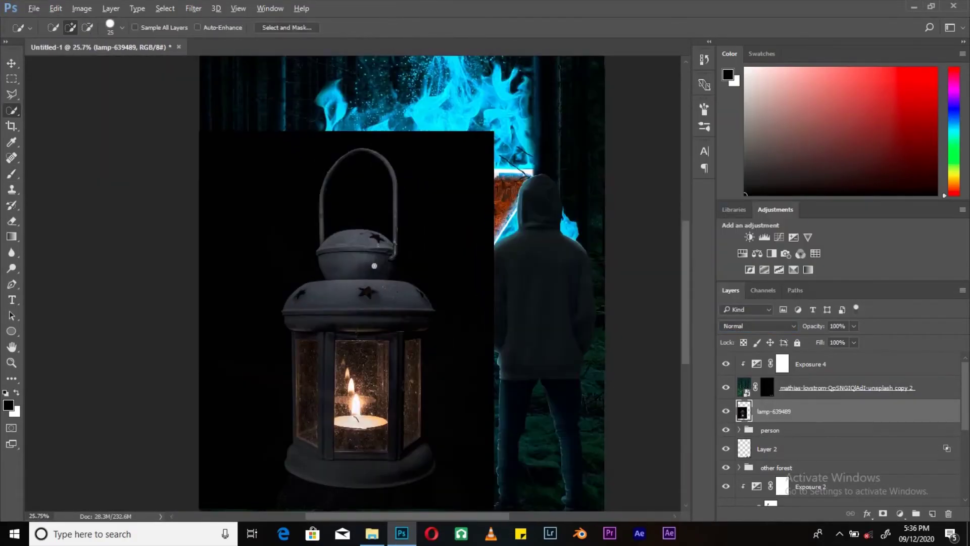
{"action": "left_click_drag", "start_coordinate": [405, 470], "coordinate": [471, 305]}
{"action": "scroll", "coordinate": [449, 416], "scroll_direction": "up", "scroll_amount": 2}
{"action": "scroll", "coordinate": [251, 213], "scroll_direction": "up", "scroll_amount": 2}
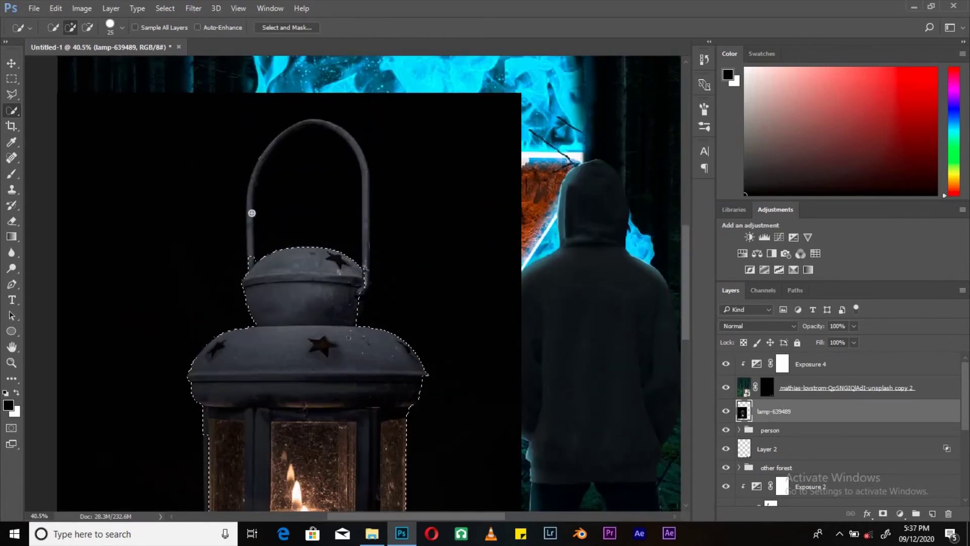
{"action": "scroll", "coordinate": [369, 230], "scroll_direction": "up", "scroll_amount": 2}
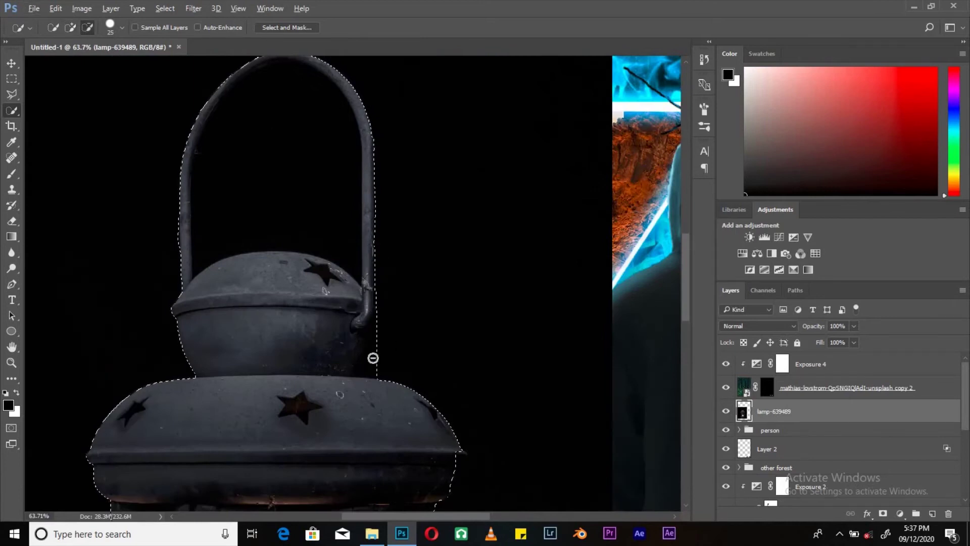
{"action": "scroll", "coordinate": [268, 299], "scroll_direction": "up", "scroll_amount": 2}
{"action": "left_click_drag", "start_coordinate": [281, 289], "coordinate": [237, 172]}
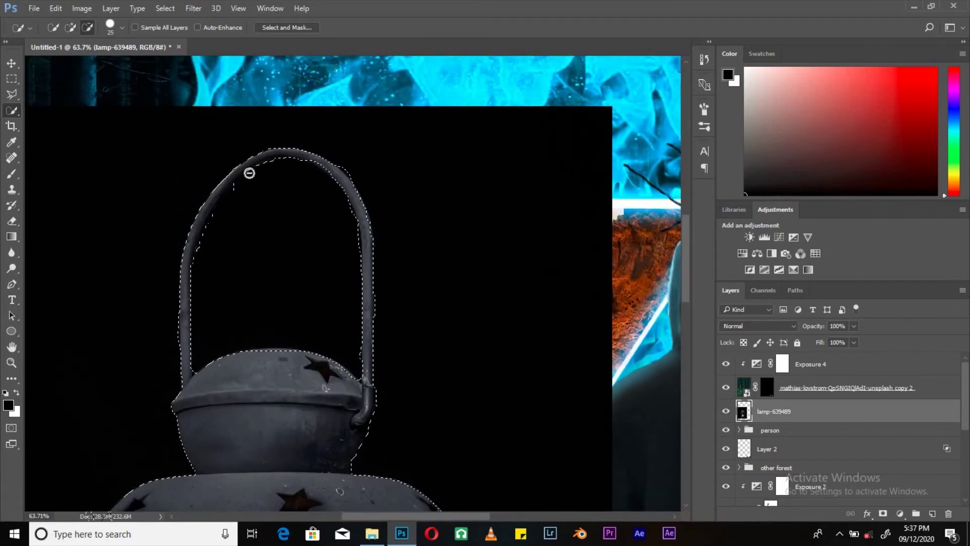
Refine the lantern selection with a much smaller Quick Selection brush.
{"action": "scroll", "coordinate": [372, 390], "scroll_direction": "down", "scroll_amount": 1}
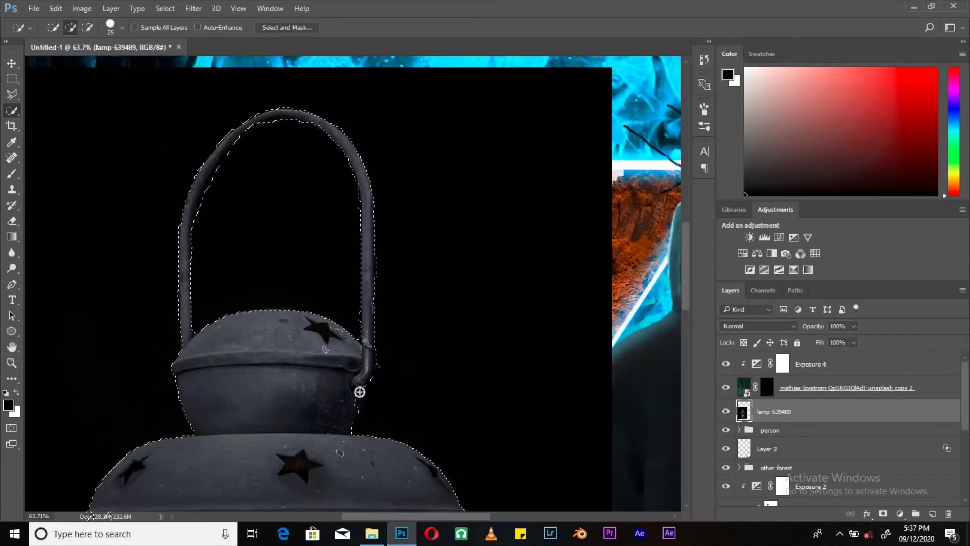
{"action": "scroll", "coordinate": [357, 354], "scroll_direction": "up", "scroll_amount": 1}
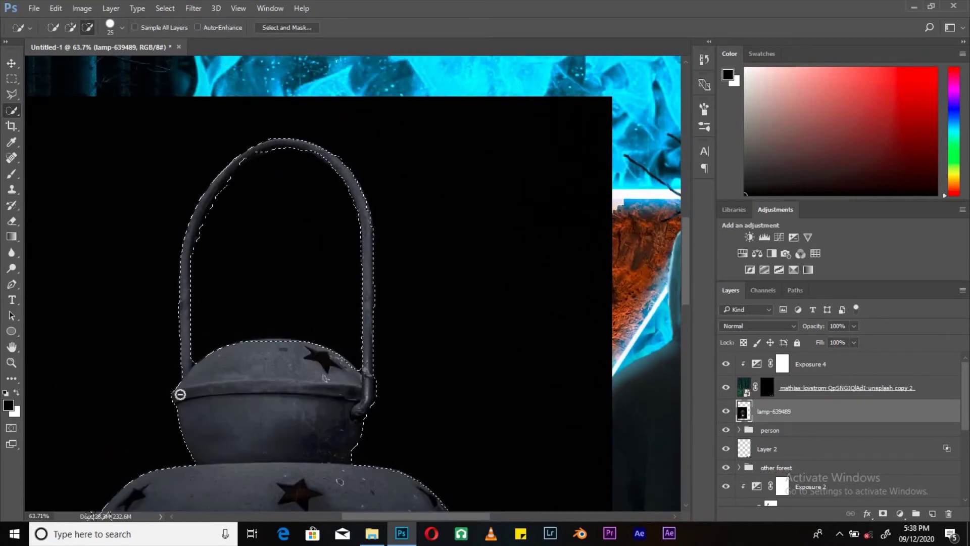
{"action": "scroll", "coordinate": [181, 394], "scroll_direction": "down", "scroll_amount": 2}
{"action": "scroll", "coordinate": [291, 65], "scroll_direction": "up", "scroll_amount": 4}
{"action": "right_click", "coordinate": [291, 65]}
{"action": "left_click", "coordinate": [122, 27]}
{"action": "left_click", "coordinate": [233, 366]}
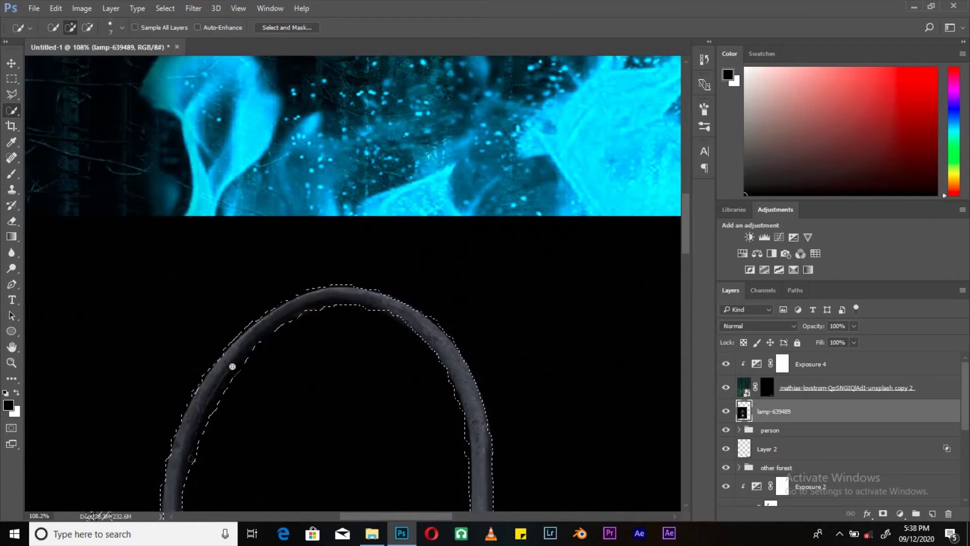
{"action": "scroll", "coordinate": [425, 347], "scroll_direction": "down", "scroll_amount": 1}
{"action": "scroll", "coordinate": [457, 347], "scroll_direction": "up", "scroll_amount": 1}
{"action": "scroll", "coordinate": [473, 368], "scroll_direction": "down", "scroll_amount": 2}
{"action": "scroll", "coordinate": [450, 340], "scroll_direction": "down", "scroll_amount": 3}
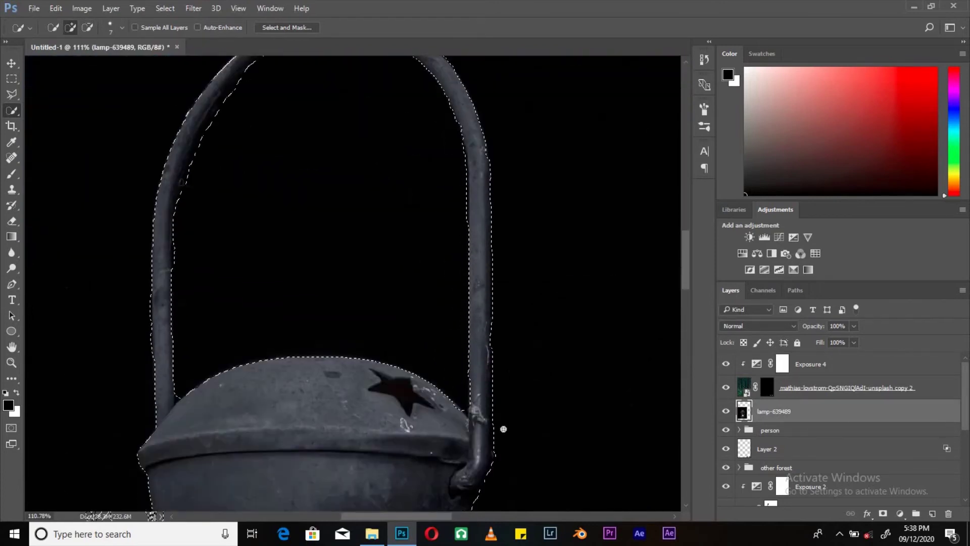
{"action": "scroll", "coordinate": [282, 177], "scroll_direction": "down", "scroll_amount": 6}
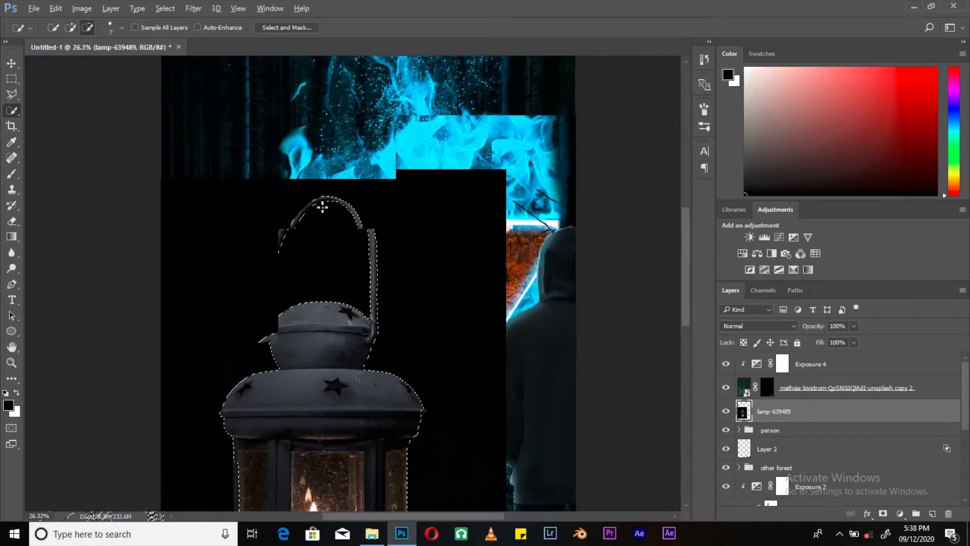
{"action": "scroll", "coordinate": [292, 386], "scroll_direction": "up", "scroll_amount": 3}
Mask the lamp layer to the lantern and shrink it onto the lower-left forest floor.
{"action": "left_click", "coordinate": [884, 515]}
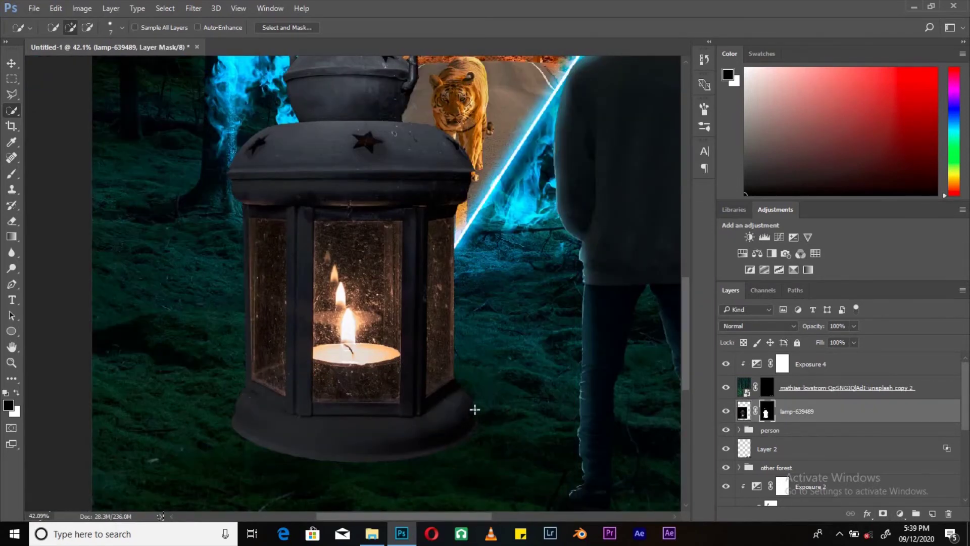
{"action": "scroll", "coordinate": [475, 408], "scroll_direction": "down", "scroll_amount": 3}
{"action": "key", "text": "ctrl+t"}
{"action": "left_click_drag", "start_coordinate": [390, 220], "coordinate": [320, 353]}
Commit the lantern's new size and add an Exposure adjustment clipped to it.
{"action": "key", "text": "Return"}
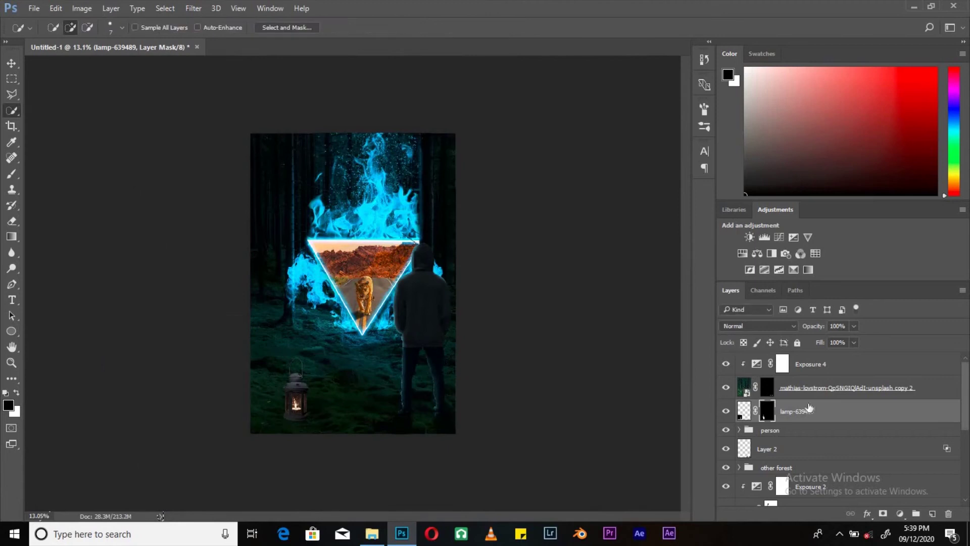
{"action": "left_click", "coordinate": [793, 237]}
{"action": "left_click", "coordinate": [768, 146]}
{"action": "left_click", "coordinate": [833, 388]}
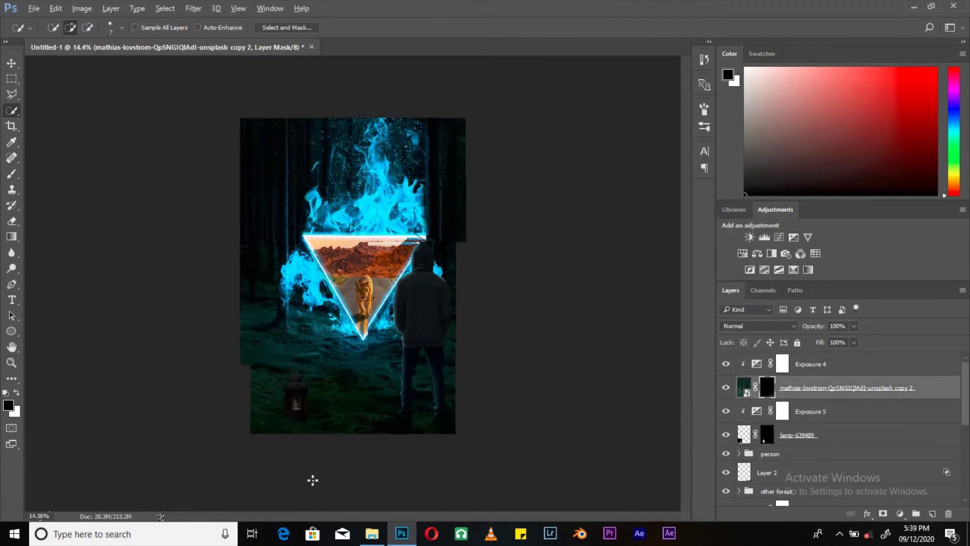
{"action": "scroll", "coordinate": [314, 479], "scroll_direction": "up", "scroll_amount": 5}
{"action": "right_click", "coordinate": [191, 271]}
{"action": "key", "text": "Escape"}
Add a Color Balance adjustment to the lantern shifting it toward cyan (Cyan-Red -39, Magenta-Green -9).
{"action": "left_click", "coordinate": [821, 433]}
{"action": "left_click", "coordinate": [757, 253]}
{"action": "left_click_drag", "start_coordinate": [666, 225], "coordinate": [644, 226]}
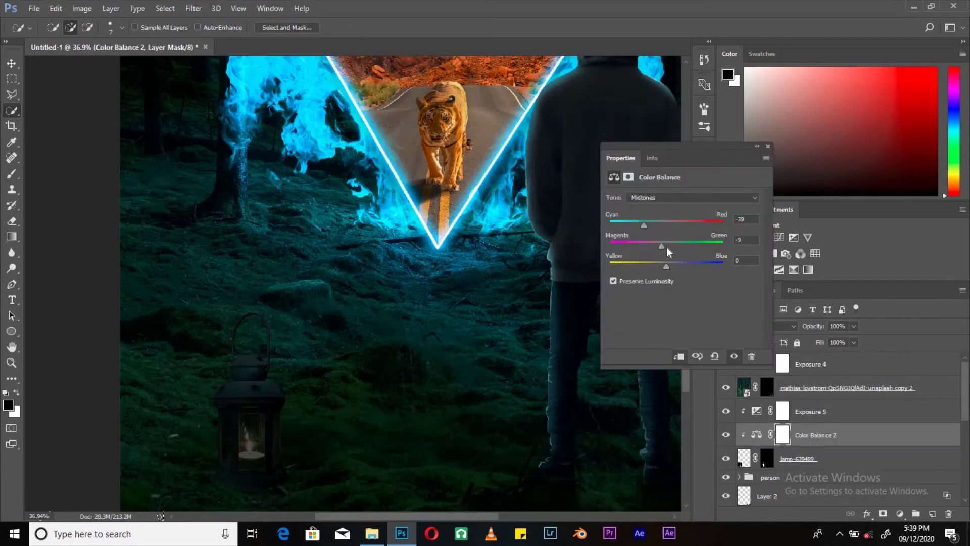
{"action": "left_click", "coordinate": [769, 146]}
{"action": "scroll", "coordinate": [342, 388], "scroll_direction": "down", "scroll_amount": 1}
Select the forest photo layer's mask and set up a black brush at 100% opacity.
{"action": "left_click", "coordinate": [834, 387]}
{"action": "key", "text": "b"}
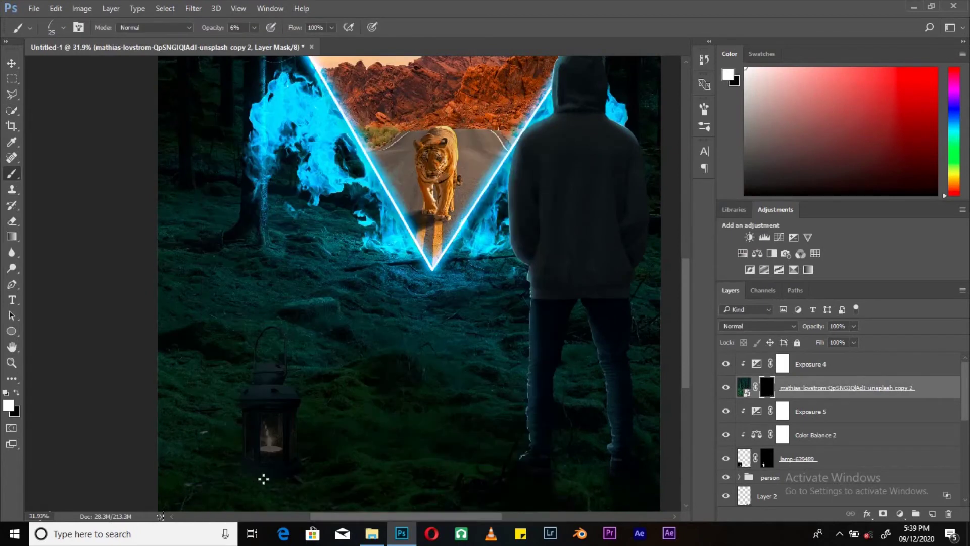
{"action": "scroll", "coordinate": [264, 479], "scroll_direction": "up", "scroll_amount": 1}
{"action": "scroll", "coordinate": [275, 481], "scroll_direction": "up", "scroll_amount": 3}
{"action": "scroll", "coordinate": [286, 418], "scroll_direction": "down", "scroll_amount": 3}
{"action": "scroll", "coordinate": [244, 445], "scroll_direction": "up", "scroll_amount": 3}
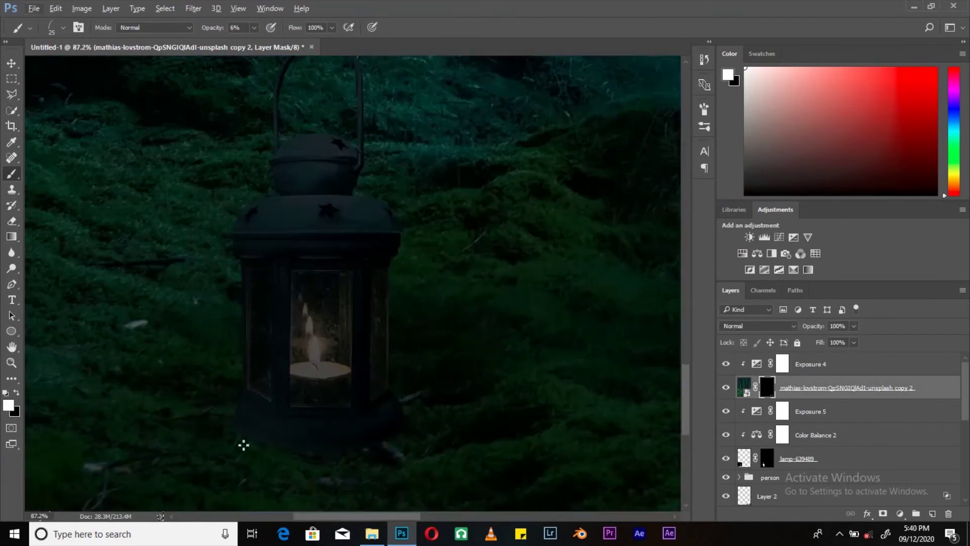
{"action": "right_click", "coordinate": [399, 433]}
{"action": "key", "text": "Escape"}
{"action": "right_click", "coordinate": [172, 251]}
{"action": "key", "text": "Escape"}
{"action": "key", "text": "x"}
{"action": "key", "text": "0"}
Choose a 47-pixel soft brush for masking and fit the composition in view.
{"action": "right_click", "coordinate": [304, 354]}
{"action": "double_click", "coordinate": [319, 465]}
{"action": "right_click", "coordinate": [314, 462]}
{"action": "key", "text": "Escape"}
{"action": "right_click", "coordinate": [279, 440]}
{"action": "left_click", "coordinate": [358, 124]}
{"action": "key", "text": "Escape"}
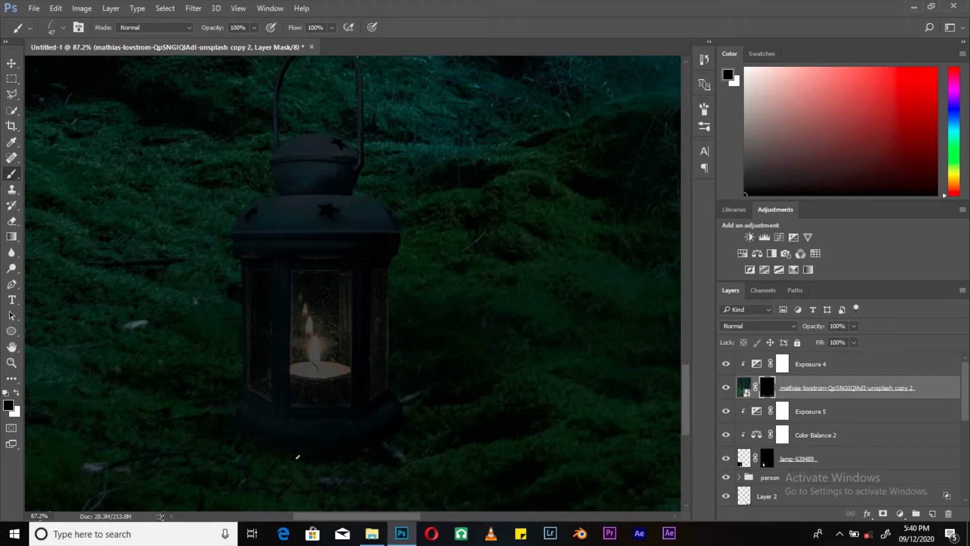
{"action": "key", "text": "ctrl+0"}
Resize the lantern on Layer 2 and select the Exposure 5 mask for painting.
{"action": "scroll", "coordinate": [834, 429], "scroll_direction": "down", "scroll_amount": 3}
{"action": "left_click", "coordinate": [768, 425]}
{"action": "right_click", "coordinate": [376, 96]}
{"action": "left_click", "coordinate": [458, 126]}
{"action": "key", "text": "Escape"}
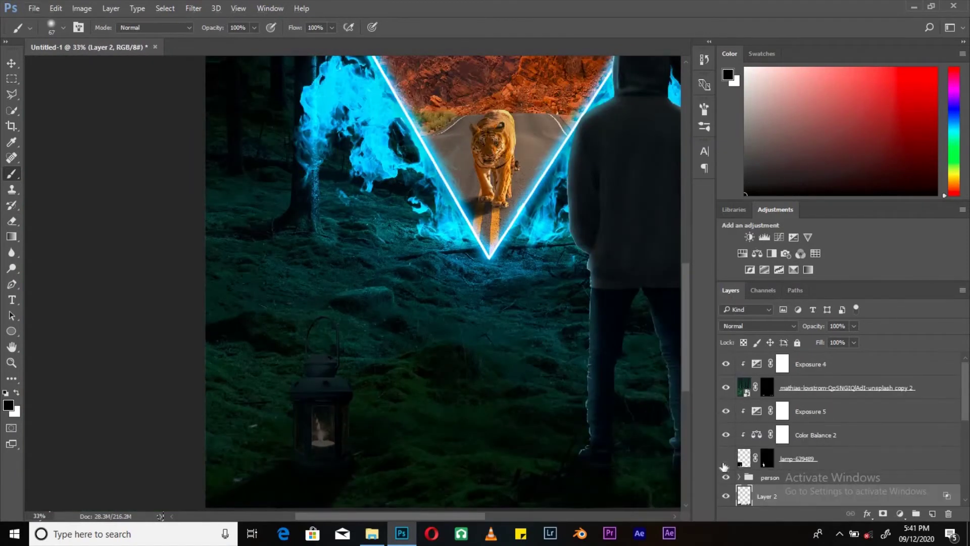
{"action": "key", "text": "Return"}
{"action": "scroll", "coordinate": [373, 307], "scroll_direction": "down", "scroll_amount": 3}
{"action": "key", "text": "b"}
{"action": "scroll", "coordinate": [273, 429], "scroll_direction": "up", "scroll_amount": 5}
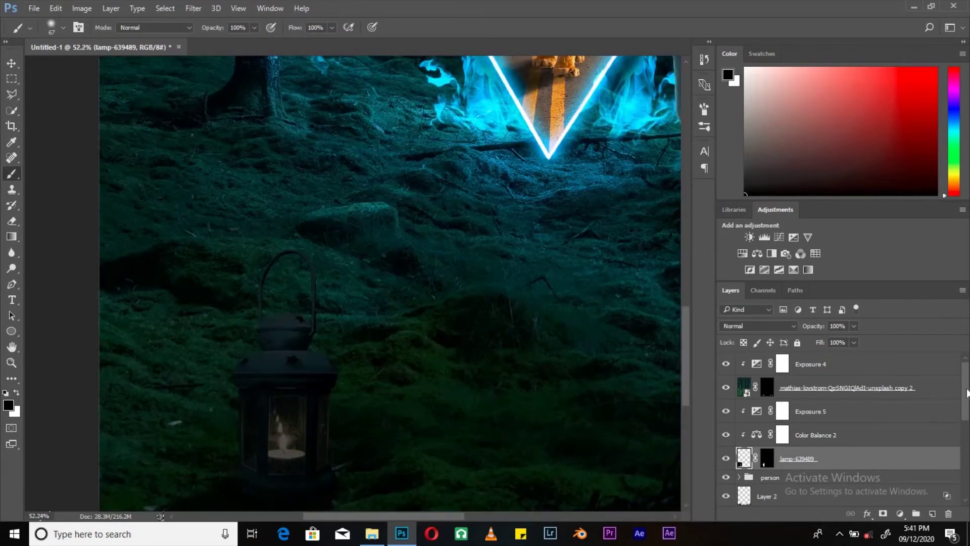
{"action": "left_click", "coordinate": [782, 411]}
{"action": "scroll", "coordinate": [175, 412], "scroll_direction": "up", "scroll_amount": 2}
Paint the Exposure 5 mask to reveal the bright candle flame and lantern glass panels.
{"action": "right_click", "coordinate": [229, 341]}
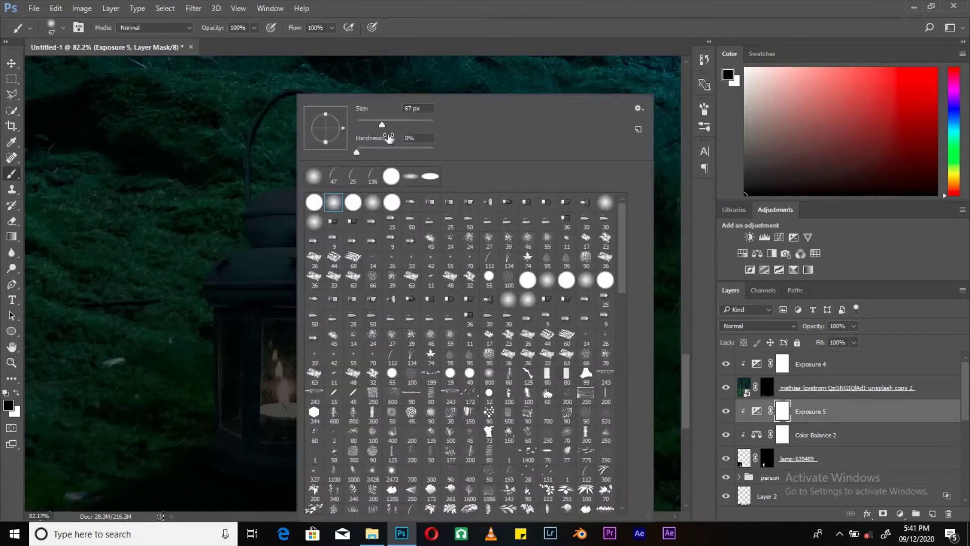
{"action": "left_click_drag", "start_coordinate": [278, 360], "coordinate": [310, 411]}
{"action": "mouse_move", "coordinate": [311, 335]}
{"action": "left_mouse_down"}
{"action": "mouse_move", "coordinate": [304, 397]}
{"action": "mouse_move", "coordinate": [286, 427]}
{"action": "left_mouse_up"}
{"action": "left_click_drag", "start_coordinate": [229, 326], "coordinate": [239, 326]}
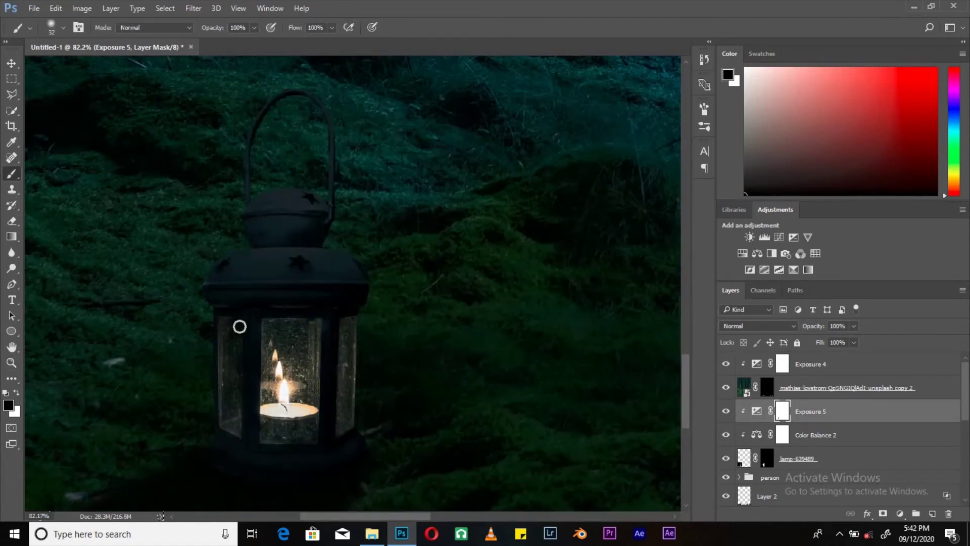
{"action": "key", "text": "ctrl+0"}
{"action": "scroll", "coordinate": [303, 354], "scroll_direction": "up", "scroll_amount": 2}
Add a colourised blue Hue/Saturation (Hue 210) above Exposure 5 with Blend If Underlying 36.
{"action": "left_click", "coordinate": [756, 411]}
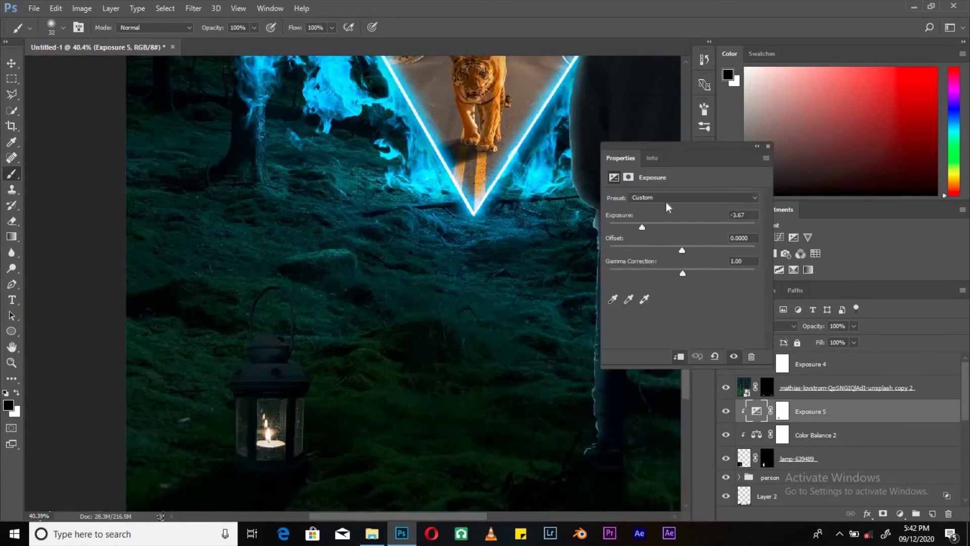
{"action": "left_click", "coordinate": [744, 254]}
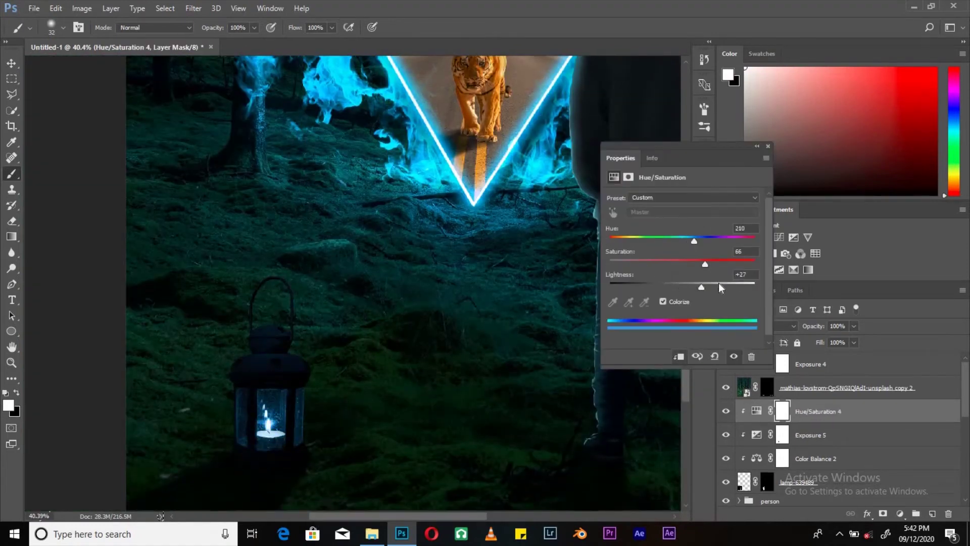
{"action": "left_click_drag", "start_coordinate": [720, 286], "coordinate": [743, 286]}
{"action": "left_click", "coordinate": [757, 146]}
{"action": "double_click", "coordinate": [885, 411]}
{"action": "left_click_drag", "start_coordinate": [650, 378], "coordinate": [672, 380]}
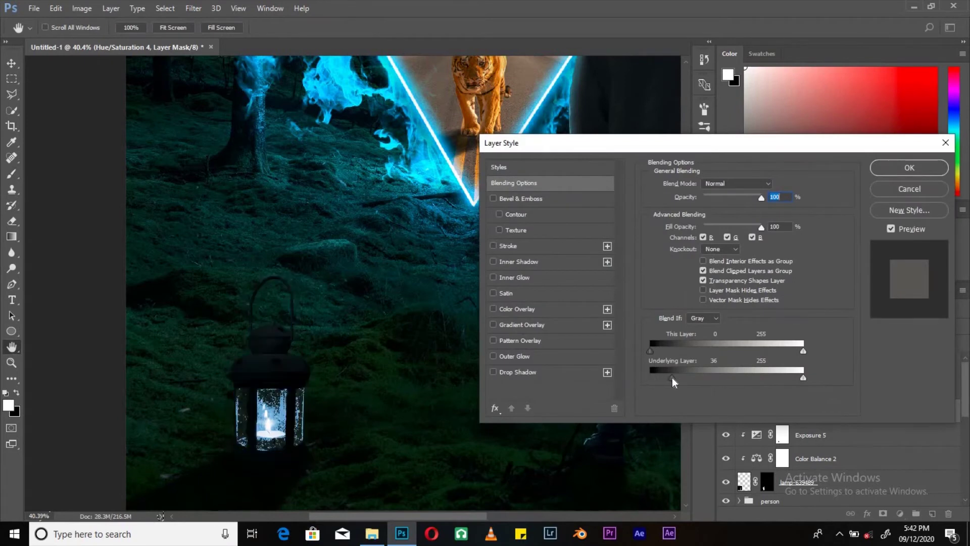
{"action": "key", "text": "Return"}
Set up a smaller brush and paint on the Hue/Saturation mask.
{"action": "key", "text": "b"}
{"action": "scroll", "coordinate": [313, 320], "scroll_direction": "up", "scroll_amount": 4, "text": "alt"}
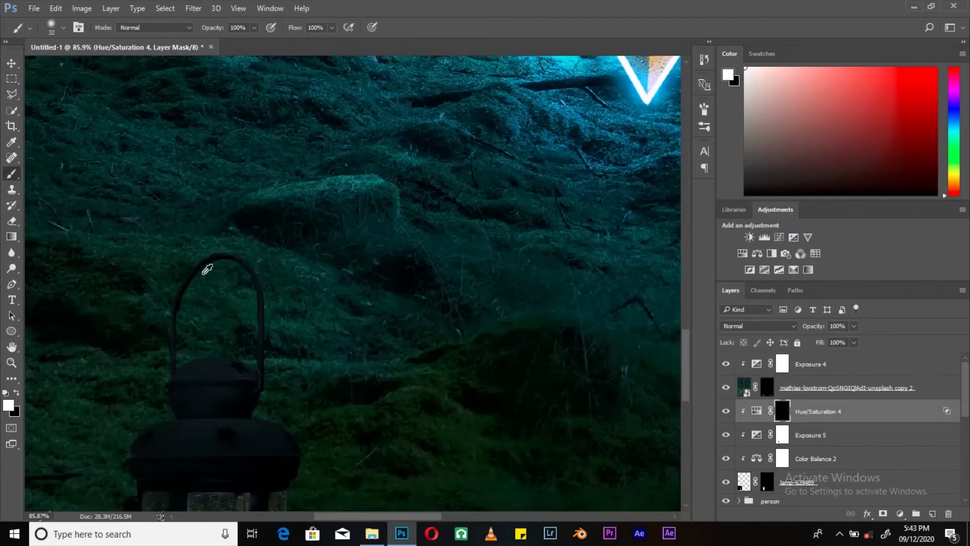
{"action": "scroll", "coordinate": [207, 269], "scroll_direction": "up", "scroll_amount": 2, "text": "alt"}
{"action": "right_click", "coordinate": [207, 269]}
{"action": "key", "text": "Escape"}
{"action": "scroll", "coordinate": [310, 294], "scroll_direction": "down", "scroll_amount": 1}
{"action": "left_click_drag", "start_coordinate": [271, 372], "coordinate": [158, 362]}
{"action": "scroll", "coordinate": [158, 362], "scroll_direction": "down", "scroll_amount": 3, "text": "alt"}
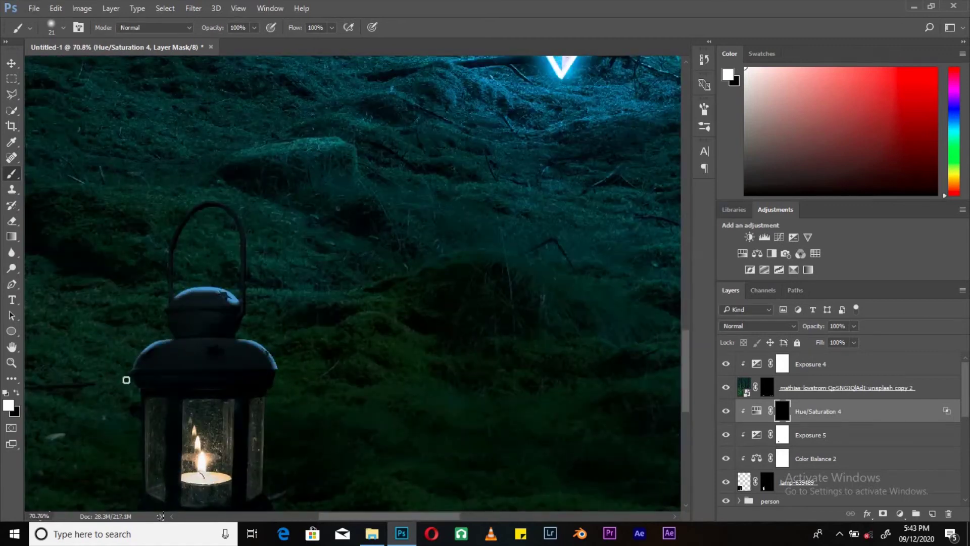
{"action": "scroll", "coordinate": [268, 441], "scroll_direction": "down", "scroll_amount": 2}
Paint white on the mask to add blue light to the lantern handle top, trying brush size 48.
{"action": "right_click", "coordinate": [260, 375]}
{"action": "key", "text": "Escape"}
{"action": "key", "text": "x"}
{"action": "scroll", "coordinate": [354, 182], "scroll_direction": "up", "scroll_amount": 3, "text": "alt"}
{"action": "left_click_drag", "start_coordinate": [220, 274], "coordinate": [235, 279]}
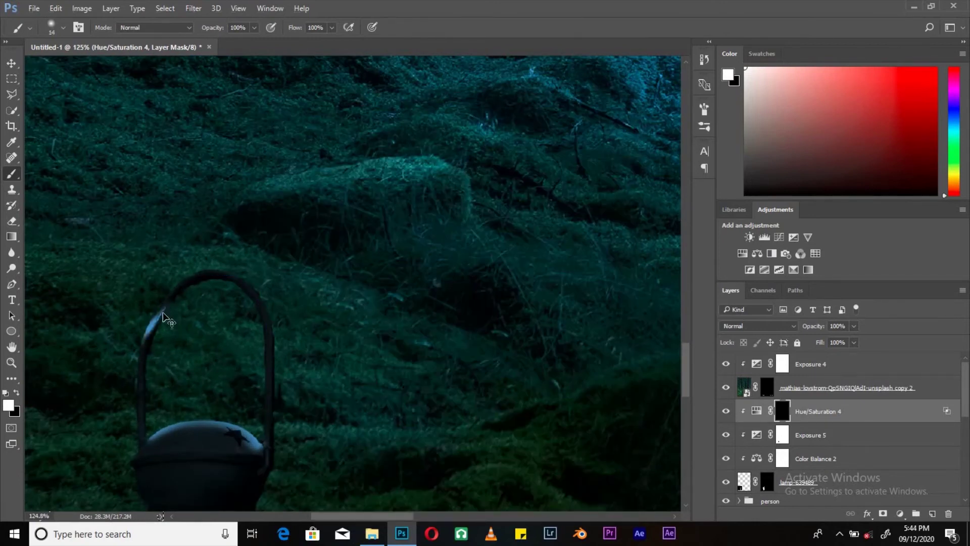
{"action": "right_click", "coordinate": [264, 400]}
{"action": "type", "text": "48"}
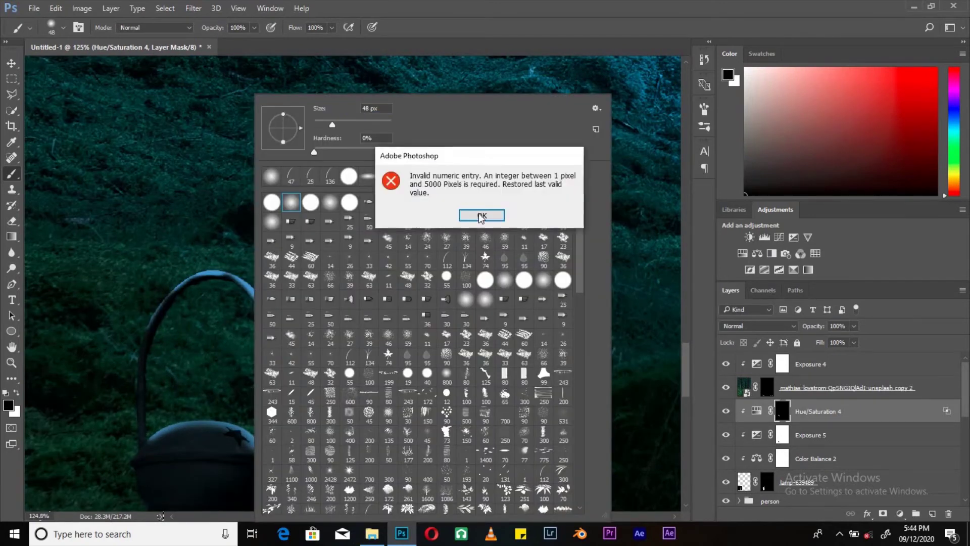
{"action": "key", "text": "Return"}
Create a new glow layer and pick a warm orange foreground colour.
{"action": "scroll", "coordinate": [227, 324], "scroll_direction": "down", "scroll_amount": 7, "text": "alt"}
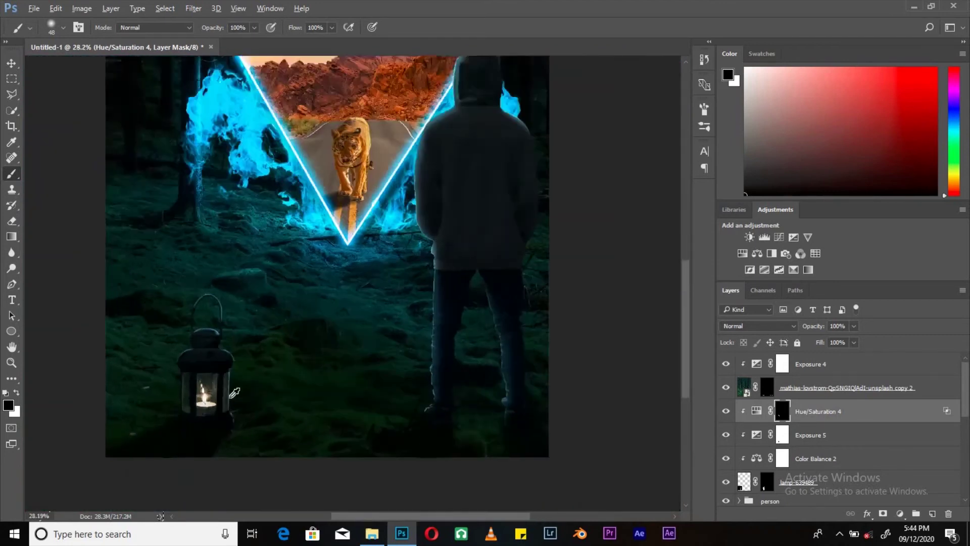
{"action": "key", "text": "ctrl+shift+alt+n"}
{"action": "left_click", "coordinate": [8, 405]}
{"action": "left_click", "coordinate": [751, 123]}
{"action": "left_click", "coordinate": [877, 119]}
{"action": "right_click", "coordinate": [184, 94]}
{"action": "left_click", "coordinate": [101, 367]}
Paint a large orange glow over the lantern with a 480 px brush, blended as Linear Dodge (Add).
{"action": "right_click", "coordinate": [209, 401]}
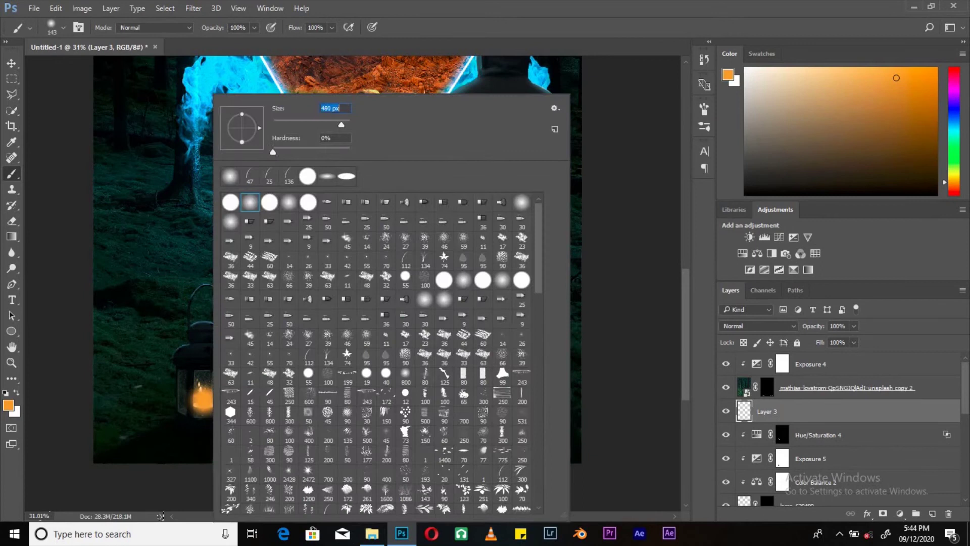
{"action": "type", "text": "480"}
{"action": "key", "text": "Return"}
{"action": "left_click", "coordinate": [206, 399]}
{"action": "left_click", "coordinate": [759, 326]}
{"action": "left_click", "coordinate": [748, 170]}
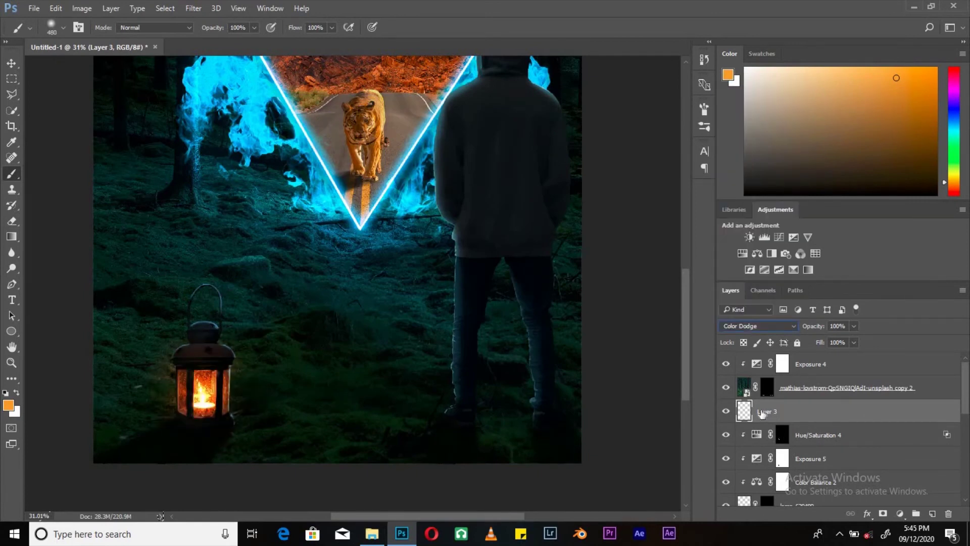
{"action": "left_click", "coordinate": [758, 326]}
{"action": "left_click", "coordinate": [748, 178]}
{"action": "key", "text": "ctrl+0"}
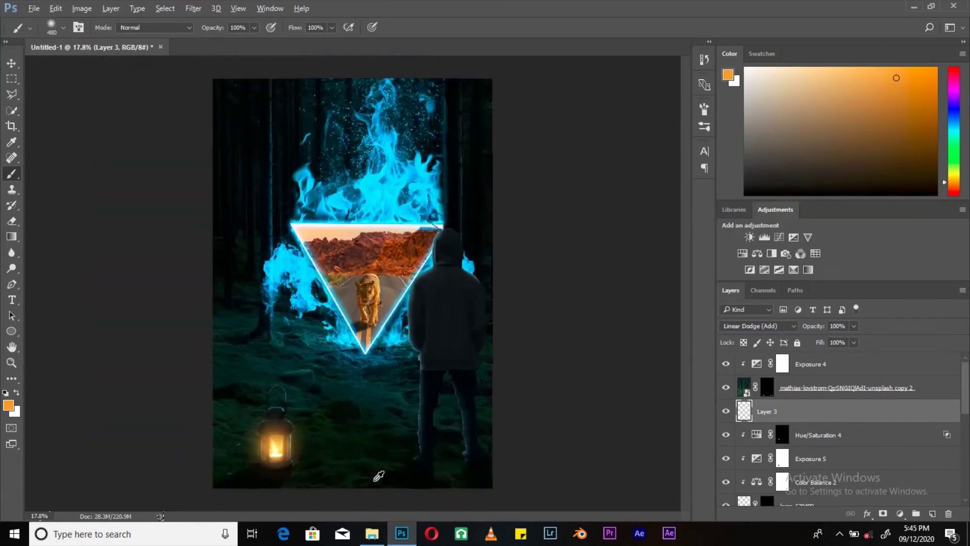
Add a colourised orange Hue/Saturation (Lightness +62) in the forest group, with Blend If and an inverted mask.
{"action": "scroll", "coordinate": [839, 445], "scroll_direction": "down", "scroll_amount": 5}
{"action": "left_click", "coordinate": [739, 404]}
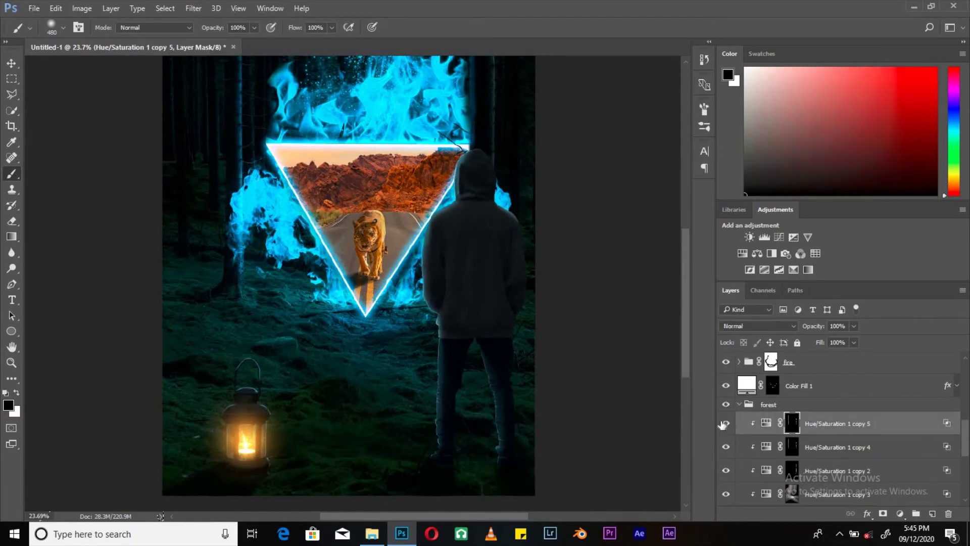
{"action": "left_click", "coordinate": [742, 253]}
{"action": "left_click", "coordinate": [663, 301]}
{"action": "left_click_drag", "start_coordinate": [684, 283], "coordinate": [728, 287]}
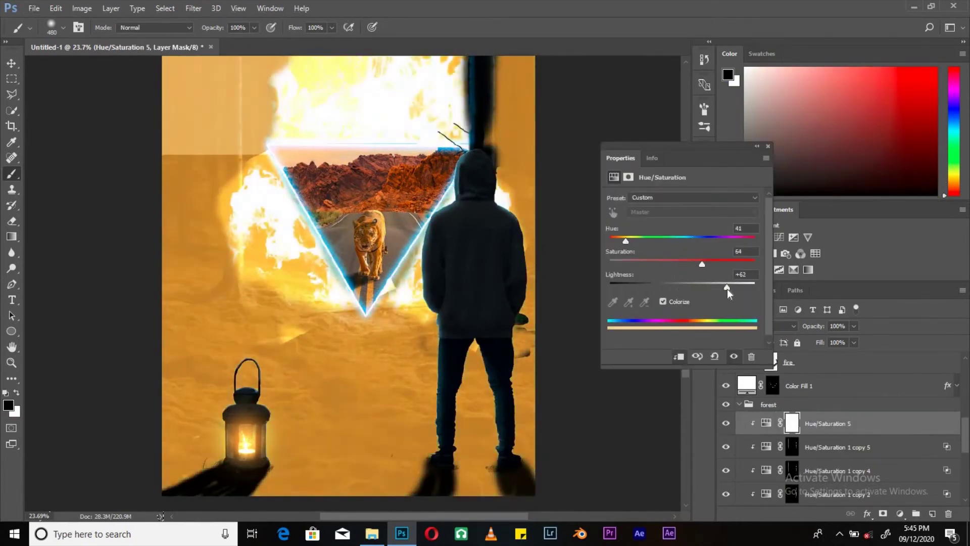
{"action": "double_click", "coordinate": [884, 424]}
{"action": "left_click_drag", "start_coordinate": [650, 378], "coordinate": [665, 378]}
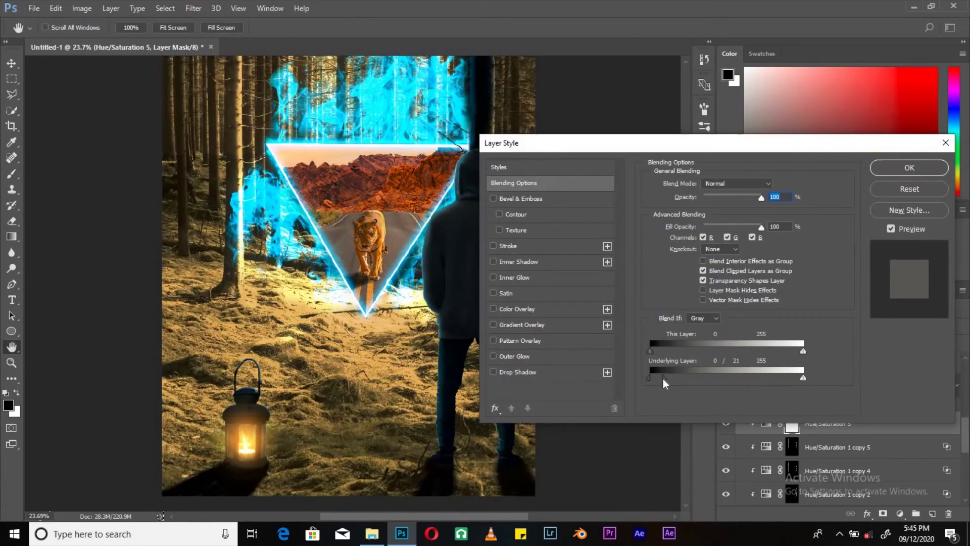
{"action": "left_click", "coordinate": [910, 167]}
{"action": "key", "text": "alt+BackSpace"}
Paint white on the mask to spread warm light across the ground near the lantern.
{"action": "key", "text": "b"}
{"action": "right_click", "coordinate": [279, 93]}
{"action": "key", "text": "x"}
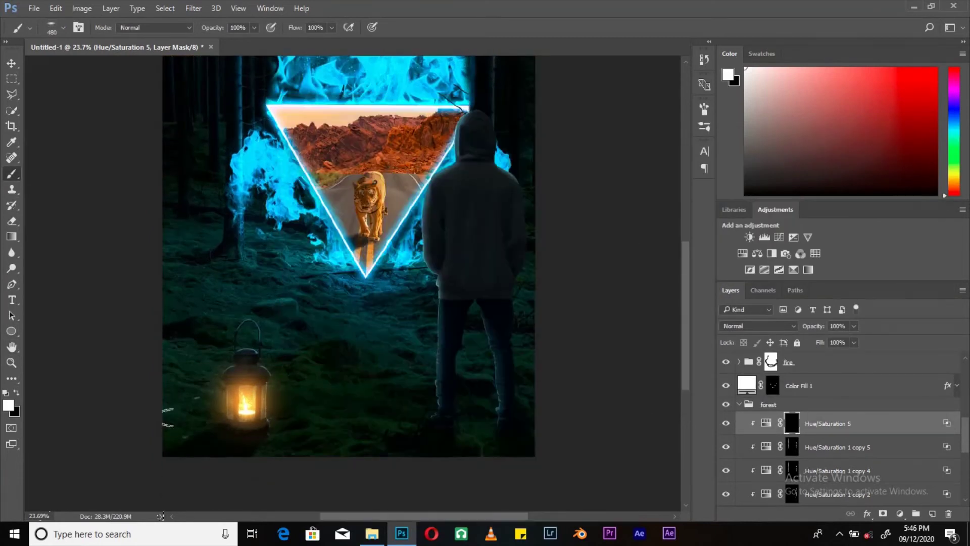
{"action": "left_click_drag", "start_coordinate": [218, 47], "coordinate": [217, 47]}
{"action": "left_click_drag", "start_coordinate": [203, 405], "coordinate": [314, 465]}
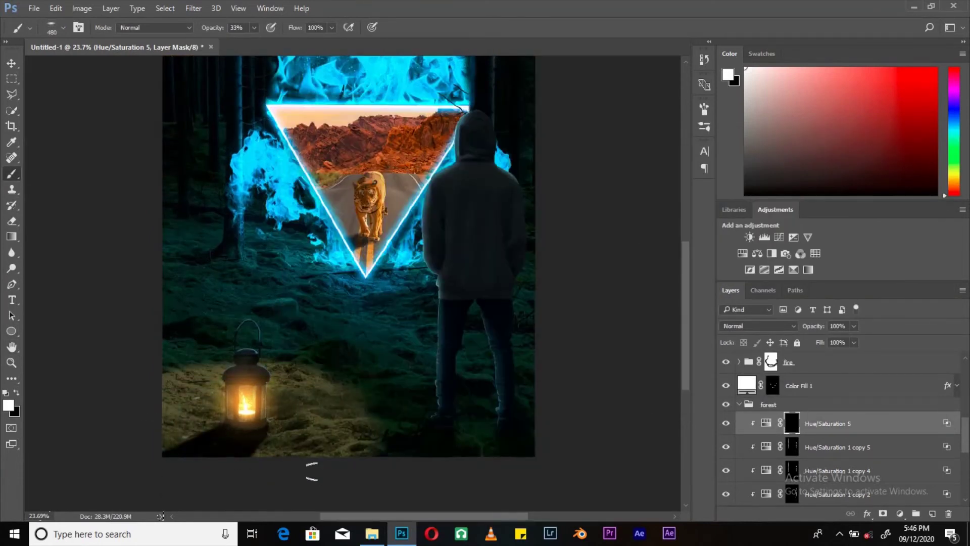
{"action": "key", "text": "x"}
{"action": "scroll", "coordinate": [349, 402], "scroll_direction": "down", "scroll_amount": 2}
{"action": "right_click", "coordinate": [349, 402]}
{"action": "key", "text": "Escape"}
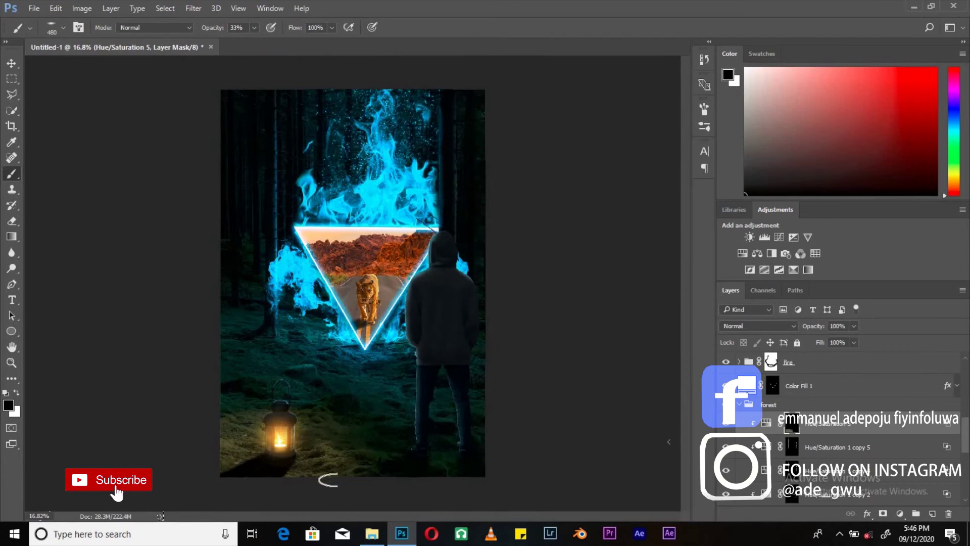
{"action": "scroll", "coordinate": [349, 482], "scroll_direction": "up", "scroll_amount": 3}
Paint more warm light onto the ground with a larger brush at 36% opacity.
{"action": "right_click", "coordinate": [405, 96]}
{"action": "key", "text": "Return"}
{"action": "key", "text": "x"}
{"action": "scroll", "coordinate": [410, 419], "scroll_direction": "down", "scroll_amount": 1}
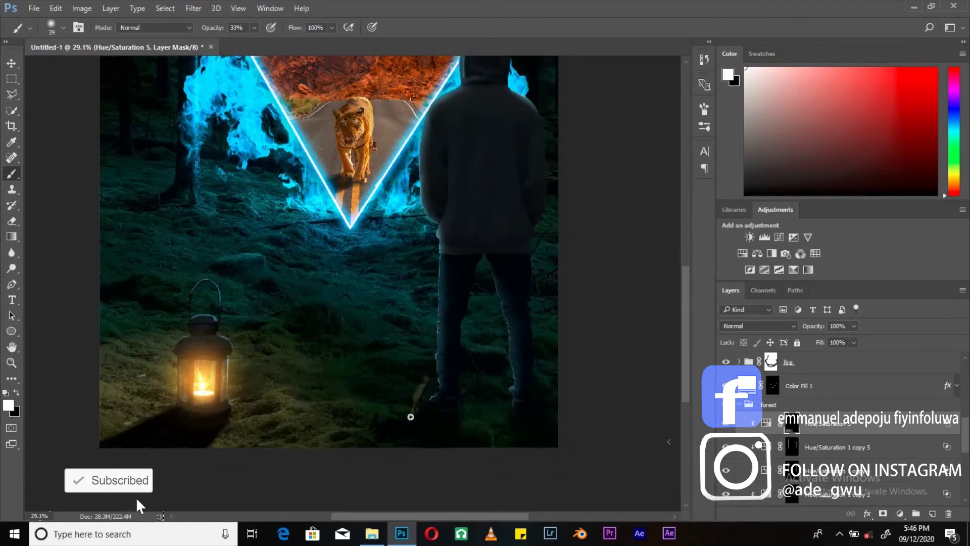
{"action": "key", "text": "x"}
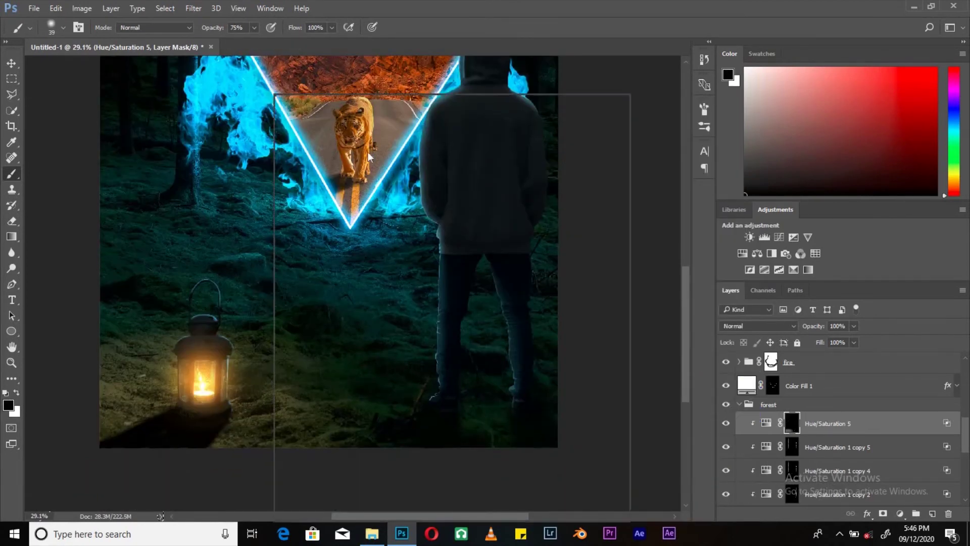
{"action": "left_click_drag", "start_coordinate": [268, 335], "coordinate": [296, 329]}
{"action": "key", "text": "bracketright"}
{"action": "key", "text": "bracketright"}
{"action": "key", "text": "bracketright"}
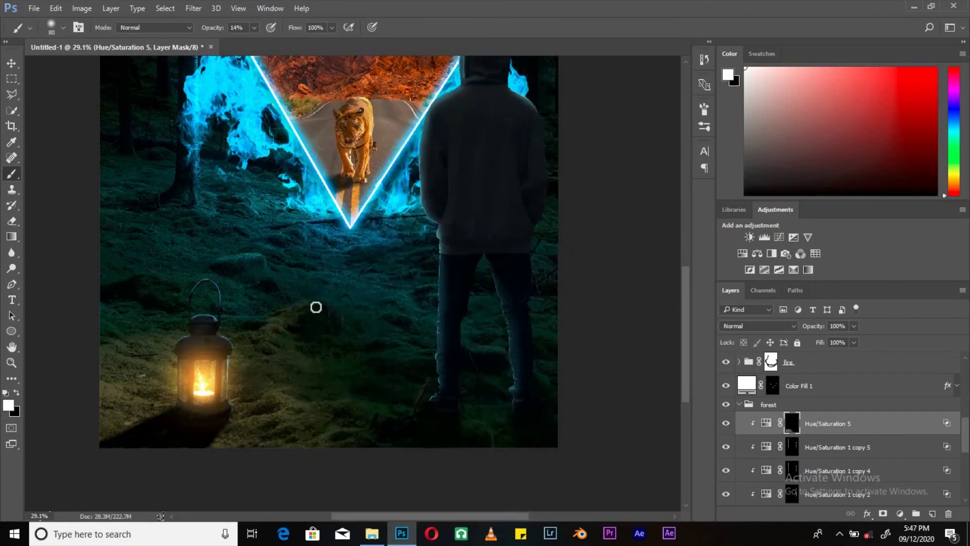
{"action": "key", "text": "3"}
{"action": "key", "text": "6"}
{"action": "key", "text": "x"}
{"action": "key", "text": "ctrl+0"}
Select Layer 2 and switch to the eraser.
{"action": "scroll", "coordinate": [729, 374], "scroll_direction": "up", "scroll_amount": 3}
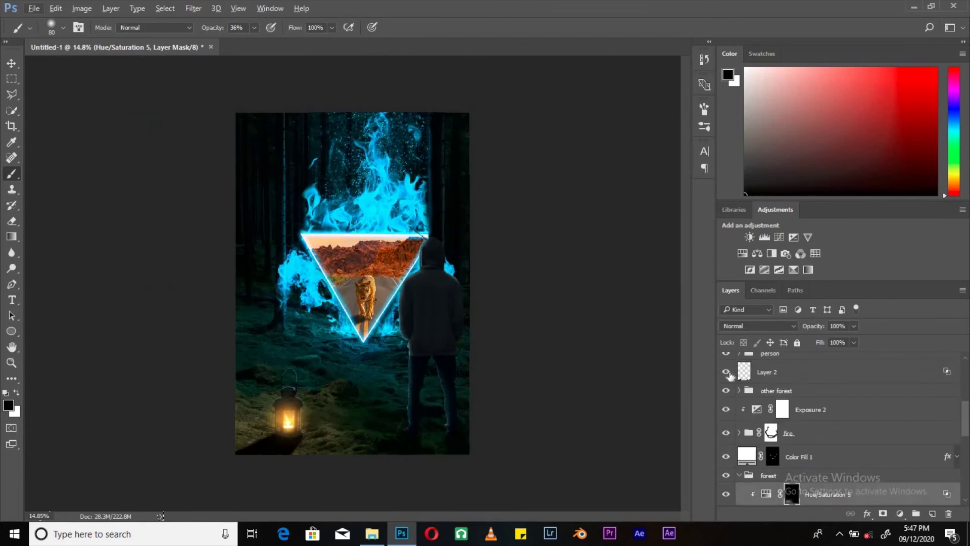
{"action": "left_click", "coordinate": [753, 372]}
{"action": "right_click", "coordinate": [220, 337]}
{"action": "right_click", "coordinate": [195, 281]}
{"action": "key", "text": "e"}
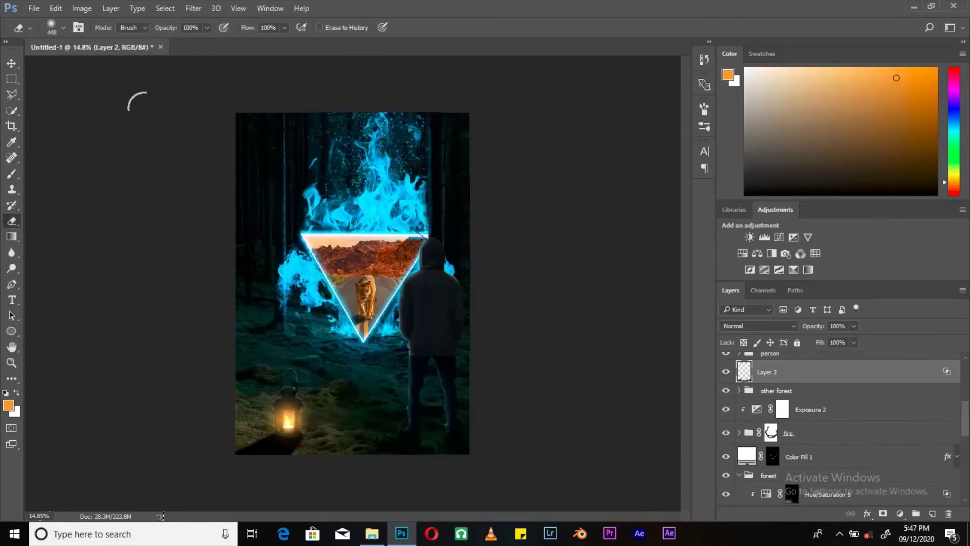
{"action": "scroll", "coordinate": [341, 283], "scroll_direction": "up", "scroll_amount": 1}
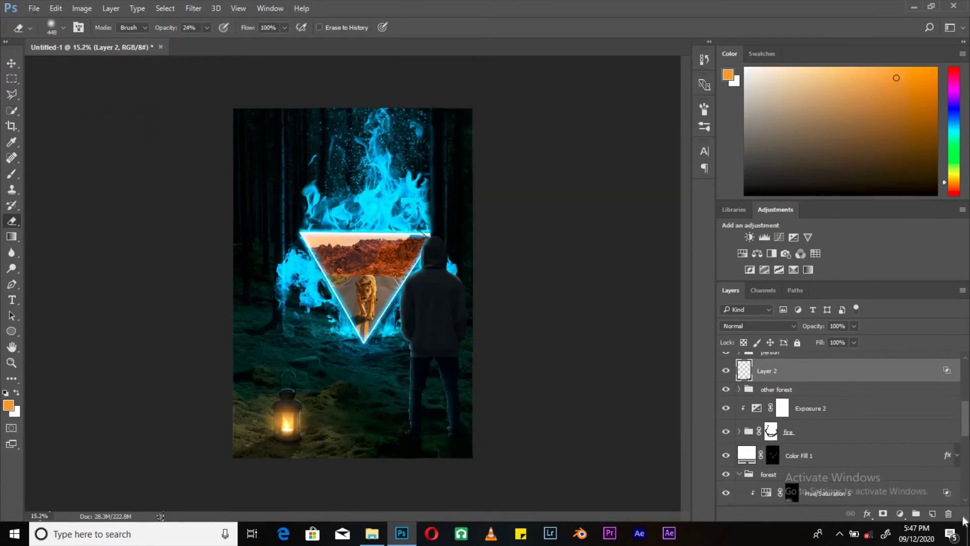
{"action": "scroll", "coordinate": [794, 454], "scroll_direction": "down", "scroll_amount": 4}
Push Hue/Saturation 5 to Hue 26, Saturation 100 and Lightness +100.
{"action": "double_click", "coordinate": [766, 399]}
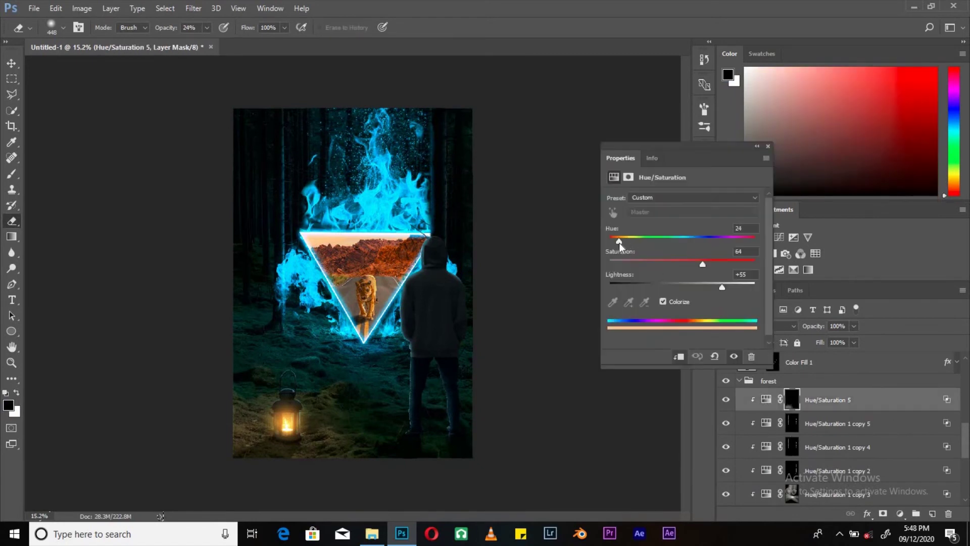
{"action": "left_click", "coordinate": [723, 264]}
{"action": "left_click", "coordinate": [620, 241]}
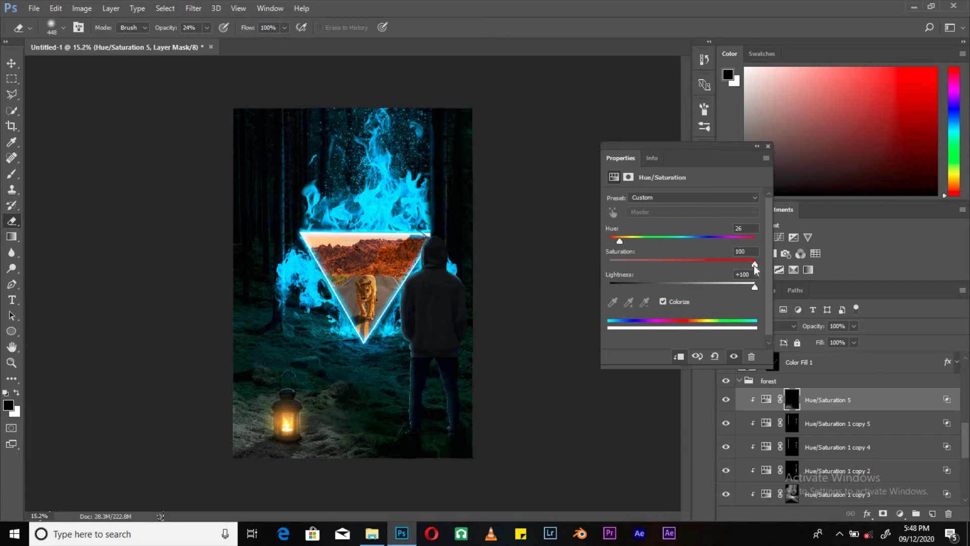
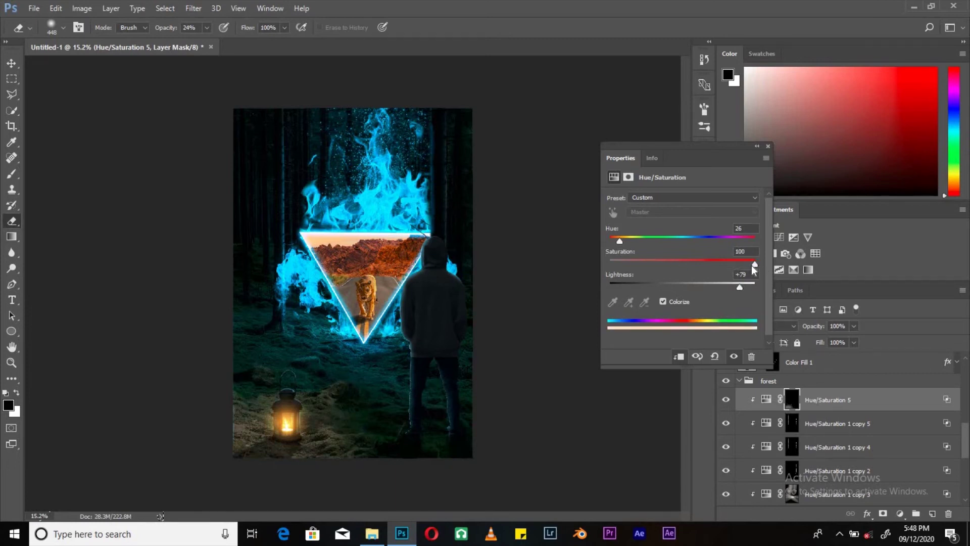
Duplicate the warm-light adjustment, then dim and desaturate Hue/Saturation 5.
{"action": "scroll", "coordinate": [414, 440], "scroll_direction": "up", "scroll_amount": 3}
{"action": "key", "text": "ctrl+j"}
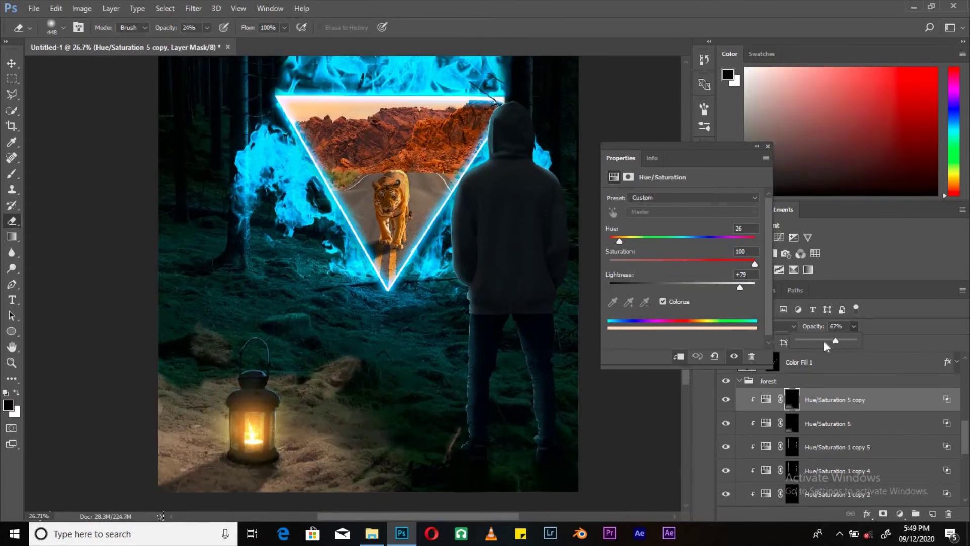
{"action": "scroll", "coordinate": [326, 454], "scroll_direction": "down", "scroll_amount": 2}
{"action": "left_click", "coordinate": [726, 400]}
{"action": "left_click", "coordinate": [819, 424]}
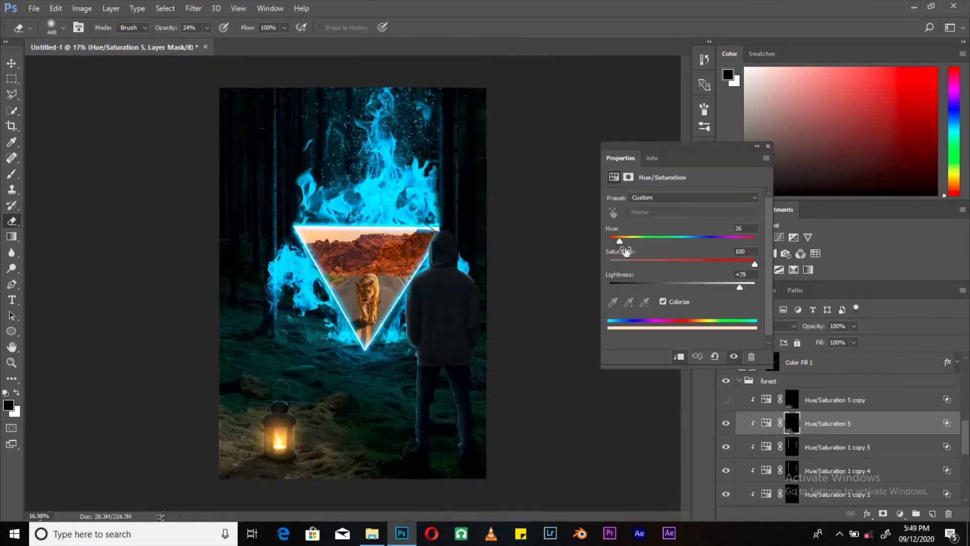
{"action": "left_click_drag", "start_coordinate": [711, 288], "coordinate": [725, 286]}
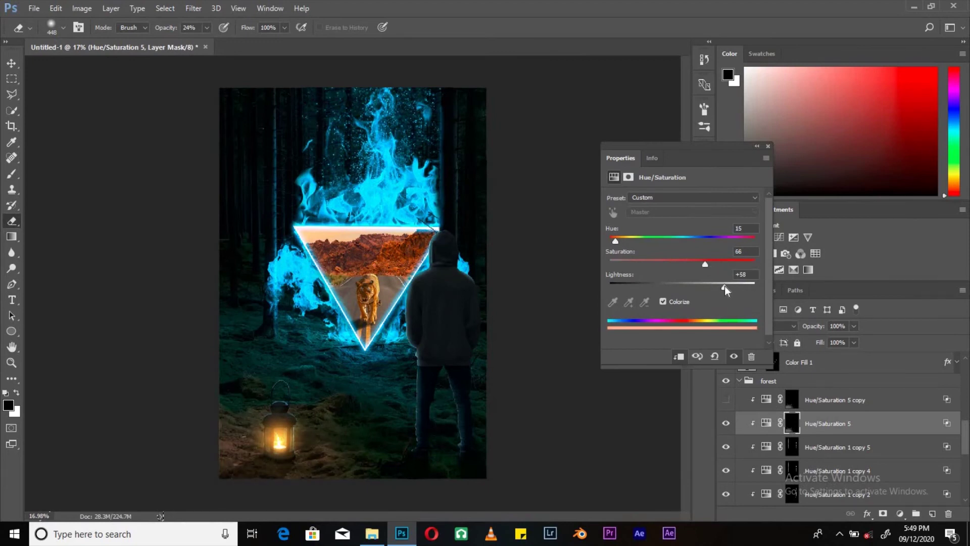
Erase the adjustment's mask near the lantern with a very faint eraser.
{"action": "left_click", "coordinate": [792, 424]}
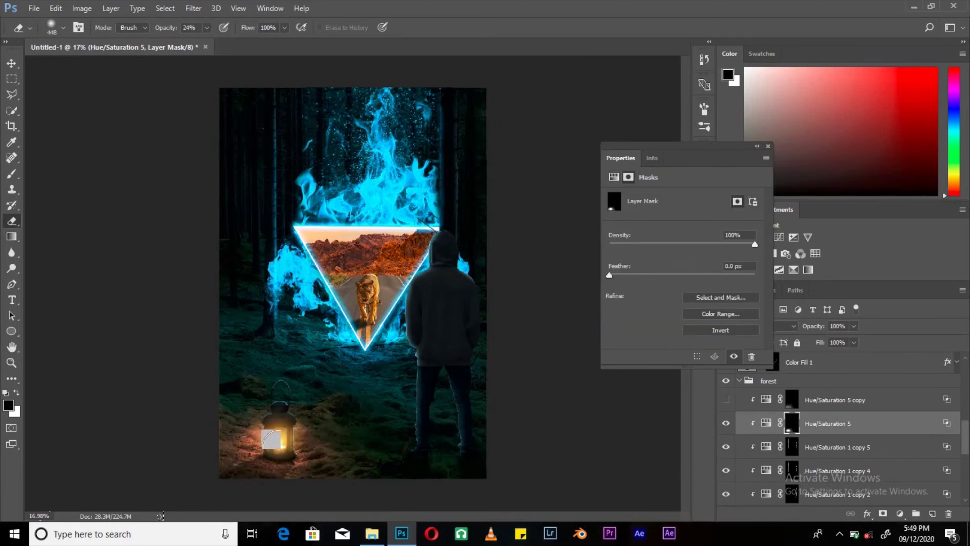
{"action": "left_click_drag", "start_coordinate": [207, 27], "coordinate": [197, 47]}
{"action": "left_click", "coordinate": [767, 424]}
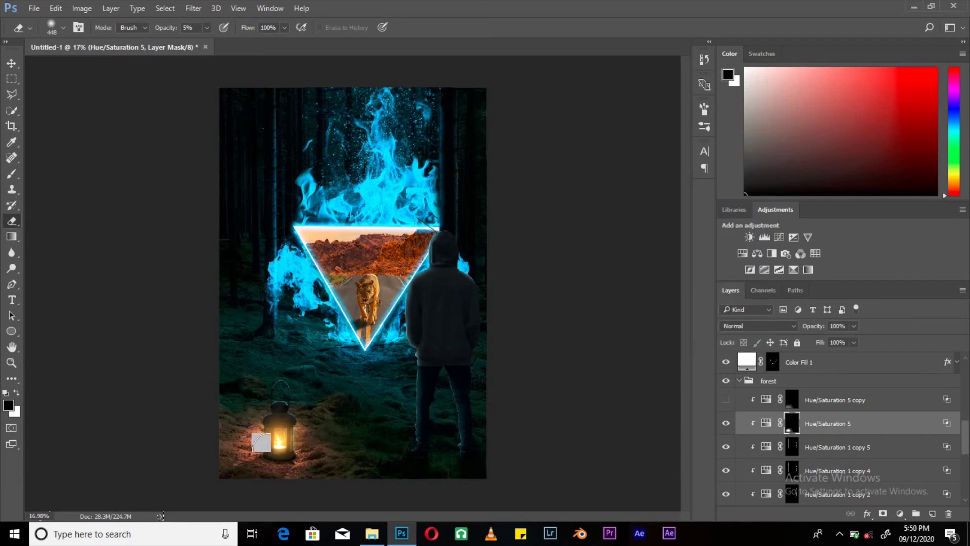
{"action": "key", "text": "ctrl+z"}
{"action": "key", "text": "ctrl+z"}
{"action": "key", "text": "ctrl+z"}
{"action": "key", "text": "ctrl+shift+z"}
{"action": "key", "text": "ctrl+shift+z"}
{"action": "key", "text": "ctrl+shift+z"}
Set Blend If on the light adjustment, collapse the forest group and fit the image.
{"action": "double_click", "coordinate": [942, 402]}
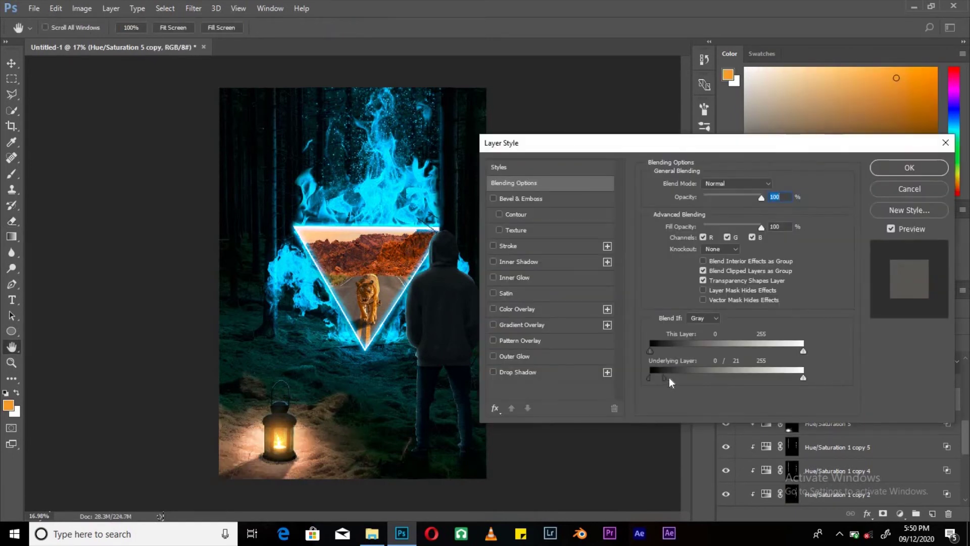
{"action": "key", "text": "Escape"}
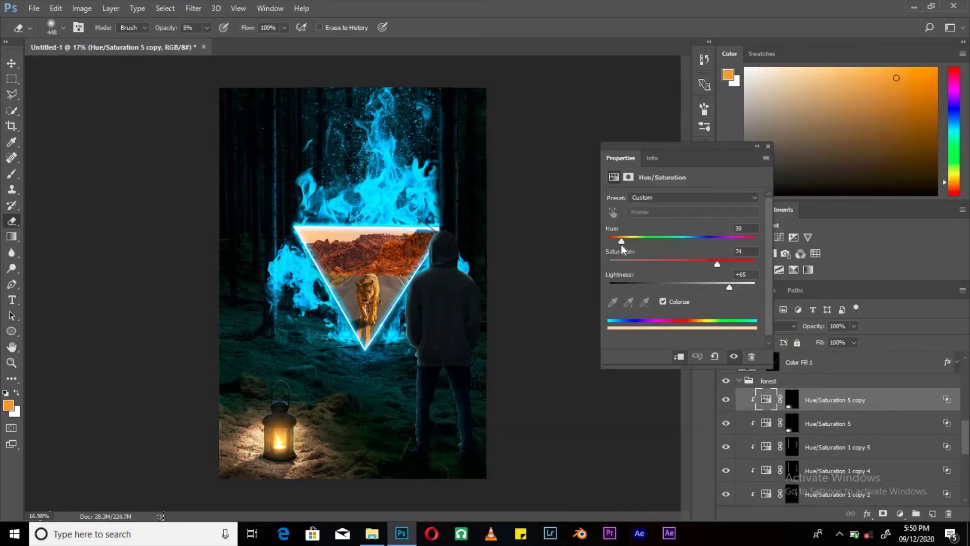
{"action": "left_click", "coordinate": [768, 147]}
{"action": "left_click", "coordinate": [740, 381]}
{"action": "key", "text": "ctrl+0"}
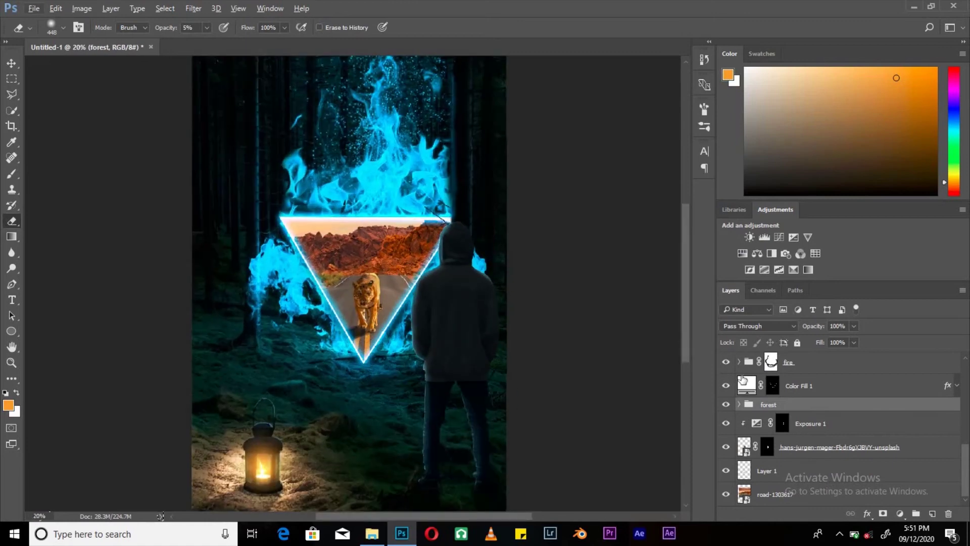
Try a colourising Hue/Saturation tint on the hooded figure, then delete it.
{"action": "key", "text": "ctrl+shift+z"}
{"action": "key", "text": "ctrl+shift+z"}
{"action": "left_click_drag", "start_coordinate": [657, 284], "coordinate": [705, 287]}
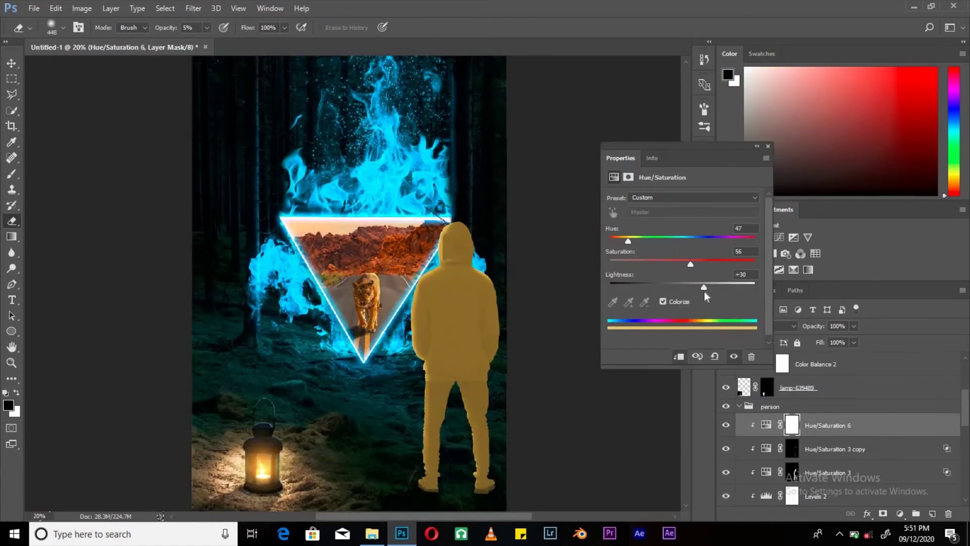
{"action": "scroll", "coordinate": [394, 429], "scroll_direction": "down", "scroll_amount": 1}
{"action": "key", "text": "ctrl+i"}
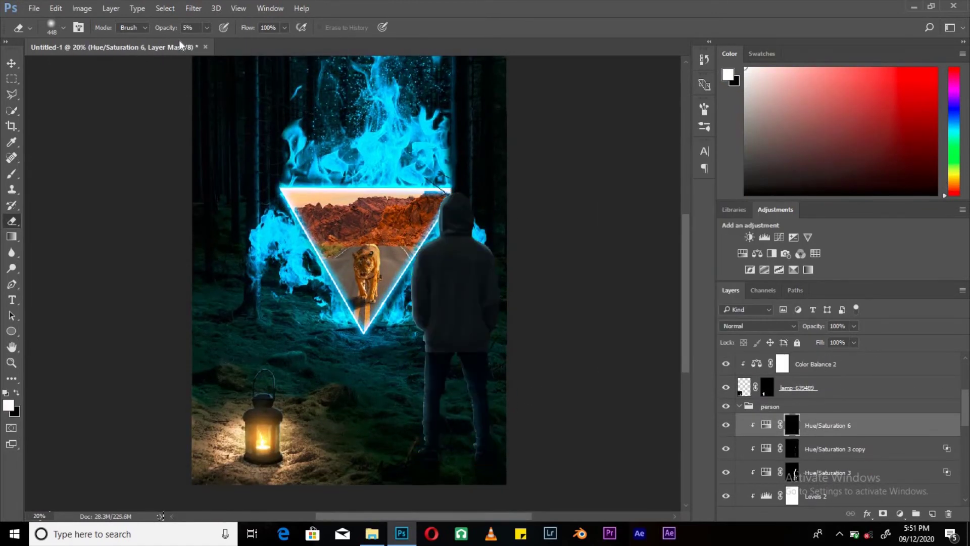
{"action": "right_click", "coordinate": [356, 94]}
{"action": "key", "text": "Escape"}
{"action": "key", "text": "x"}
{"action": "key", "text": "4"}
{"action": "key", "text": "8"}
{"action": "left_click", "coordinate": [11, 174]}
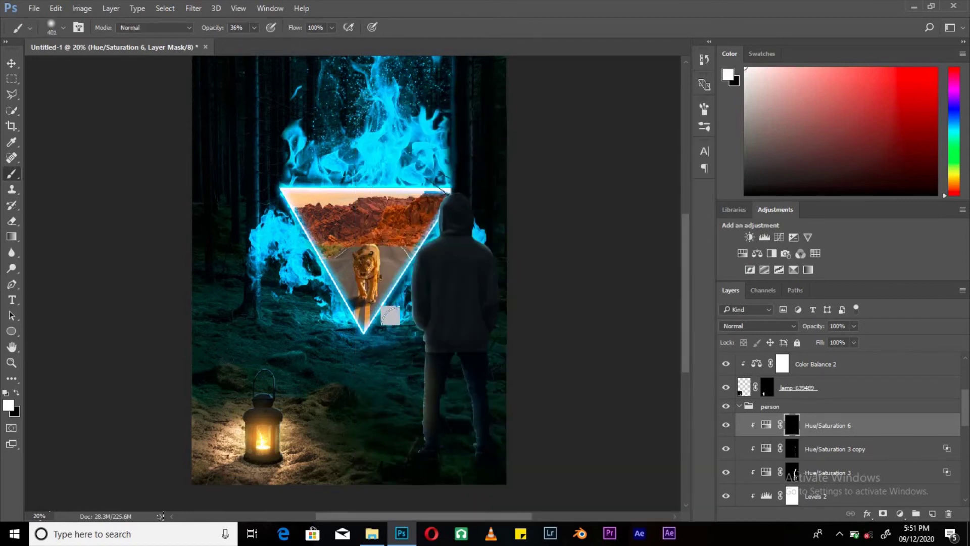
{"action": "key", "text": "Delete"}
Add a clipped Linear Dodge (Add) layer and paint orange over the figure's legs.
{"action": "left_click", "coordinate": [933, 514]}
{"action": "left_click", "coordinate": [727, 75]}
{"action": "key", "text": "Return"}
{"action": "key", "text": "ctrl+alt+g"}
{"action": "left_click", "coordinate": [758, 326]}
{"action": "left_click", "coordinate": [758, 181]}
{"action": "left_click_drag", "start_coordinate": [412, 325], "coordinate": [417, 450]}
Erase excess orange glow and set Underlying Layer Blend If to 56.
{"action": "key", "text": "x"}
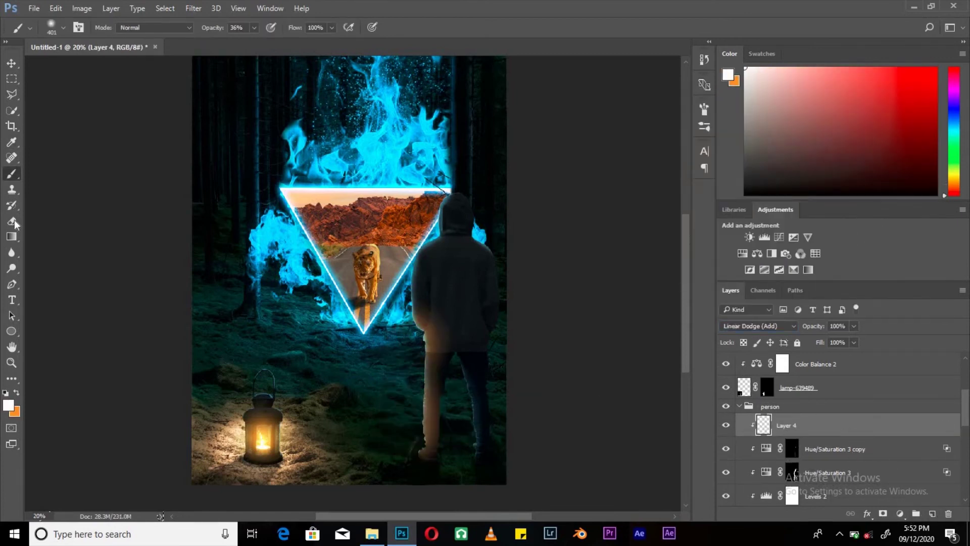
{"action": "key", "text": "e"}
{"action": "left_click_drag", "start_coordinate": [475, 364], "coordinate": [442, 390]}
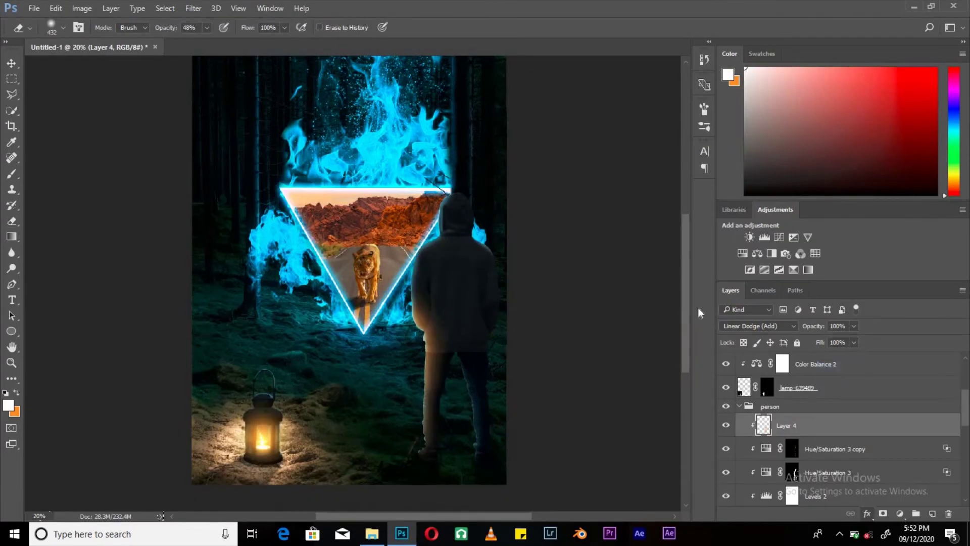
{"action": "double_click", "coordinate": [859, 425]}
{"action": "left_click_drag", "start_coordinate": [650, 378], "coordinate": [686, 380]}
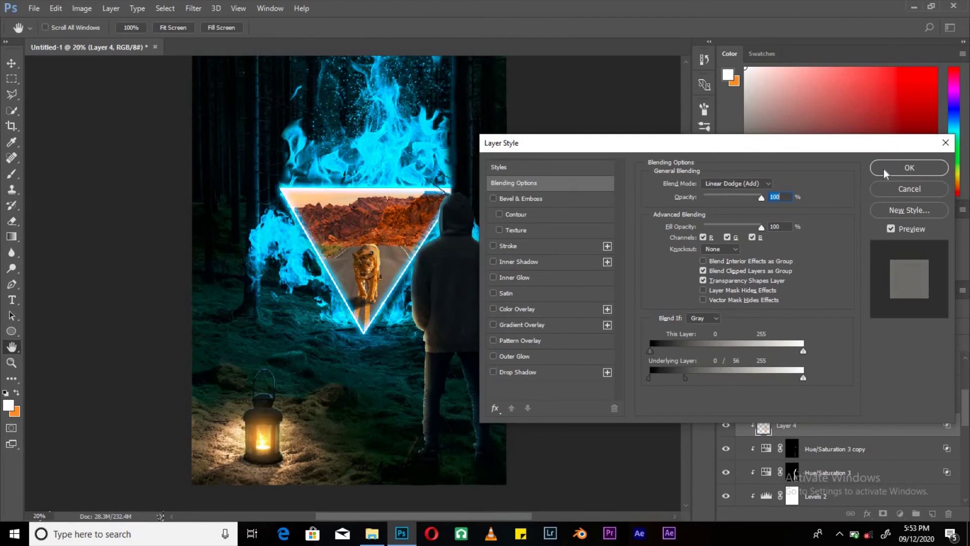
{"action": "left_click", "coordinate": [885, 173]}
Set up the brush preset and swap paint colours for further touch-ups.
{"action": "key", "text": "b"}
{"action": "right_click", "coordinate": [314, 318]}
{"action": "key", "text": "x"}
{"action": "right_click", "coordinate": [384, 162]}
{"action": "key", "text": "Return"}
Show and select the lantern glow layer, Layer 3.
{"action": "key", "text": "x"}
{"action": "key", "text": "e"}
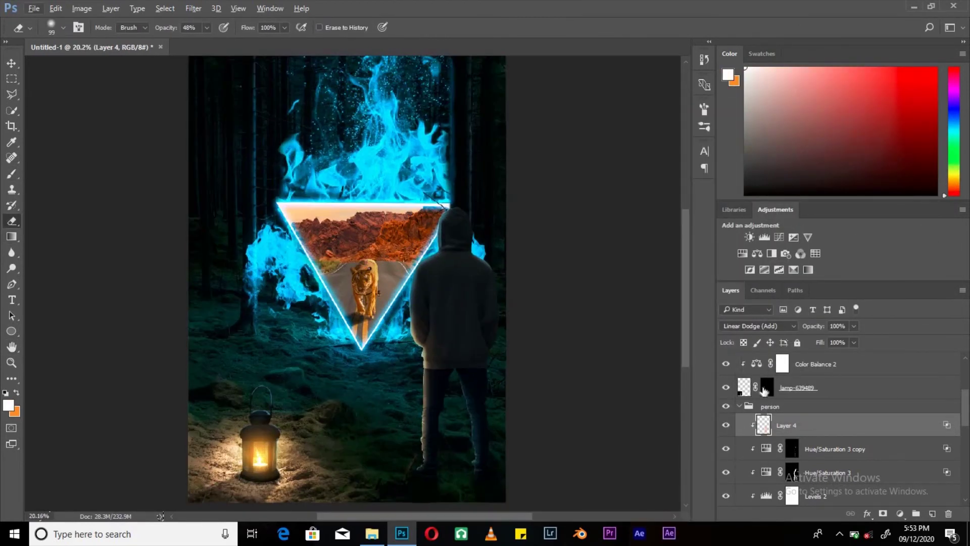
{"action": "scroll", "coordinate": [395, 304], "scroll_direction": "down", "scroll_amount": 1}
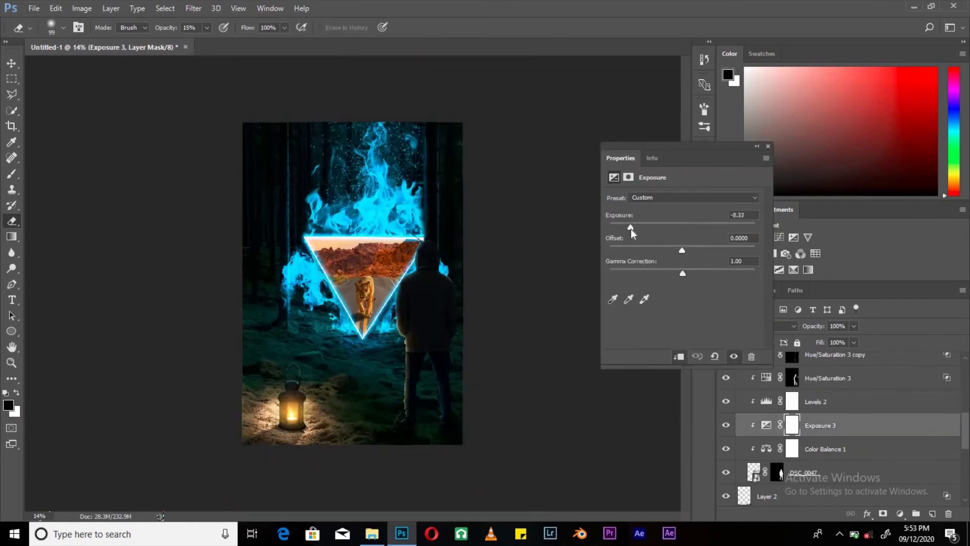
{"action": "scroll", "coordinate": [283, 435], "scroll_direction": "up", "scroll_amount": 2}
{"action": "scroll", "coordinate": [278, 430], "scroll_direction": "up", "scroll_amount": 2}
{"action": "scroll", "coordinate": [267, 402], "scroll_direction": "up", "scroll_amount": 2}
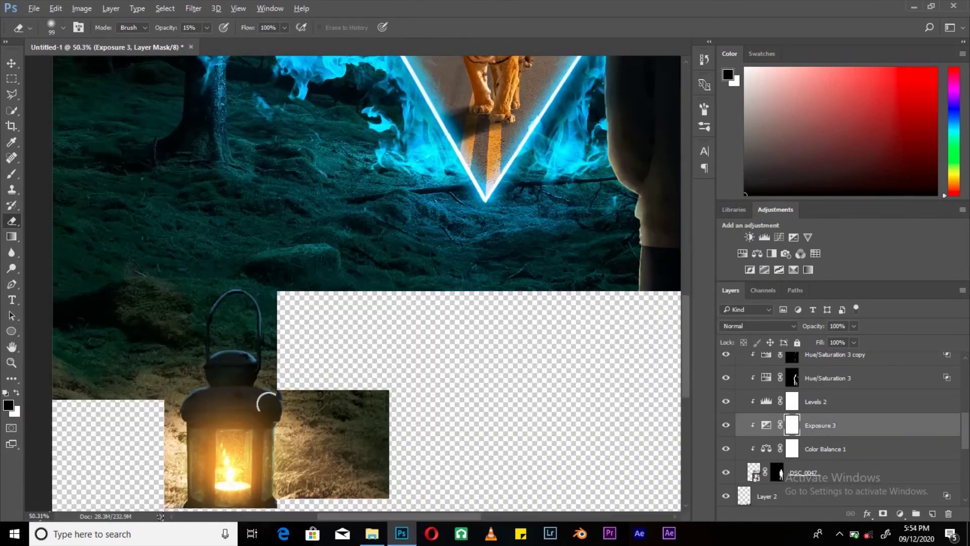
{"action": "scroll", "coordinate": [726, 438], "scroll_direction": "up", "scroll_amount": 2}
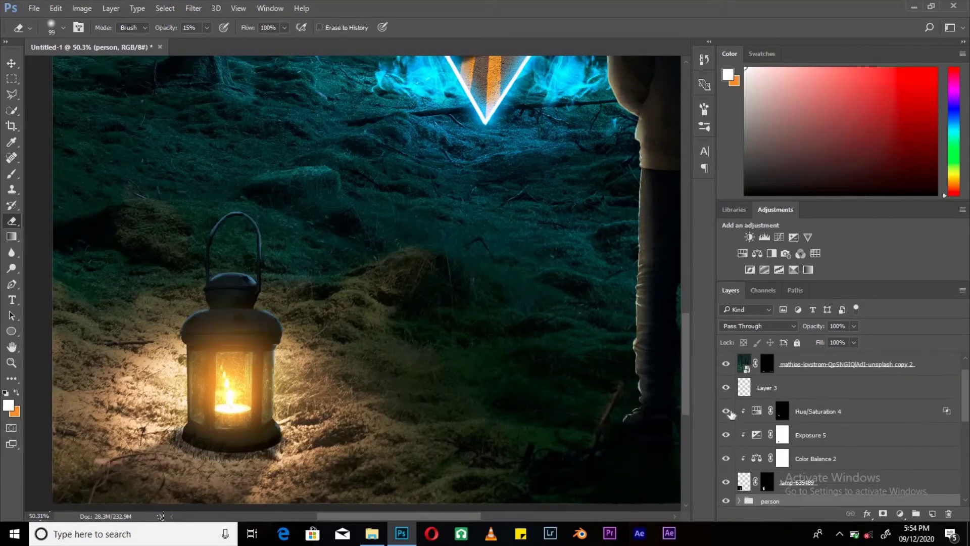
{"action": "left_click", "coordinate": [727, 388]}
{"action": "left_click", "coordinate": [768, 387]}
Duplicate Layer 3 and enlarge and rotate the copy around the lantern.
{"action": "key", "text": "ctrl+j"}
{"action": "key", "text": "ctrl+t"}
{"action": "left_click_drag", "start_coordinate": [347, 260], "coordinate": [390, 311]}
{"action": "key", "text": "Return"}
{"action": "key", "text": "e"}
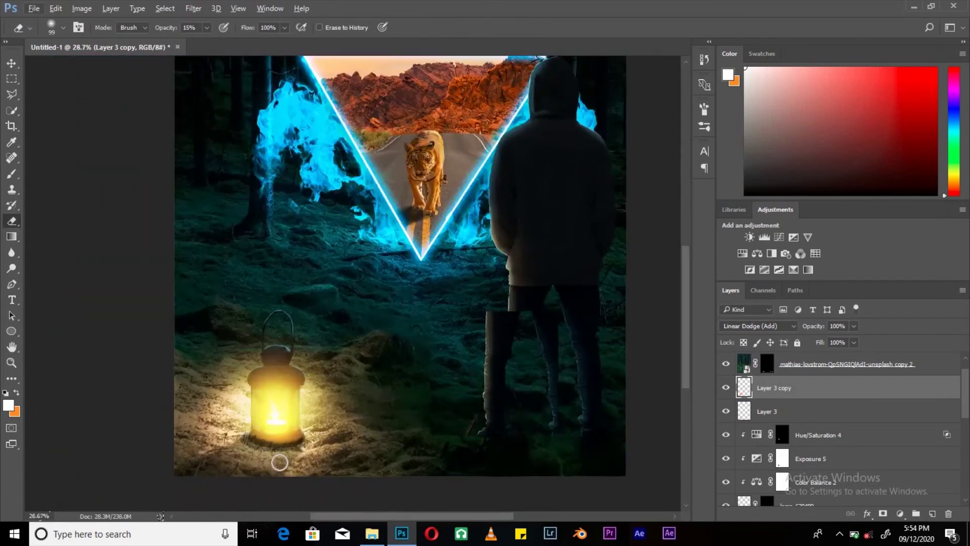
{"action": "scroll", "coordinate": [281, 459], "scroll_direction": "down", "scroll_amount": 2}
{"action": "key", "text": "ctrl+minus"}
Raise the saturation of the Hue/Saturation 5 warm ground light.
{"action": "scroll", "coordinate": [808, 429], "scroll_direction": "up", "scroll_amount": 3}
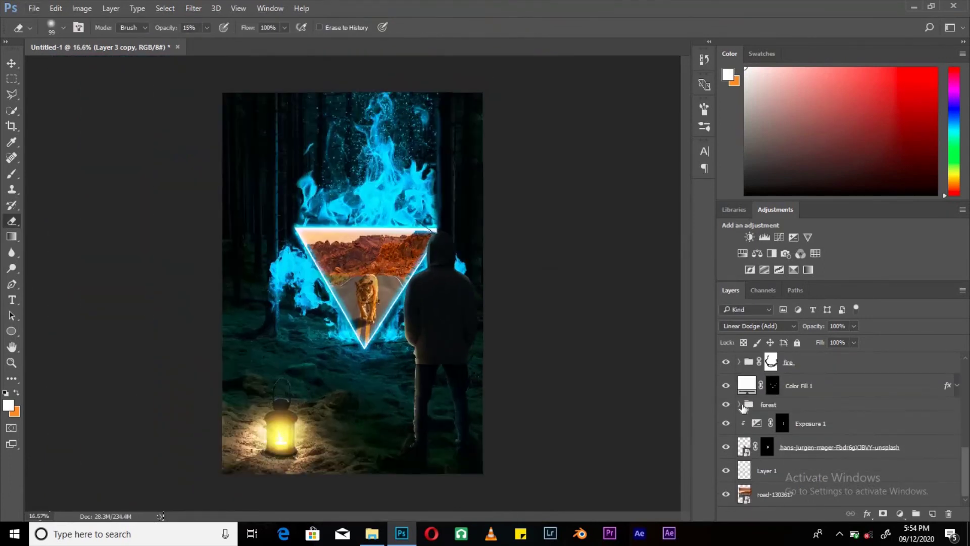
{"action": "left_click", "coordinate": [791, 423]}
{"action": "double_click", "coordinate": [766, 449]}
{"action": "left_click_drag", "start_coordinate": [693, 264], "coordinate": [690, 266]}
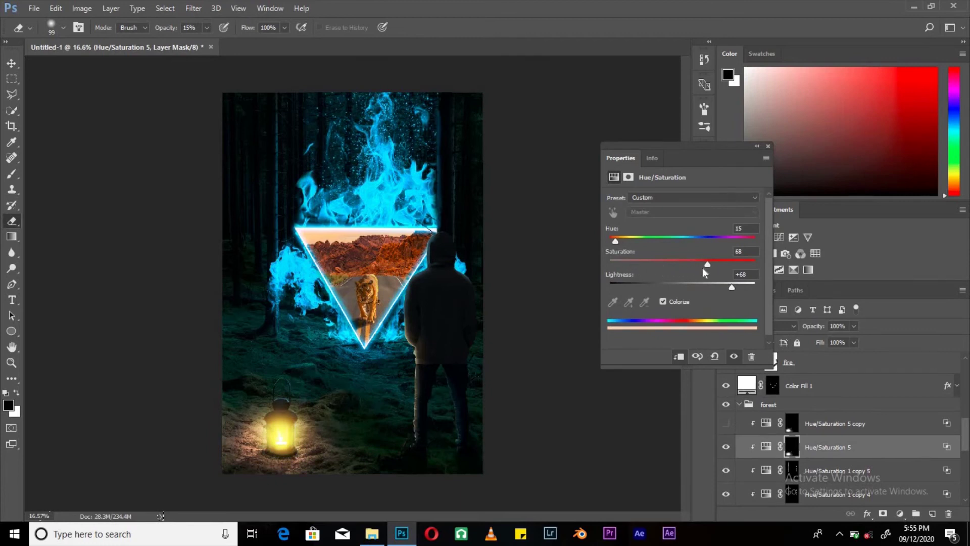
Lower the lantern glow Layer 3 to about 35% opacity.
{"action": "left_click", "coordinate": [768, 146]}
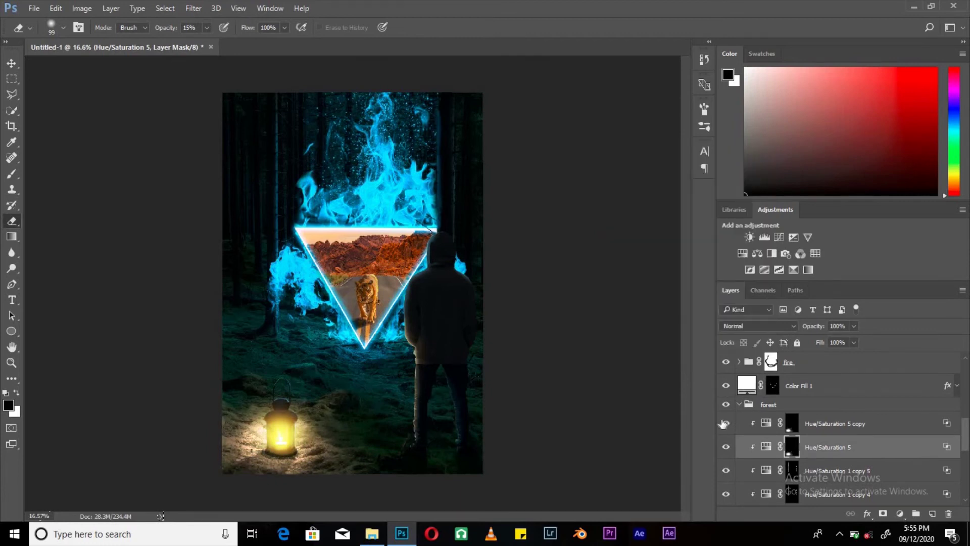
{"action": "scroll", "coordinate": [834, 429], "scroll_direction": "up", "scroll_amount": 5}
{"action": "double_click", "coordinate": [860, 435]}
{"action": "left_click", "coordinate": [877, 155]}
{"action": "left_click_drag", "start_coordinate": [854, 326], "coordinate": [819, 344]}
{"action": "key", "text": "alt+bracketright"}
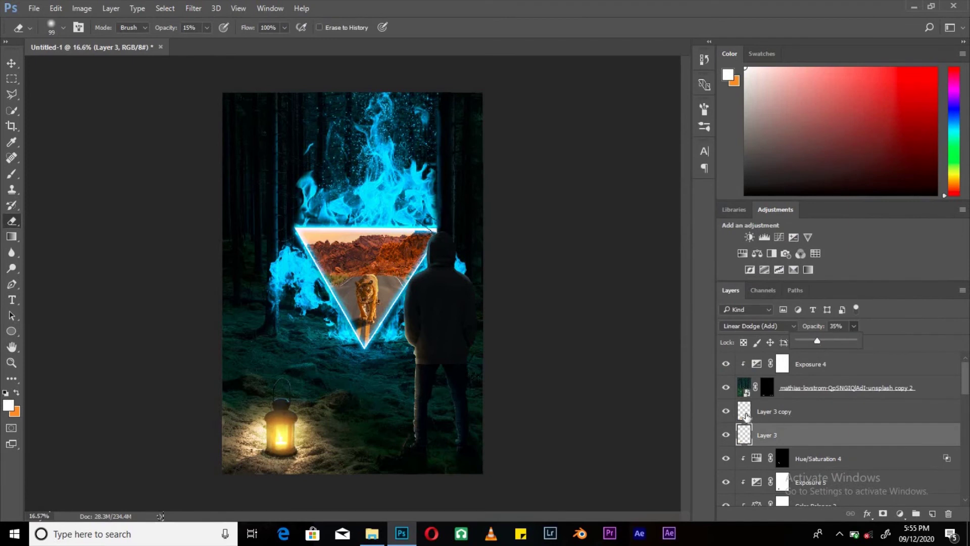
{"action": "key", "text": "ctrl+minus"}
Select the lamp mask, hide the forest group, and select the fire group's mask with the Brush.
{"action": "scroll", "coordinate": [361, 302], "scroll_direction": "up", "scroll_amount": 3}
{"action": "scroll", "coordinate": [360, 303], "scroll_direction": "up", "scroll_amount": 2}
{"action": "scroll", "coordinate": [360, 302], "scroll_direction": "down", "scroll_amount": 4}
{"action": "scroll", "coordinate": [756, 430], "scroll_direction": "down", "scroll_amount": 5}
{"action": "left_click", "coordinate": [768, 363]}
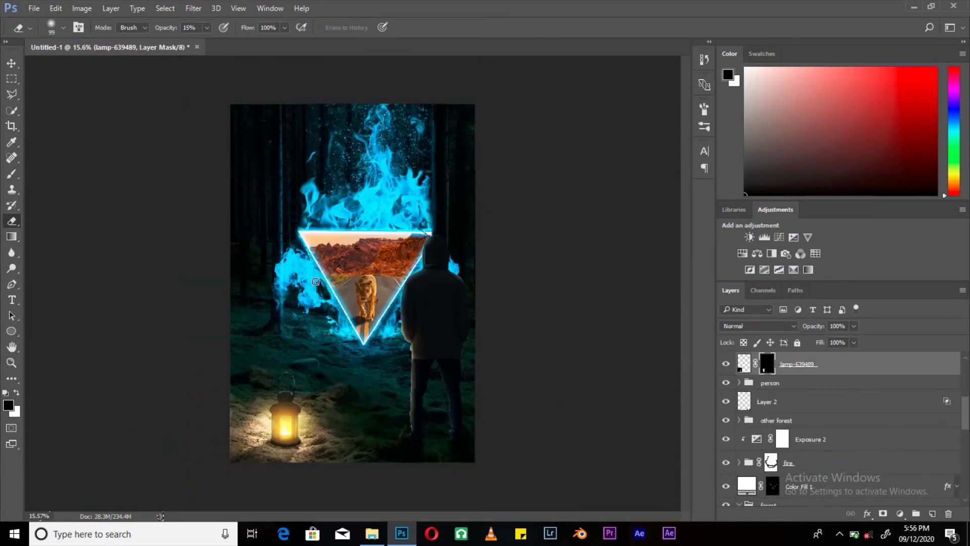
{"action": "left_click", "coordinate": [739, 382]}
{"action": "left_click_drag", "start_coordinate": [965, 410], "coordinate": [968, 441]}
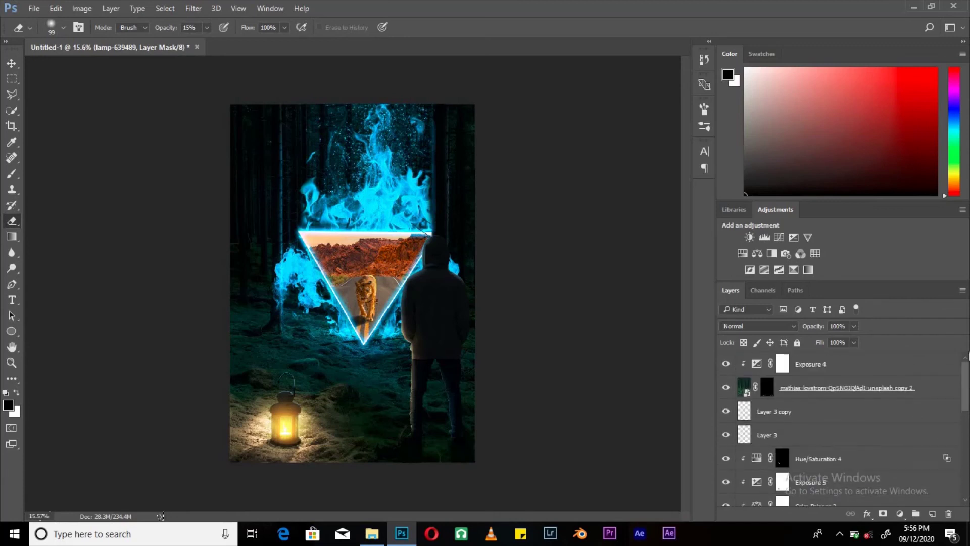
{"action": "scroll", "coordinate": [726, 438], "scroll_direction": "down", "scroll_amount": 1}
{"action": "left_click", "coordinate": [727, 434]}
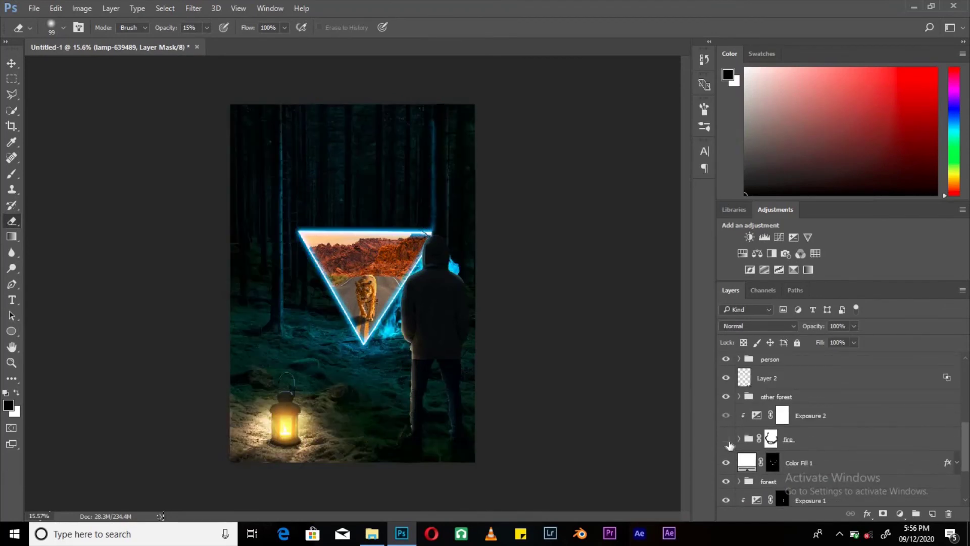
{"action": "left_click", "coordinate": [771, 438]}
{"action": "scroll", "coordinate": [258, 182], "scroll_direction": "up", "scroll_amount": 3}
{"action": "key", "text": "b"}
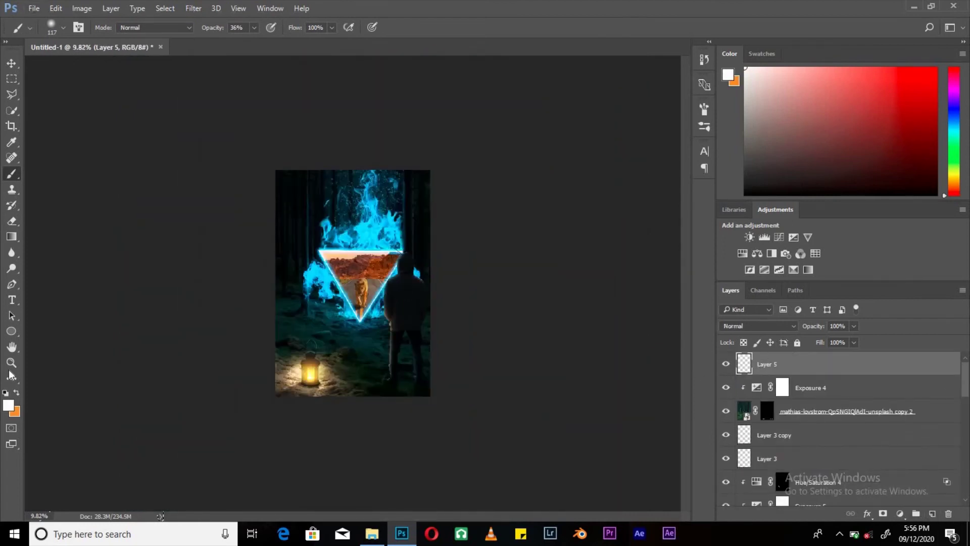
Paint a soft blue glow around the portal on Layer 5 with a very large 18%-opacity brush.
{"action": "left_click", "coordinate": [8, 404]}
{"action": "left_click", "coordinate": [890, 119]}
{"action": "right_click", "coordinate": [406, 94]}
{"action": "key", "text": "Return"}
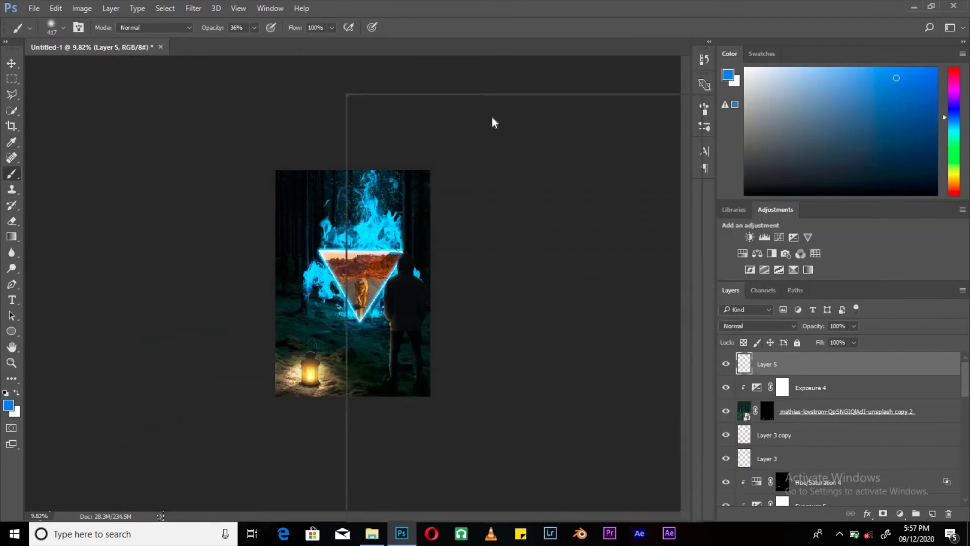
{"action": "right_click", "coordinate": [325, 96]}
{"action": "left_click_drag", "start_coordinate": [405, 107], "coordinate": [445, 107]}
{"action": "key", "text": "Return"}
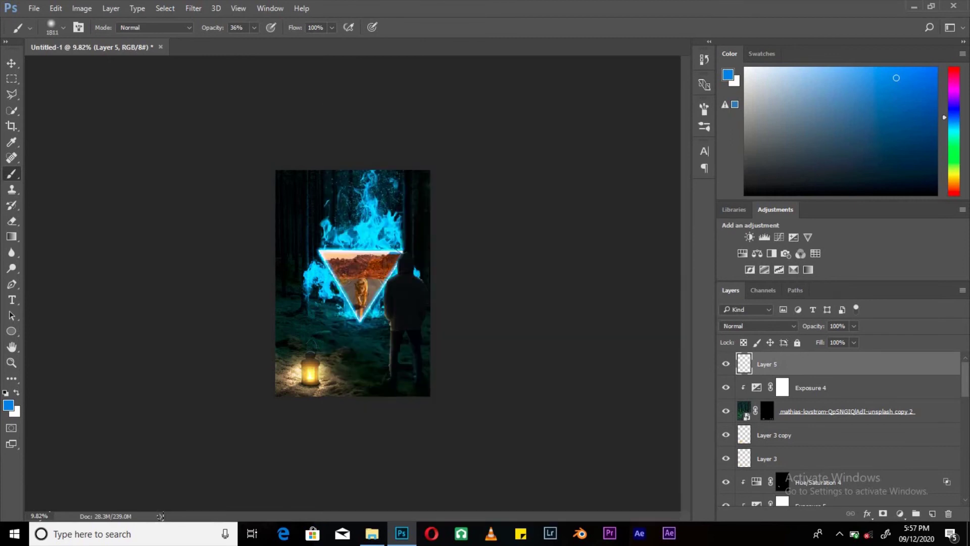
{"action": "right_click", "coordinate": [364, 94]}
{"action": "key", "text": "Return"}
{"action": "key", "text": "1"}
{"action": "key", "text": "8"}
{"action": "left_click_drag", "start_coordinate": [303, 212], "coordinate": [414, 273]}
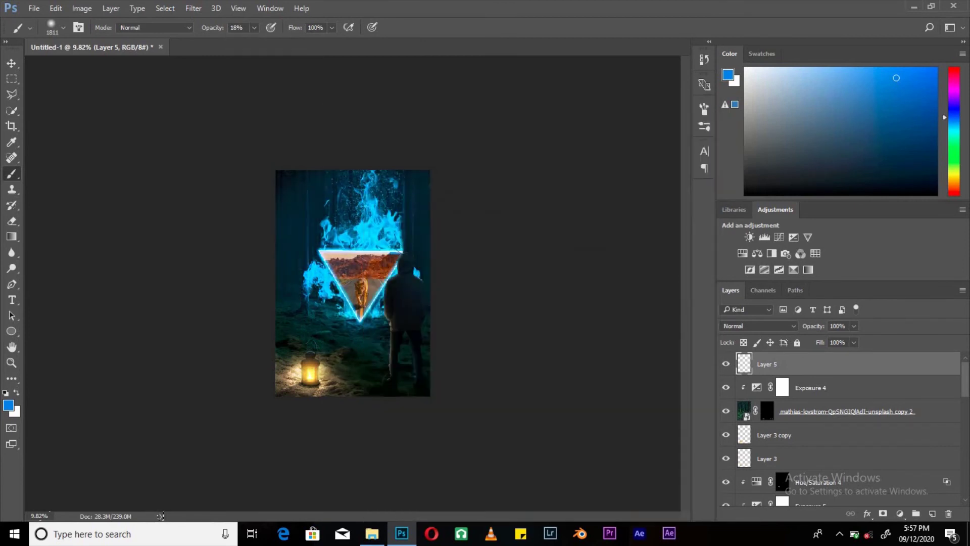
Set the blue glow layer to Linear Dodge (Add) at about 52% opacity.
{"action": "left_click", "coordinate": [758, 326]}
{"action": "left_click", "coordinate": [757, 178]}
{"action": "left_click", "coordinate": [854, 326]}
{"action": "left_click_drag", "start_coordinate": [858, 343], "coordinate": [819, 342]}
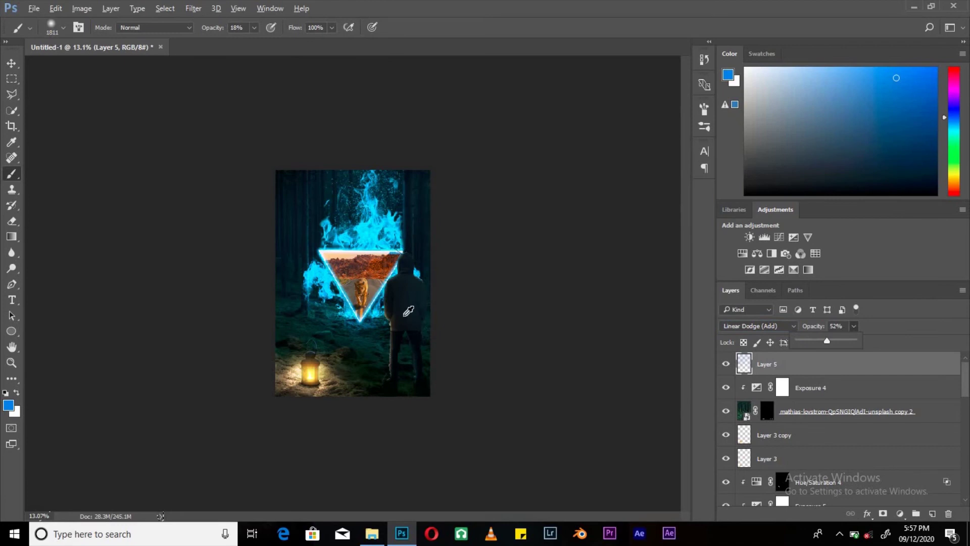
Erase excess blue glow around the portal and figure, then reset colours to white.
{"action": "right_click", "coordinate": [439, 263]}
{"action": "left_click", "coordinate": [473, 202]}
{"action": "key", "text": "Return"}
{"action": "key", "text": "e"}
{"action": "right_click", "coordinate": [374, 227]}
{"action": "key", "text": "Escape"}
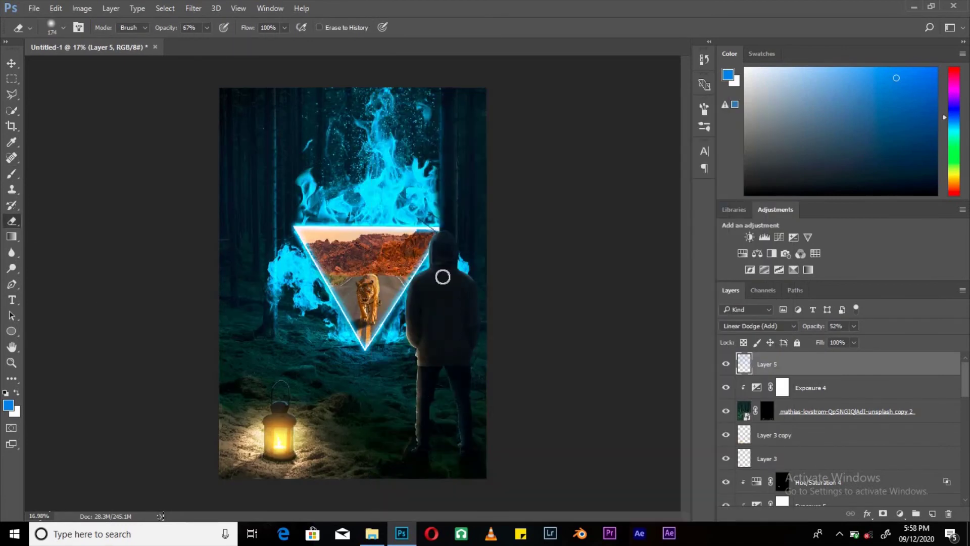
{"action": "scroll", "coordinate": [442, 277], "scroll_direction": "down", "scroll_amount": 1}
{"action": "scroll", "coordinate": [373, 229], "scroll_direction": "down", "scroll_amount": 1}
{"action": "left_click", "coordinate": [13, 174]}
{"action": "right_click", "coordinate": [232, 134]}
{"action": "key", "text": "Escape"}
{"action": "key", "text": "d"}
{"action": "key", "text": "x"}
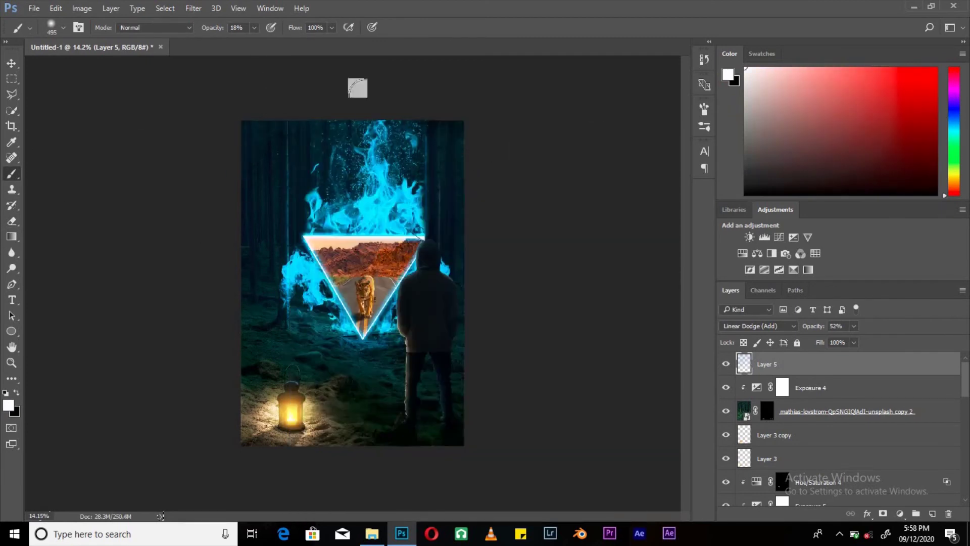
Stamp all layers into a new merged top layer.
{"action": "scroll", "coordinate": [480, 174], "scroll_direction": "down", "scroll_amount": 1}
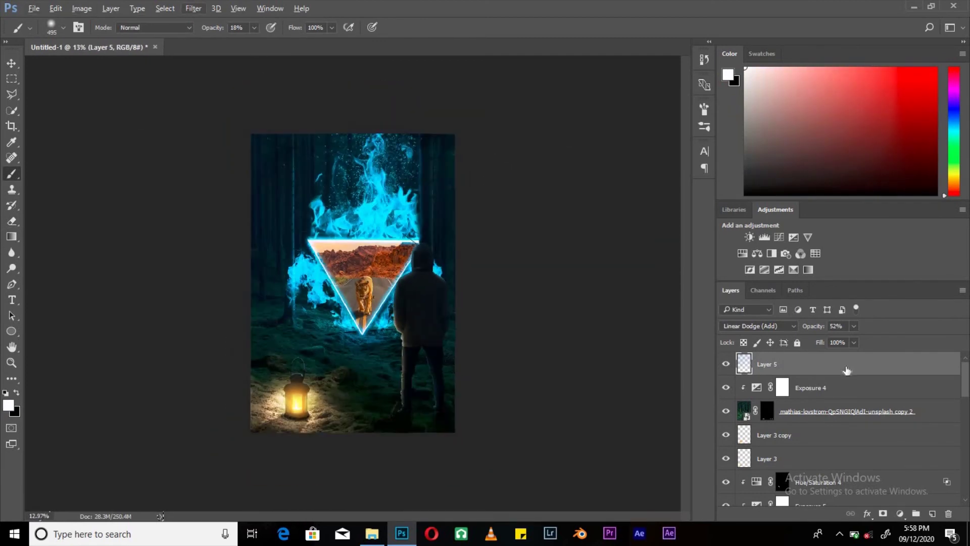
{"action": "key", "text": "ctrl+alt+a"}
{"action": "left_click_drag", "start_coordinate": [854, 355], "coordinate": [645, 217]}
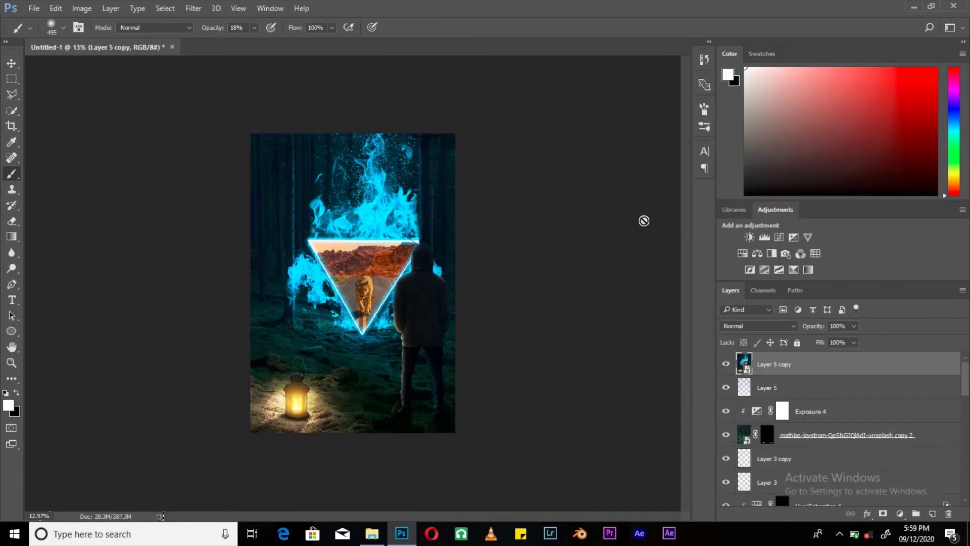
In Camera Raw Basic, set exposure to -0.25 and add clarity, lifted blacks, highlights and saturation.
{"action": "key", "text": "alt+t"}
{"action": "key", "text": "Escape"}
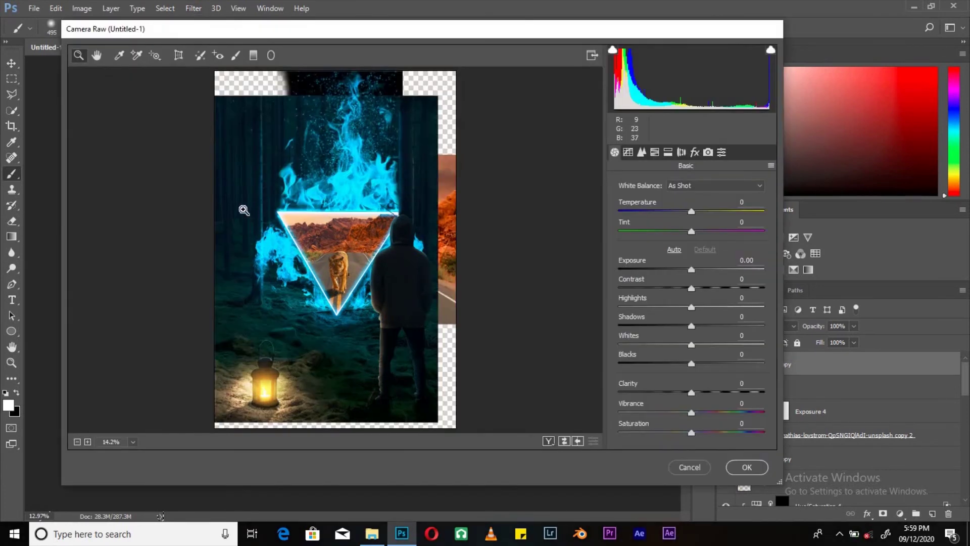
{"action": "left_click", "coordinate": [326, 240]}
{"action": "left_click", "coordinate": [348, 238], "text": "alt"}
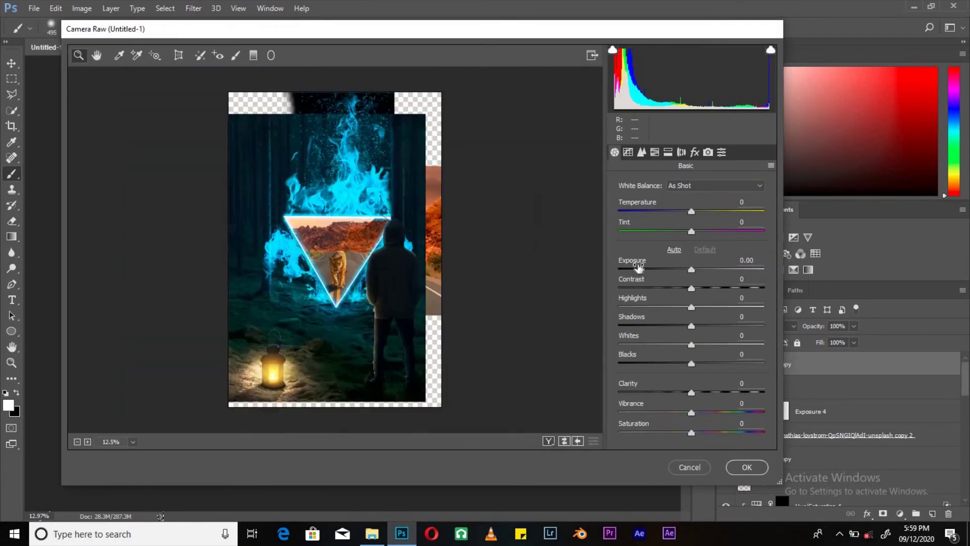
{"action": "left_click", "coordinate": [693, 214]}
{"action": "mouse_move", "coordinate": [692, 392]}
{"action": "left_mouse_down"}
{"action": "mouse_move", "coordinate": [705, 392]}
{"action": "mouse_move", "coordinate": [701, 363]}
{"action": "left_mouse_up"}
{"action": "left_click_drag", "start_coordinate": [691, 270], "coordinate": [688, 269]}
{"action": "left_click_drag", "start_coordinate": [692, 307], "coordinate": [706, 307]}
{"action": "left_click_drag", "start_coordinate": [691, 432], "coordinate": [704, 432]}
Pull down the tone-curve highlights and set luminance noise detail to 60.
{"action": "key", "text": "ctrl+alt+2"}
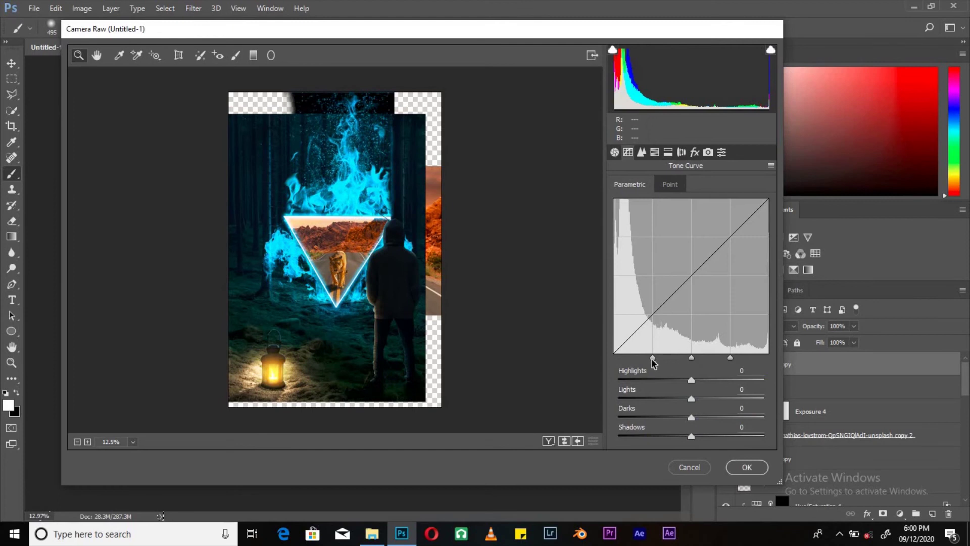
{"action": "mouse_move", "coordinate": [630, 357]}
{"action": "left_mouse_down"}
{"action": "mouse_move", "coordinate": [653, 358]}
{"action": "mouse_move", "coordinate": [661, 380]}
{"action": "mouse_move", "coordinate": [691, 399]}
{"action": "mouse_move", "coordinate": [697, 436]}
{"action": "mouse_move", "coordinate": [714, 436]}
{"action": "left_mouse_up"}
{"action": "key", "text": "ctrl+alt+3"}
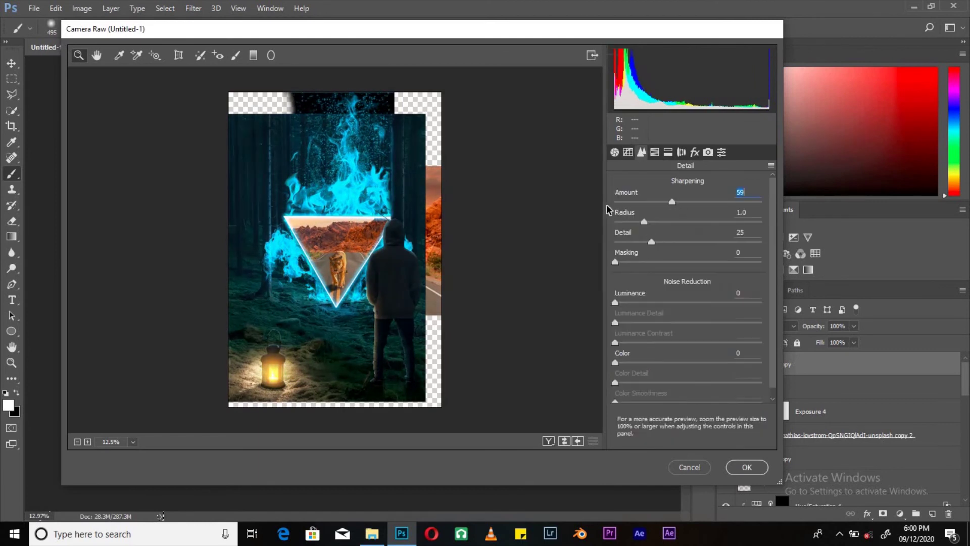
{"action": "type", "text": "60"}
{"action": "left_click", "coordinate": [559, 270]}
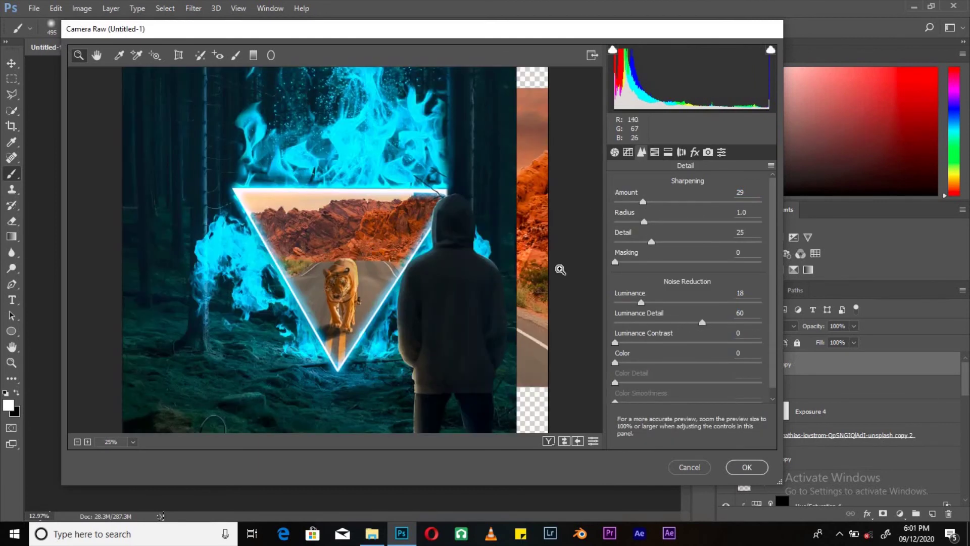
In HSL, desaturate the reds and the aqua flames, and brighten the oranges slightly.
{"action": "key", "text": "ctrl+alt+4"}
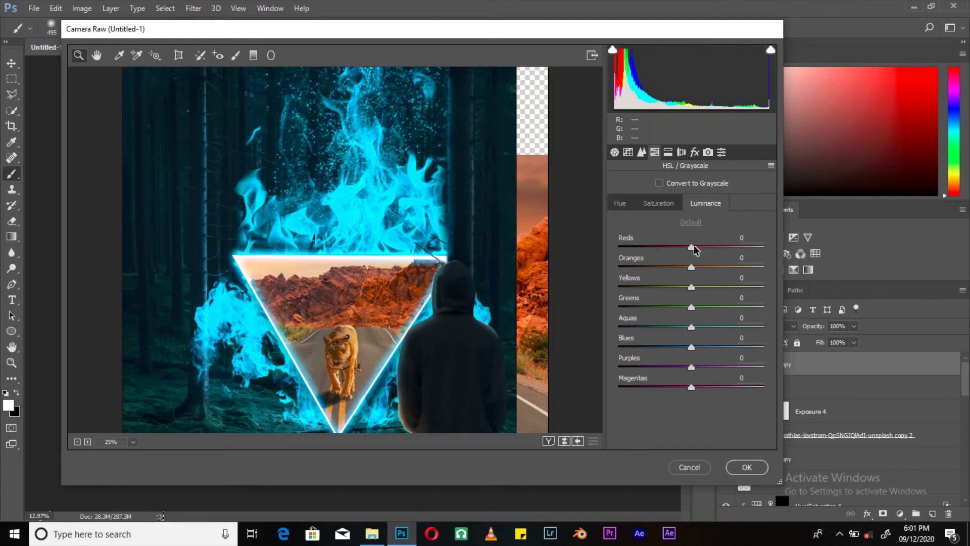
{"action": "left_click", "coordinate": [659, 202]}
{"action": "left_click_drag", "start_coordinate": [693, 248], "coordinate": [620, 247]}
{"action": "key", "text": "ctrl+minus"}
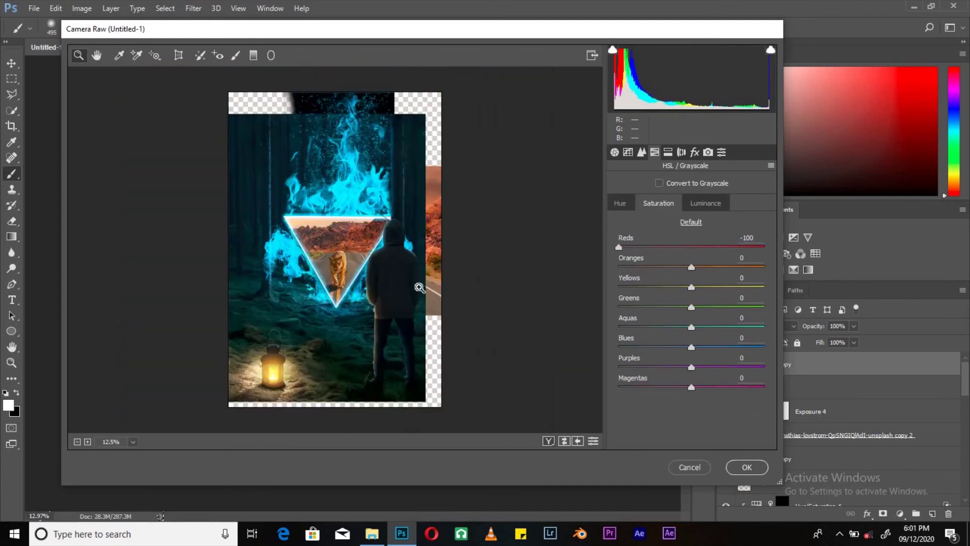
{"action": "left_click_drag", "start_coordinate": [781, 482], "coordinate": [882, 507]}
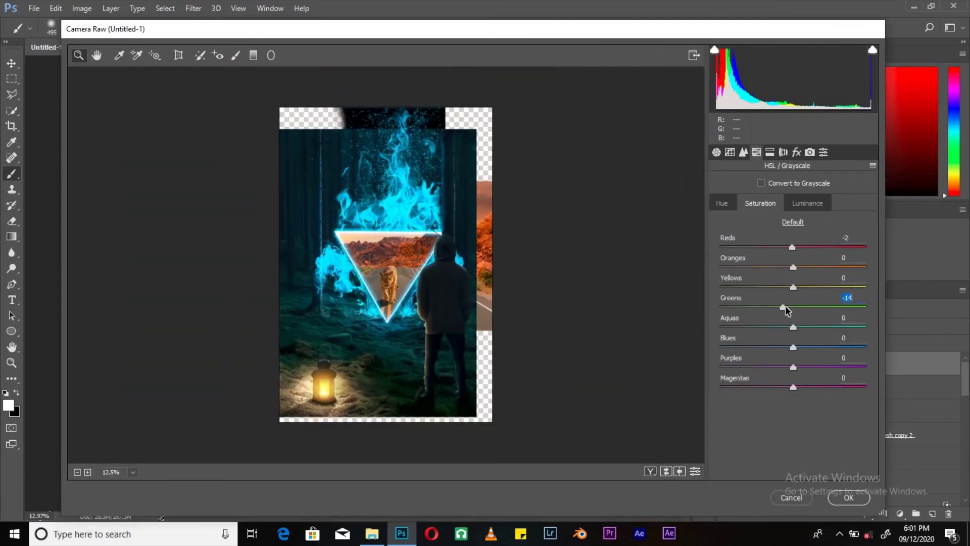
{"action": "mouse_move", "coordinate": [733, 327]}
{"action": "left_mouse_down"}
{"action": "mouse_move", "coordinate": [776, 327]}
{"action": "mouse_move", "coordinate": [748, 347]}
{"action": "mouse_move", "coordinate": [665, 351]}
{"action": "mouse_move", "coordinate": [796, 354]}
{"action": "mouse_move", "coordinate": [662, 353]}
{"action": "mouse_move", "coordinate": [808, 354]}
{"action": "left_mouse_up"}
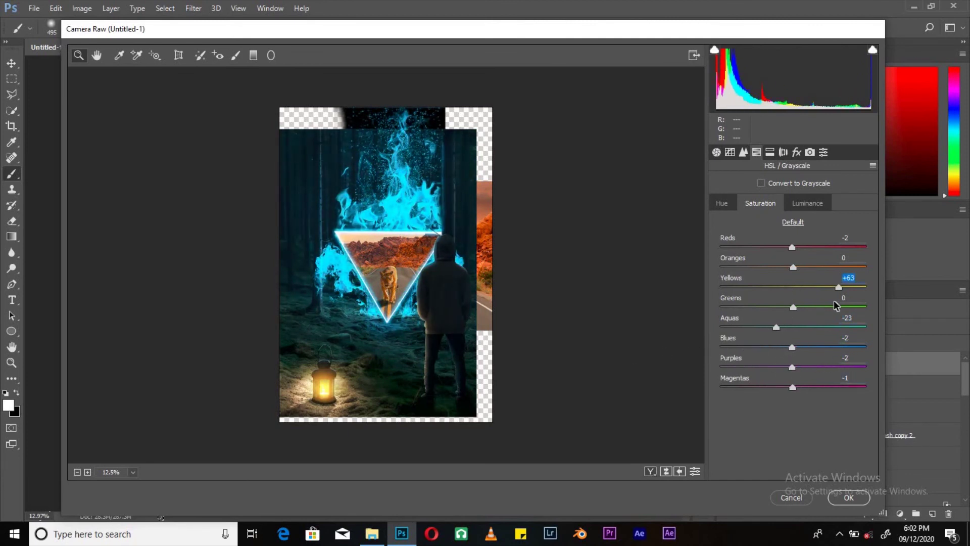
{"action": "left_click", "coordinate": [808, 203]}
{"action": "mouse_move", "coordinate": [793, 267]}
{"action": "left_mouse_down"}
{"action": "mouse_move", "coordinate": [524, 275]}
{"action": "mouse_move", "coordinate": [796, 274]}
{"action": "left_mouse_up"}
Apply the Camera Raw grading to Layer 5 copy.
{"action": "key", "text": "ctrl+alt+5"}
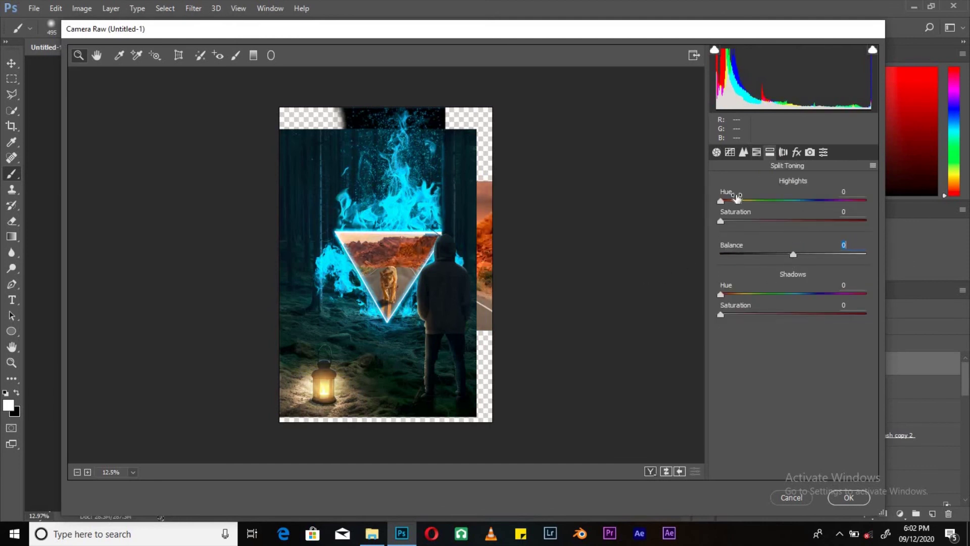
{"action": "left_click", "coordinate": [844, 498]}
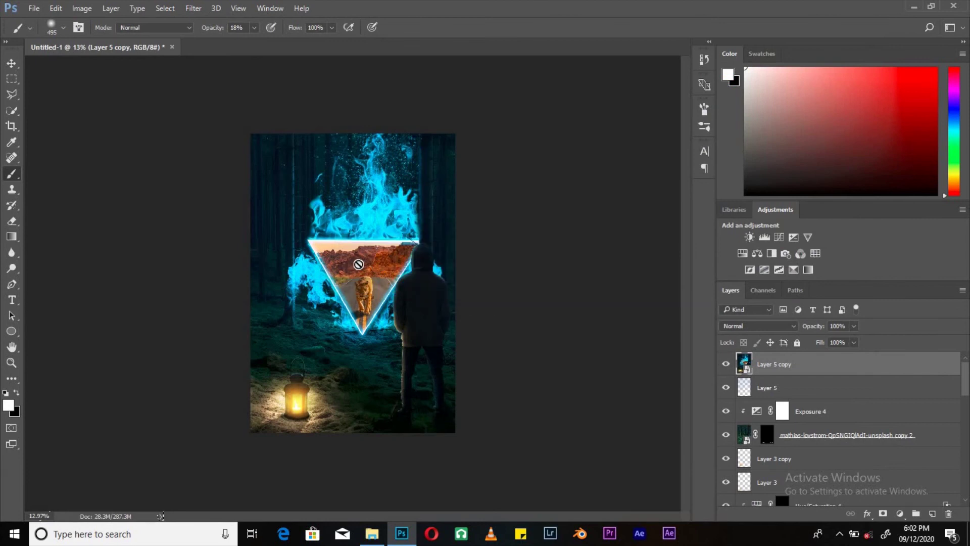
{"action": "scroll", "coordinate": [387, 297], "scroll_direction": "up", "scroll_amount": 3}
{"action": "scroll", "coordinate": [387, 298], "scroll_direction": "down", "scroll_amount": 1}
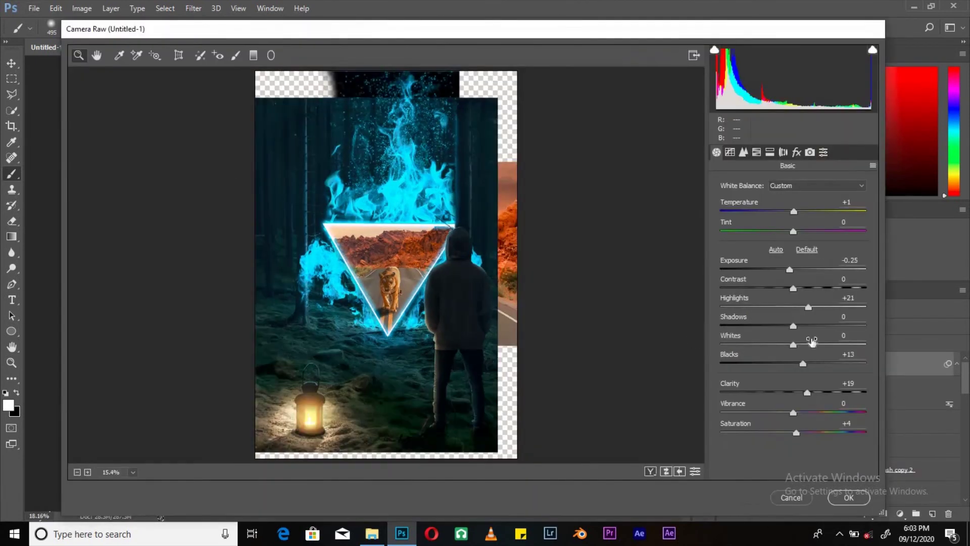
Refine the Camera Raw filter: contrast +15, more vibrance, exposure -0.75.
{"action": "left_click", "coordinate": [830, 393]}
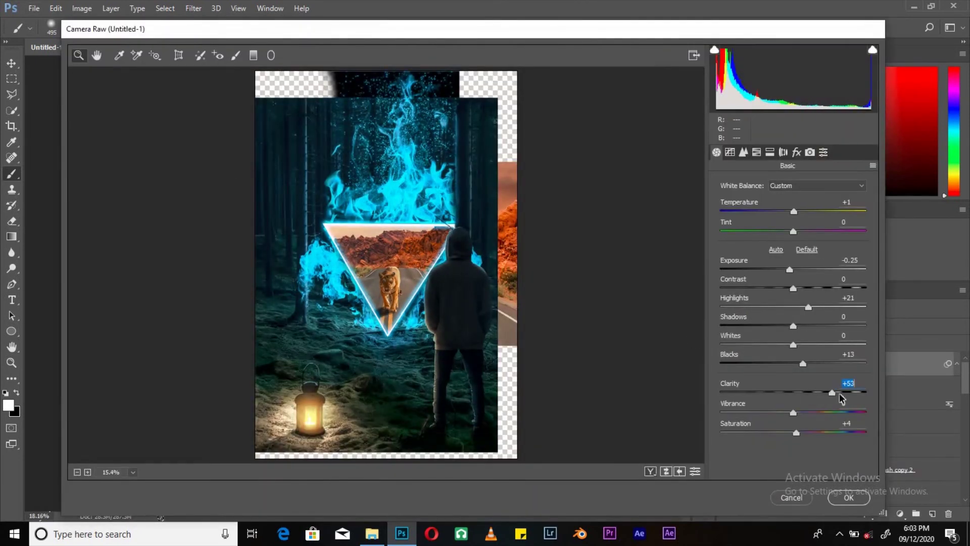
{"action": "left_click_drag", "start_coordinate": [793, 288], "coordinate": [805, 290]}
{"action": "left_click_drag", "start_coordinate": [813, 398], "coordinate": [827, 414]}
{"action": "mouse_move", "coordinate": [789, 269]}
{"action": "left_mouse_down"}
{"action": "mouse_move", "coordinate": [760, 270]}
{"action": "mouse_move", "coordinate": [782, 272]}
{"action": "left_mouse_up"}
{"action": "key", "text": "Return"}
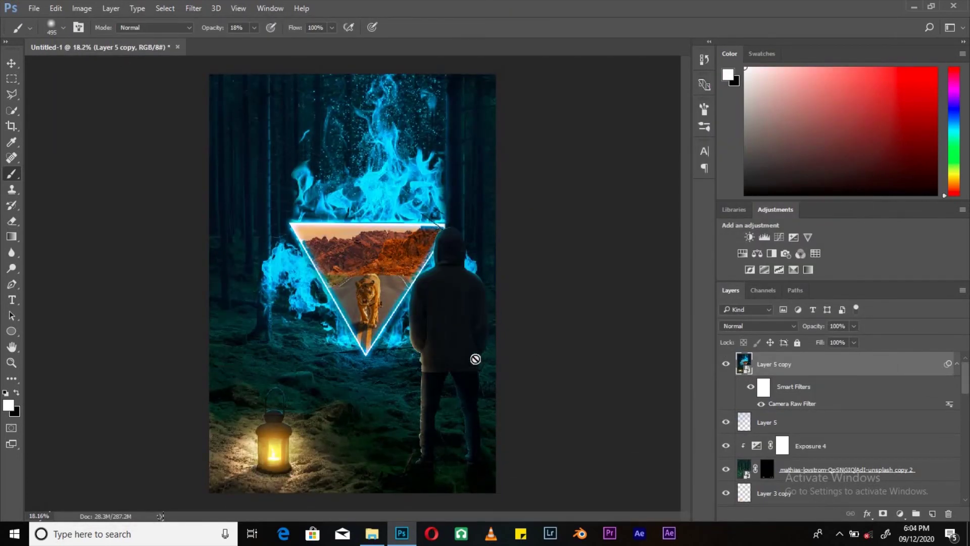
Place the sparks image from the photoshop stuffs folder into the composition.
{"action": "left_click", "coordinate": [372, 533]}
{"action": "left_click", "coordinate": [57, 111]}
{"action": "scroll", "coordinate": [942, 217], "scroll_direction": "down", "scroll_amount": 10}
{"action": "scroll", "coordinate": [914, 366], "scroll_direction": "down", "scroll_amount": 5}
{"action": "scroll", "coordinate": [914, 429], "scroll_direction": "down", "scroll_amount": 8}
{"action": "scroll", "coordinate": [910, 455], "scroll_direction": "up", "scroll_amount": 3}
{"action": "scroll", "coordinate": [505, 354], "scroll_direction": "up", "scroll_amount": 1}
{"action": "mouse_move", "coordinate": [232, 187]}
{"action": "left_mouse_down"}
{"action": "mouse_move", "coordinate": [375, 487]}
{"action": "mouse_move", "coordinate": [466, 327]}
{"action": "left_mouse_up"}
{"action": "key", "text": "Return"}
{"action": "left_click", "coordinate": [11, 174]}
Erase the white and leftover strips from the sparks layer.
{"action": "left_click", "coordinate": [13, 221]}
{"action": "mouse_move", "coordinate": [313, 206]}
{"action": "left_mouse_down"}
{"action": "mouse_move", "coordinate": [220, 209]}
{"action": "mouse_move", "coordinate": [495, 208]}
{"action": "left_mouse_up"}
{"action": "left_click_drag", "start_coordinate": [505, 342], "coordinate": [209, 349]}
Add a Hue/Saturation adjustment shifting the sparks' hue and darkening them slightly.
{"action": "left_click", "coordinate": [743, 254]}
{"action": "left_click_drag", "start_coordinate": [690, 286], "coordinate": [679, 287]}
{"action": "left_click_drag", "start_coordinate": [683, 242], "coordinate": [698, 237]}
Rotate the sparks layer by about -34°.
{"action": "left_click", "coordinate": [520, 323]}
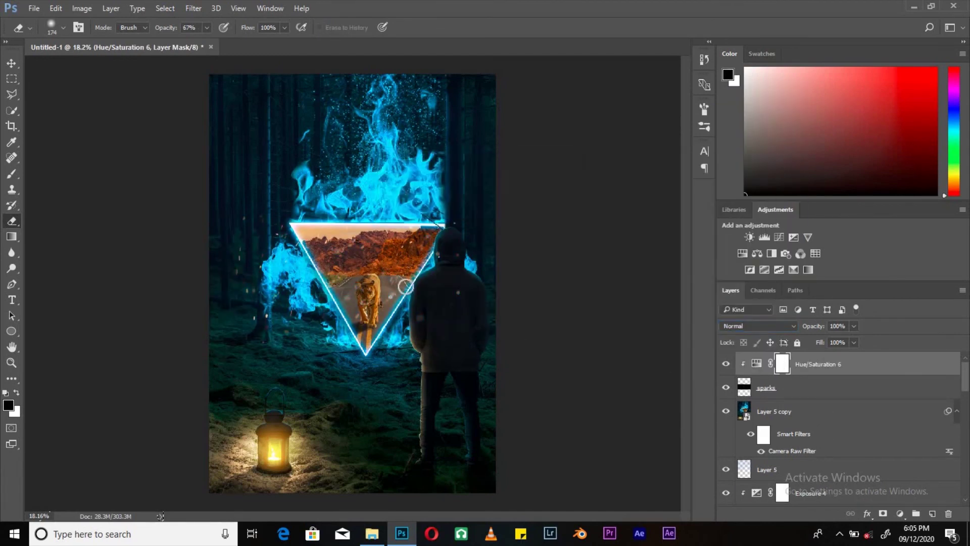
{"action": "key", "text": "alt+["}
{"action": "key", "text": "ctrl+t"}
{"action": "left_click_drag", "start_coordinate": [401, 326], "coordinate": [272, 309]}
{"action": "key", "text": "Return"}
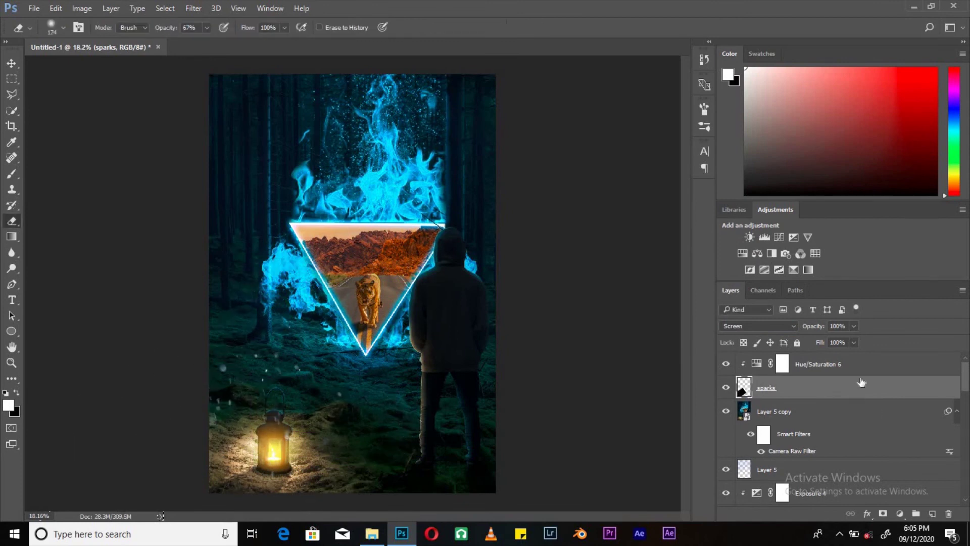
Duplicate the sparks with their adjustment and rotate the copy by about -14°.
{"action": "left_click", "coordinate": [859, 366], "text": "shift"}
{"action": "key", "text": "ctrl+j"}
{"action": "key", "text": "ctrl+t"}
{"action": "mouse_move", "coordinate": [343, 361]}
{"action": "left_mouse_down"}
{"action": "mouse_move", "coordinate": [339, 334]}
{"action": "mouse_move", "coordinate": [434, 419]}
{"action": "left_mouse_up"}
{"action": "key", "text": "Return"}
{"action": "key", "text": "e"}
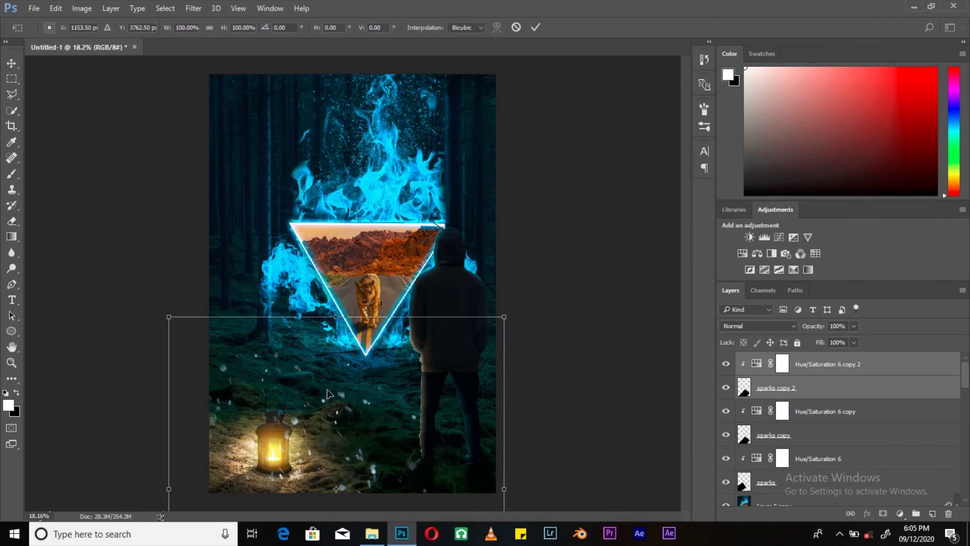
Apply a Gaussian Blur with a lowered radius to the sparks.
{"action": "left_click", "coordinate": [193, 9]}
{"action": "mouse_move", "coordinate": [199, 141]}
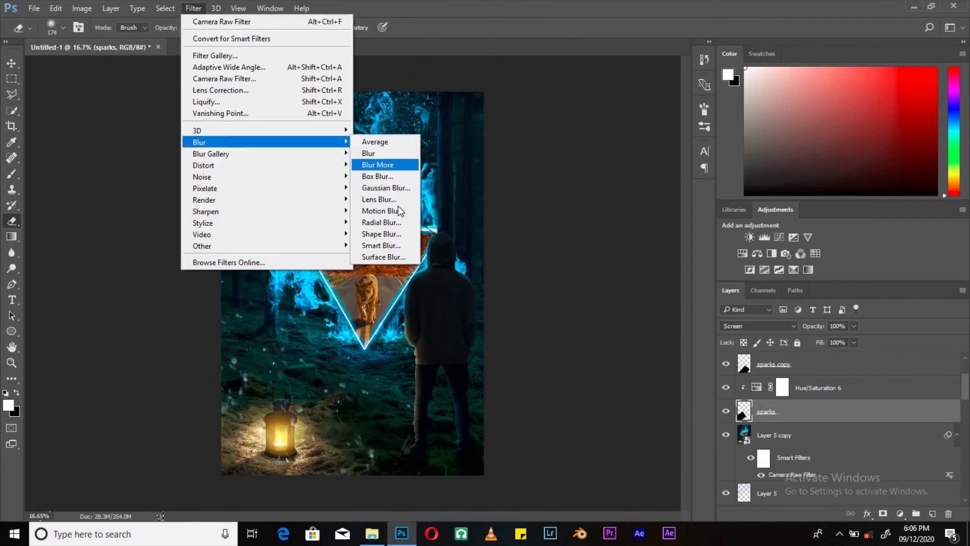
{"action": "left_click", "coordinate": [384, 189]}
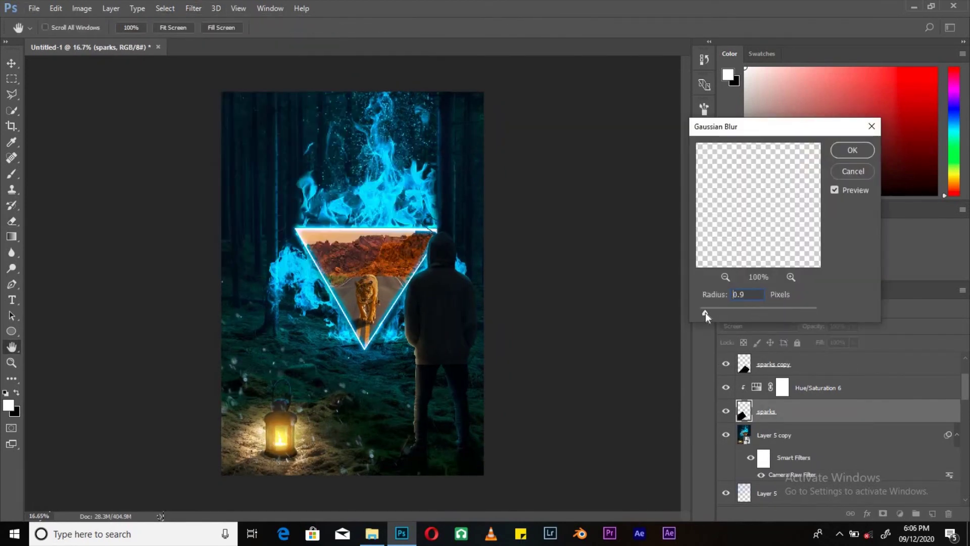
{"action": "left_click_drag", "start_coordinate": [731, 311], "coordinate": [716, 314]}
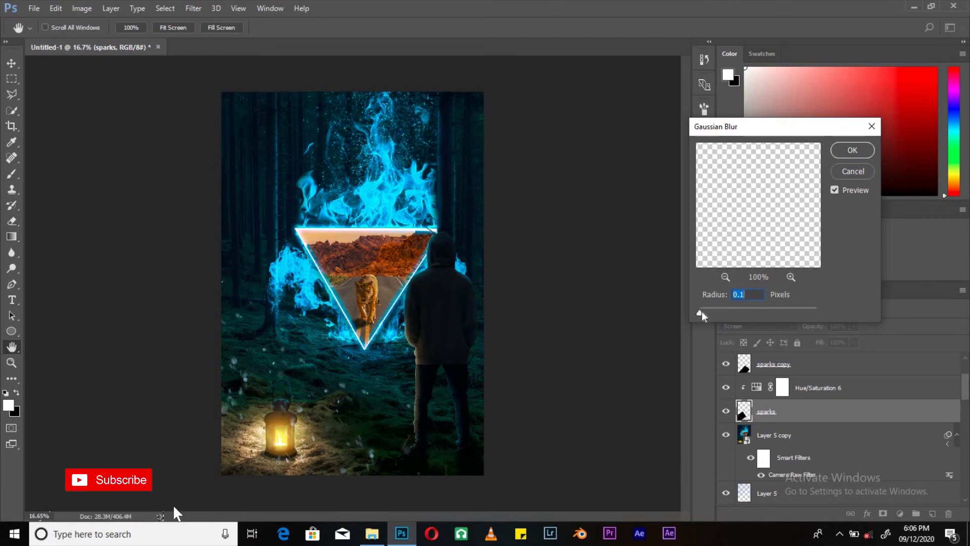